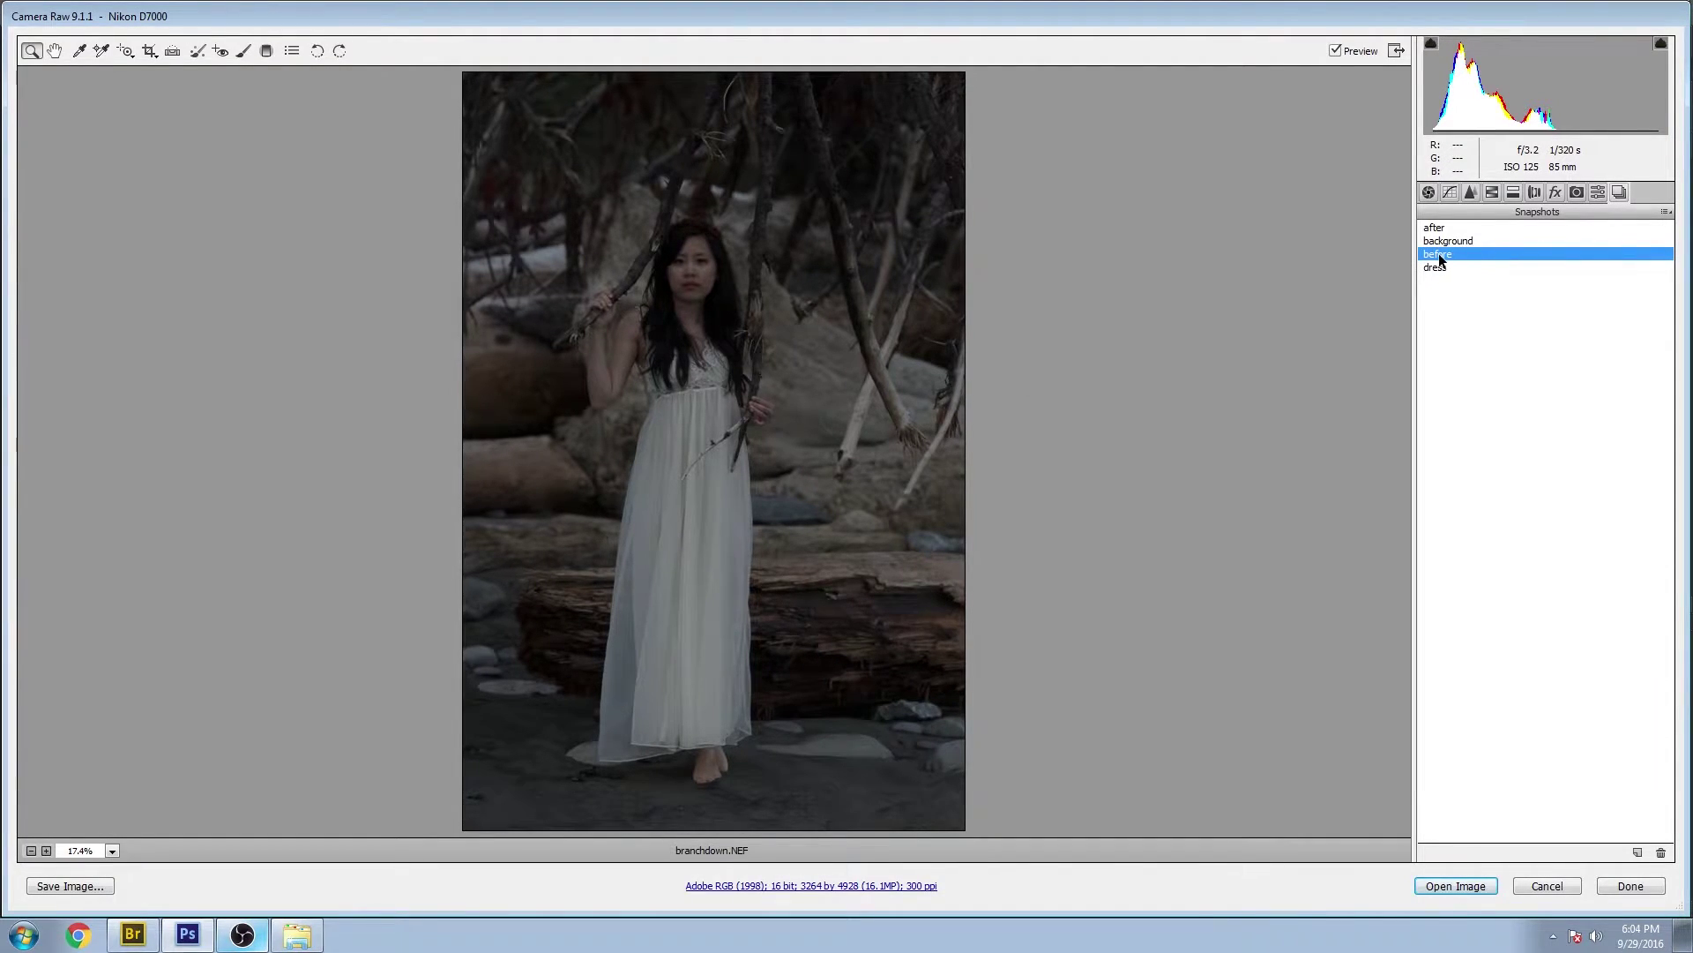
# Preview the after, background and dress snapshots of the raw photo, returning to the after snapshot.
pyautogui.click(1435, 228)
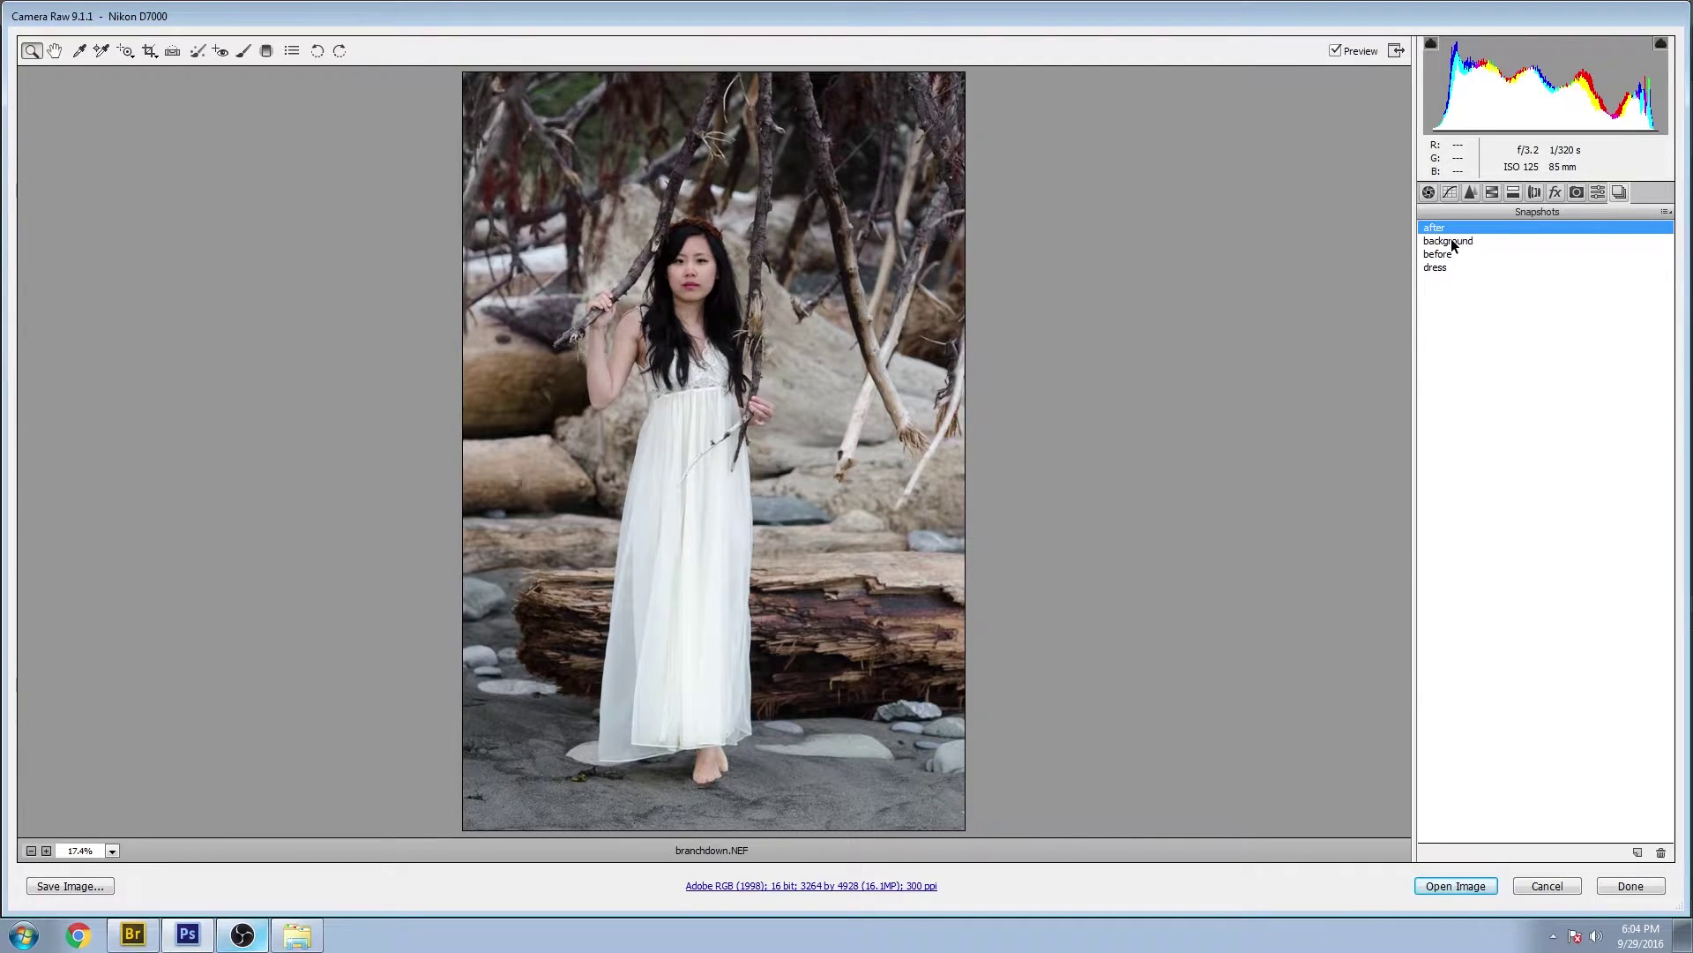
pyautogui.click(1452, 242)
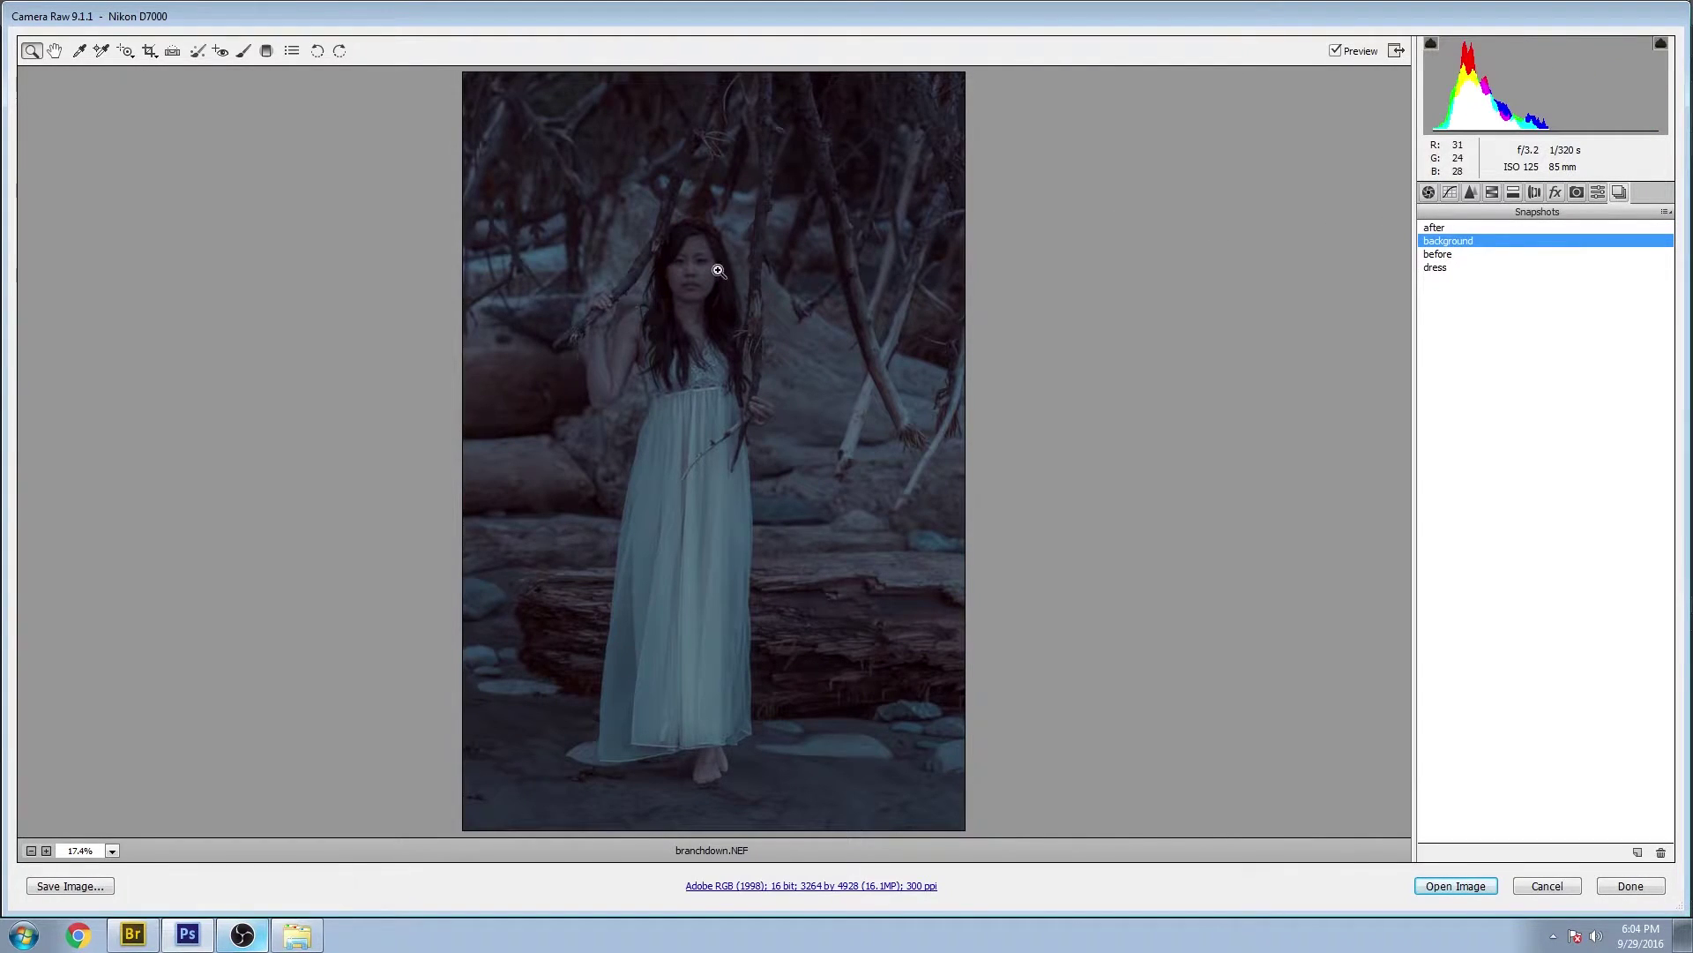
pyautogui.click(1437, 266)
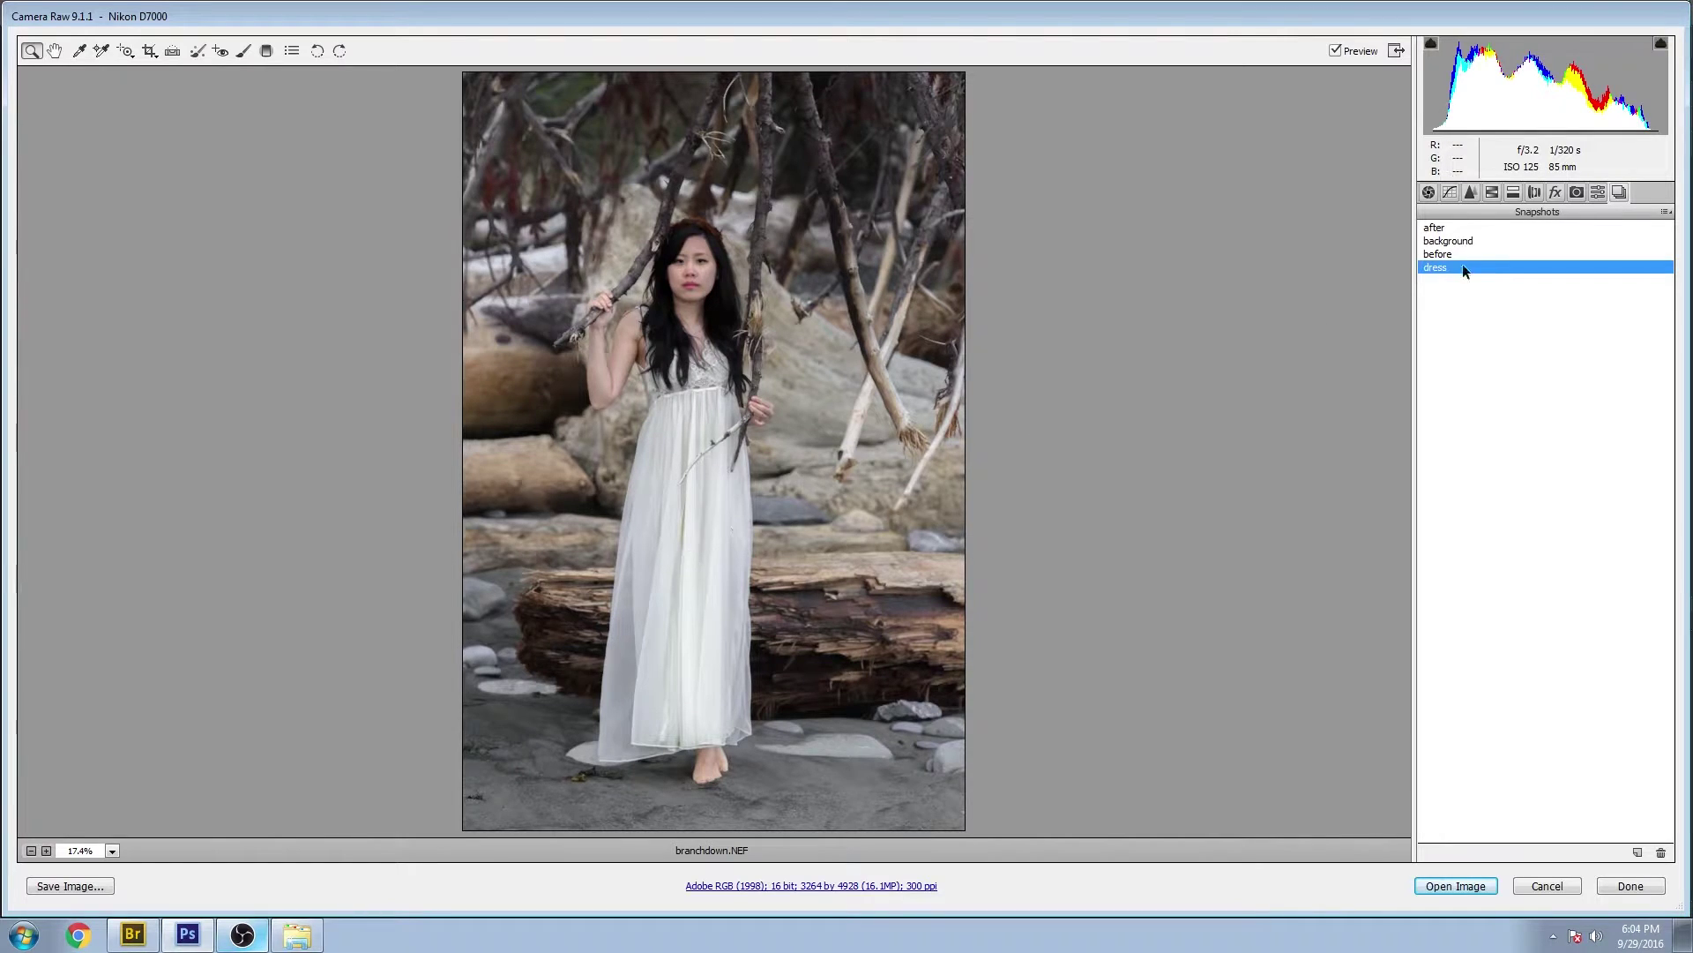
pyautogui.click(1438, 228)
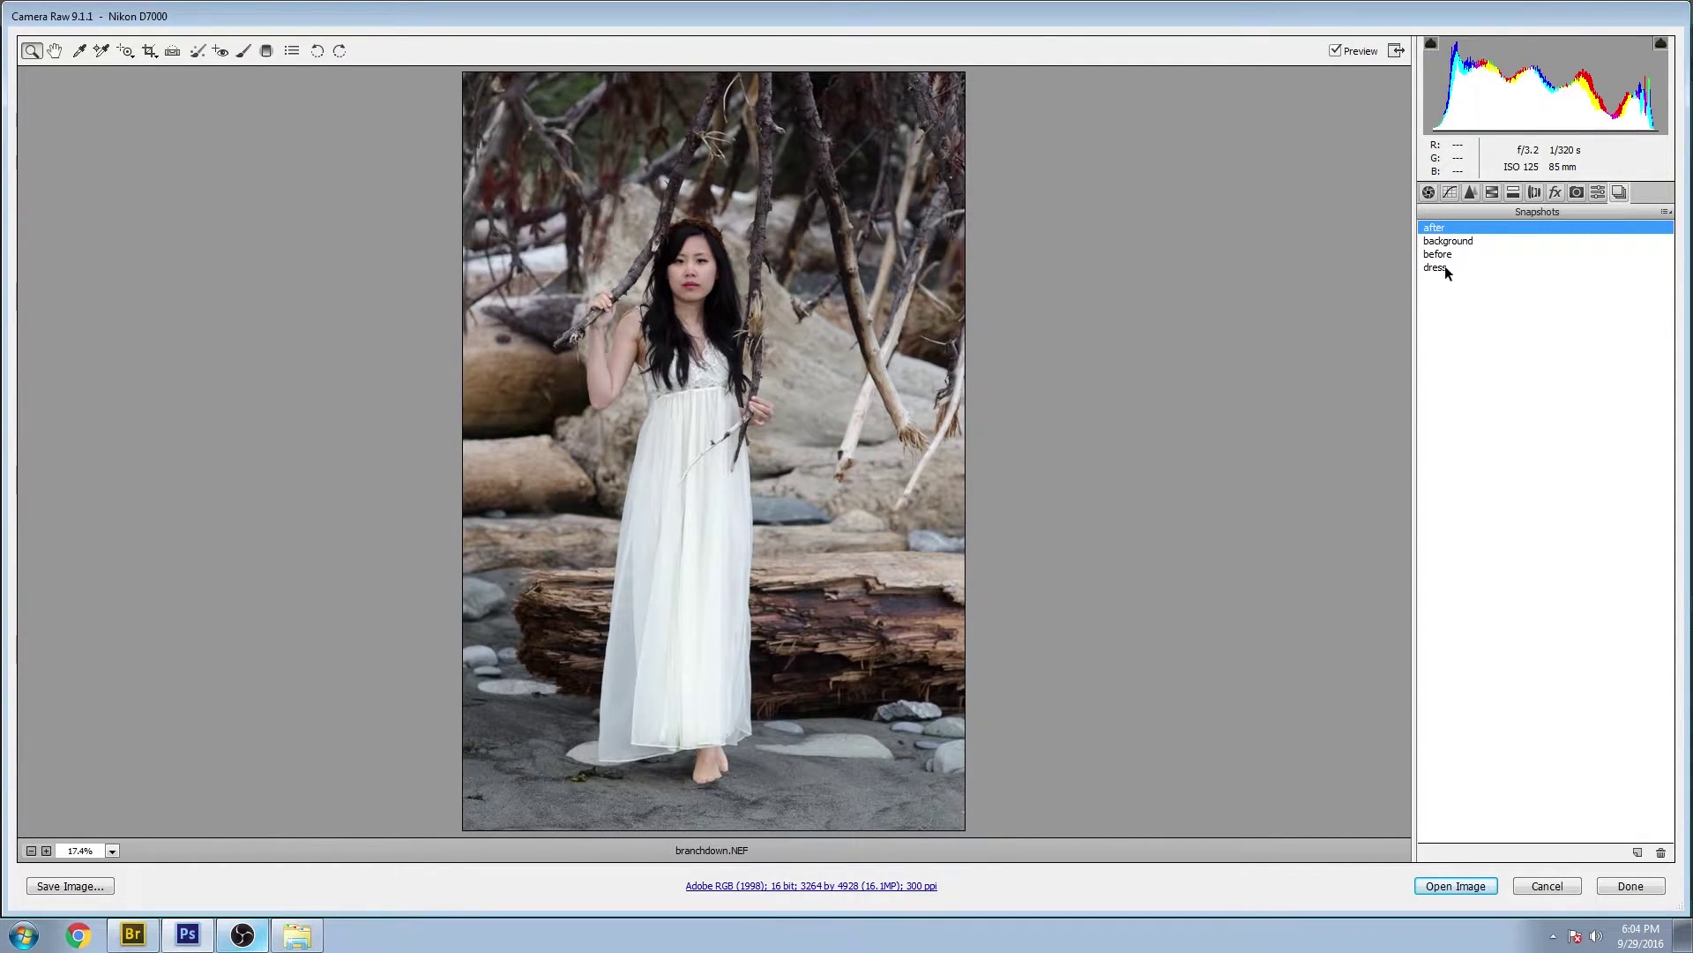
# Compare the dress and after snapshots by alternating between them, and close Camera Raw without applying anything.
pyautogui.click(1441, 267)
pyautogui.click(1441, 228)
pyautogui.click(1443, 265)
pyautogui.click(1441, 228)
pyautogui.click(1436, 267)
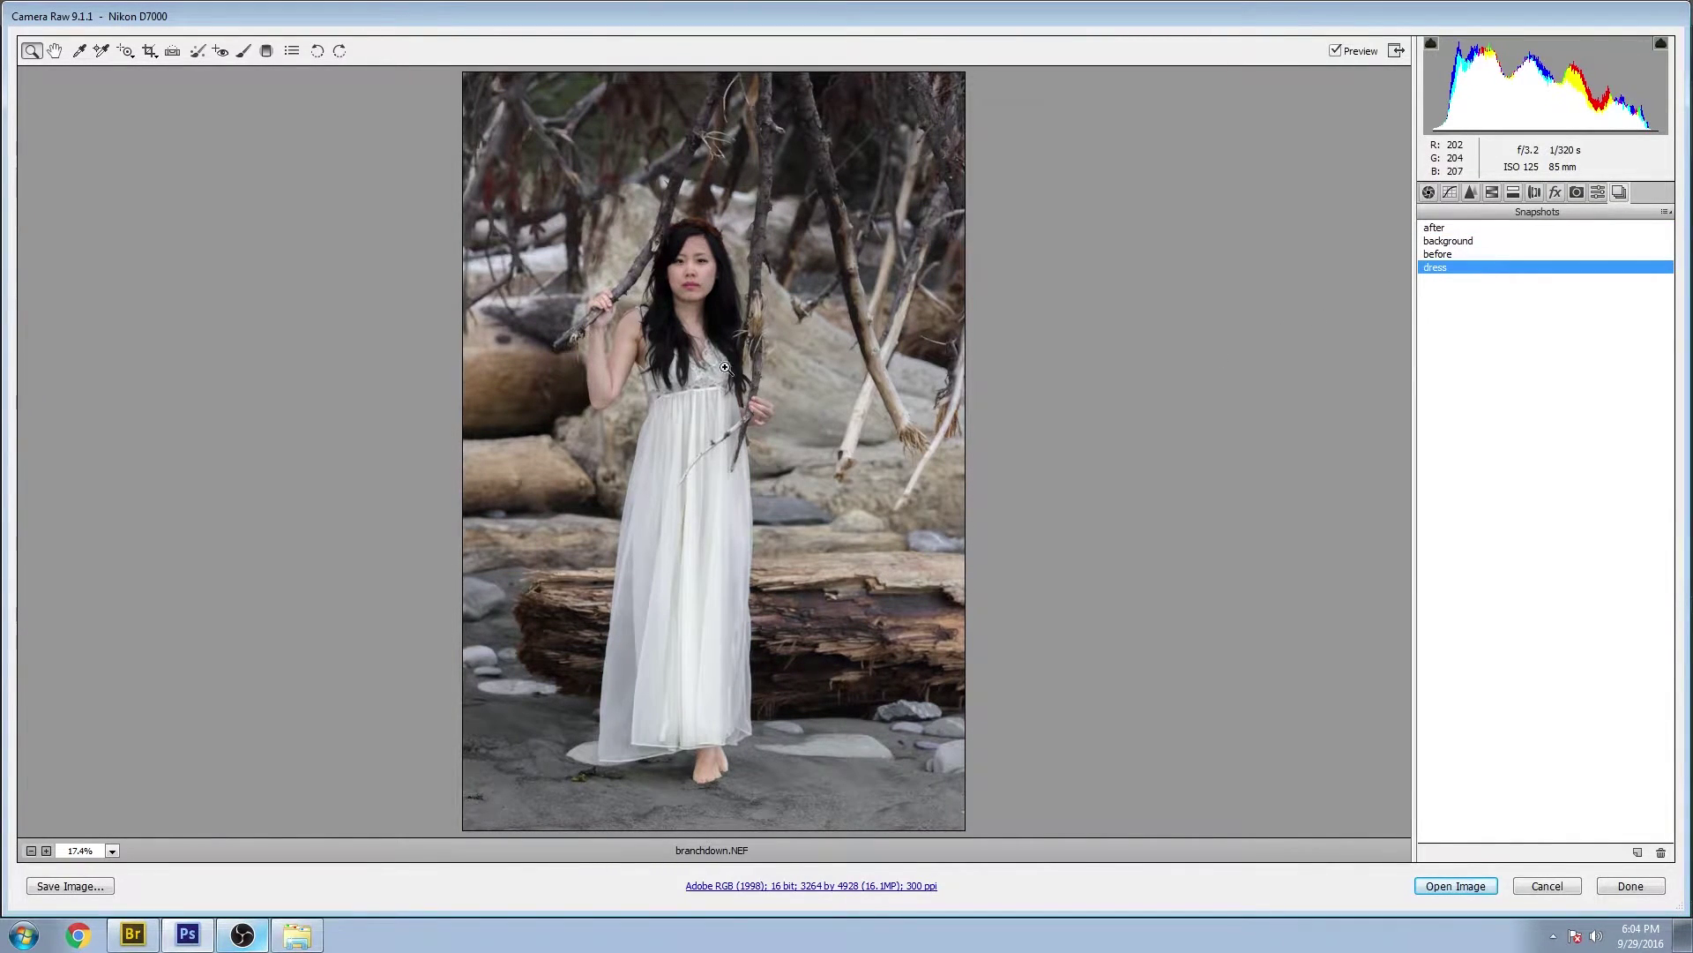
pyautogui.click(1441, 228)
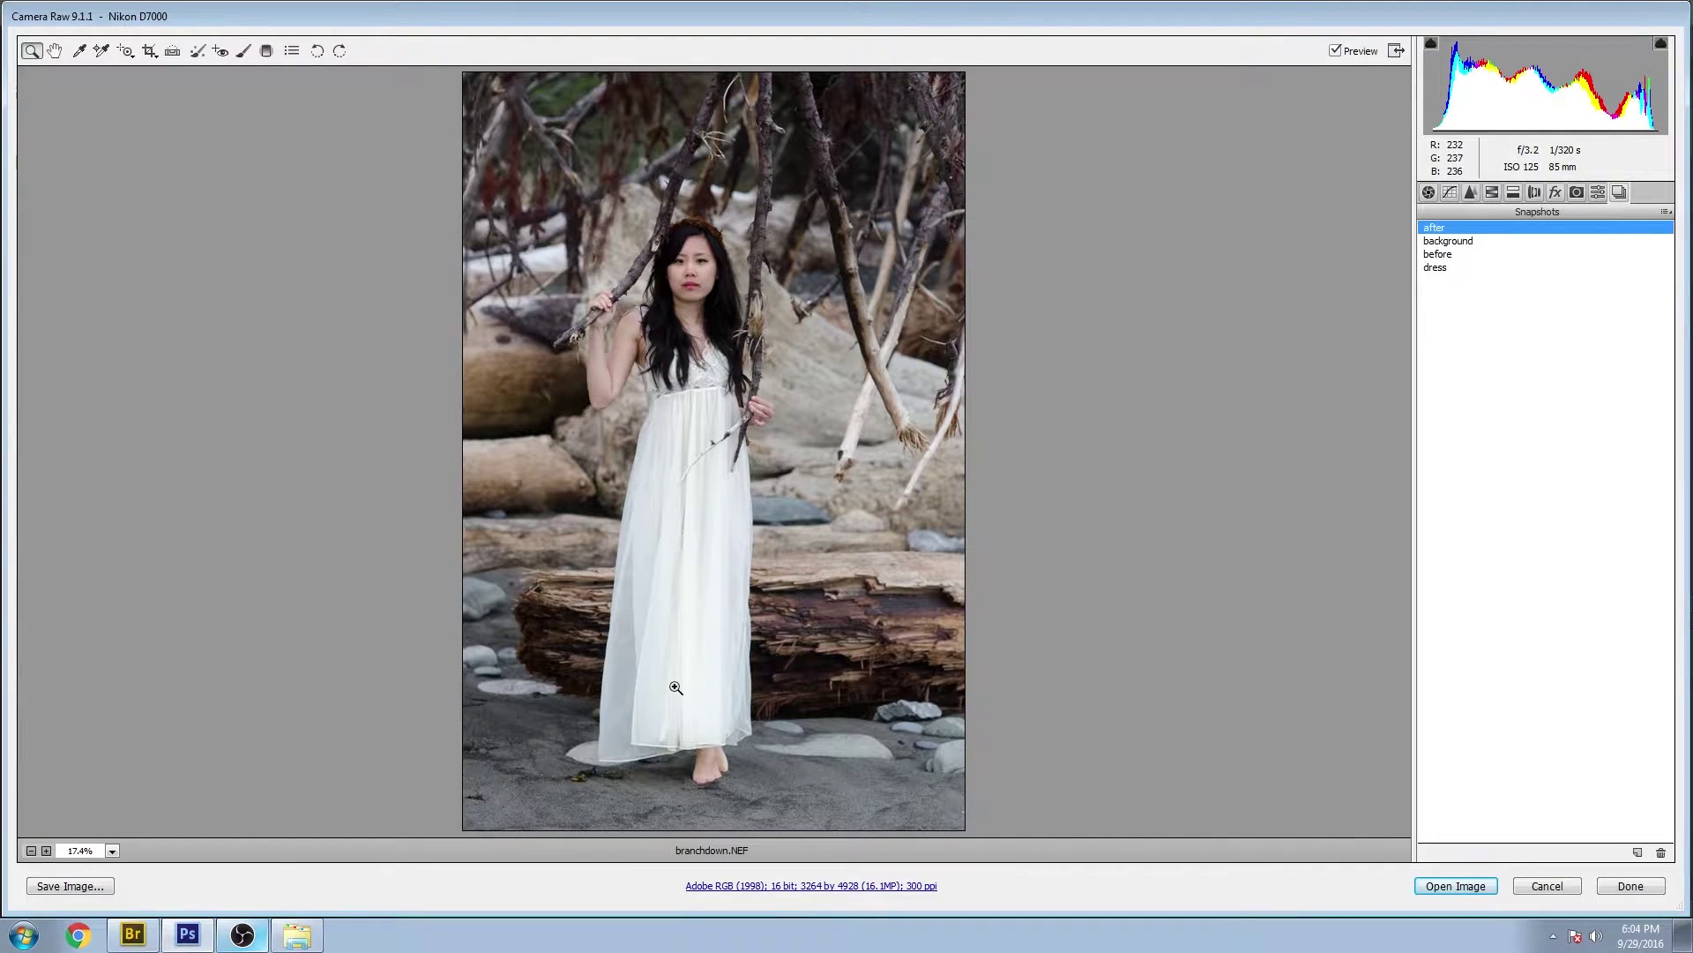
pyautogui.click(1435, 268)
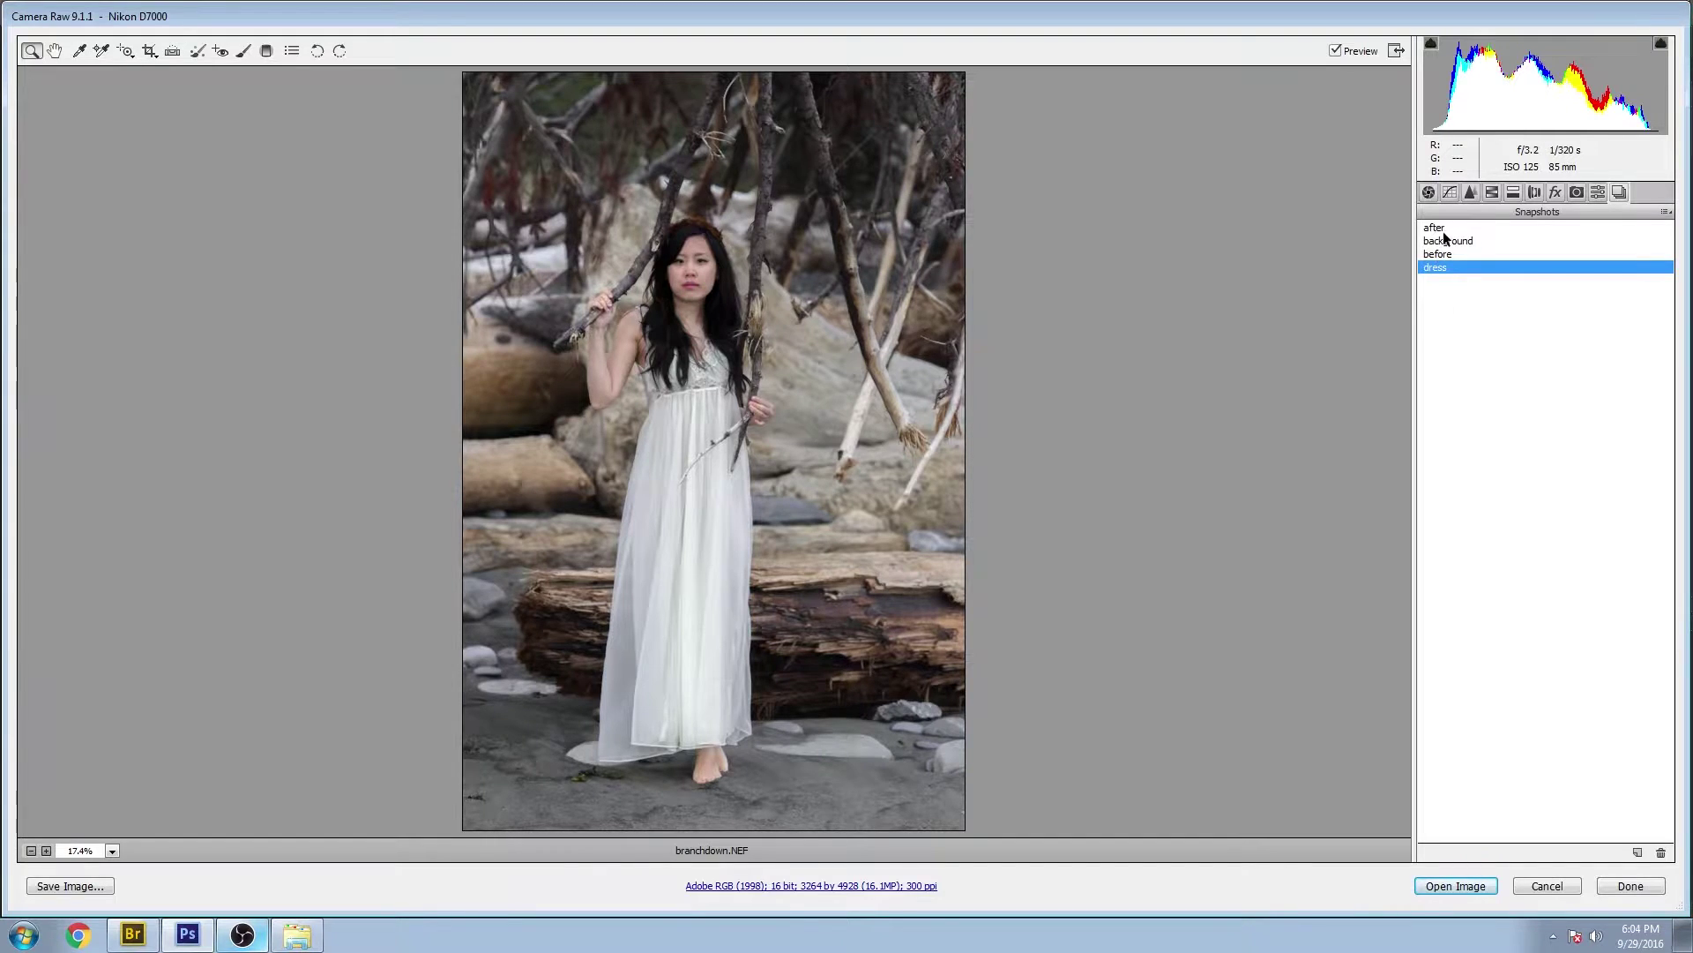
pyautogui.click(1566, 886)
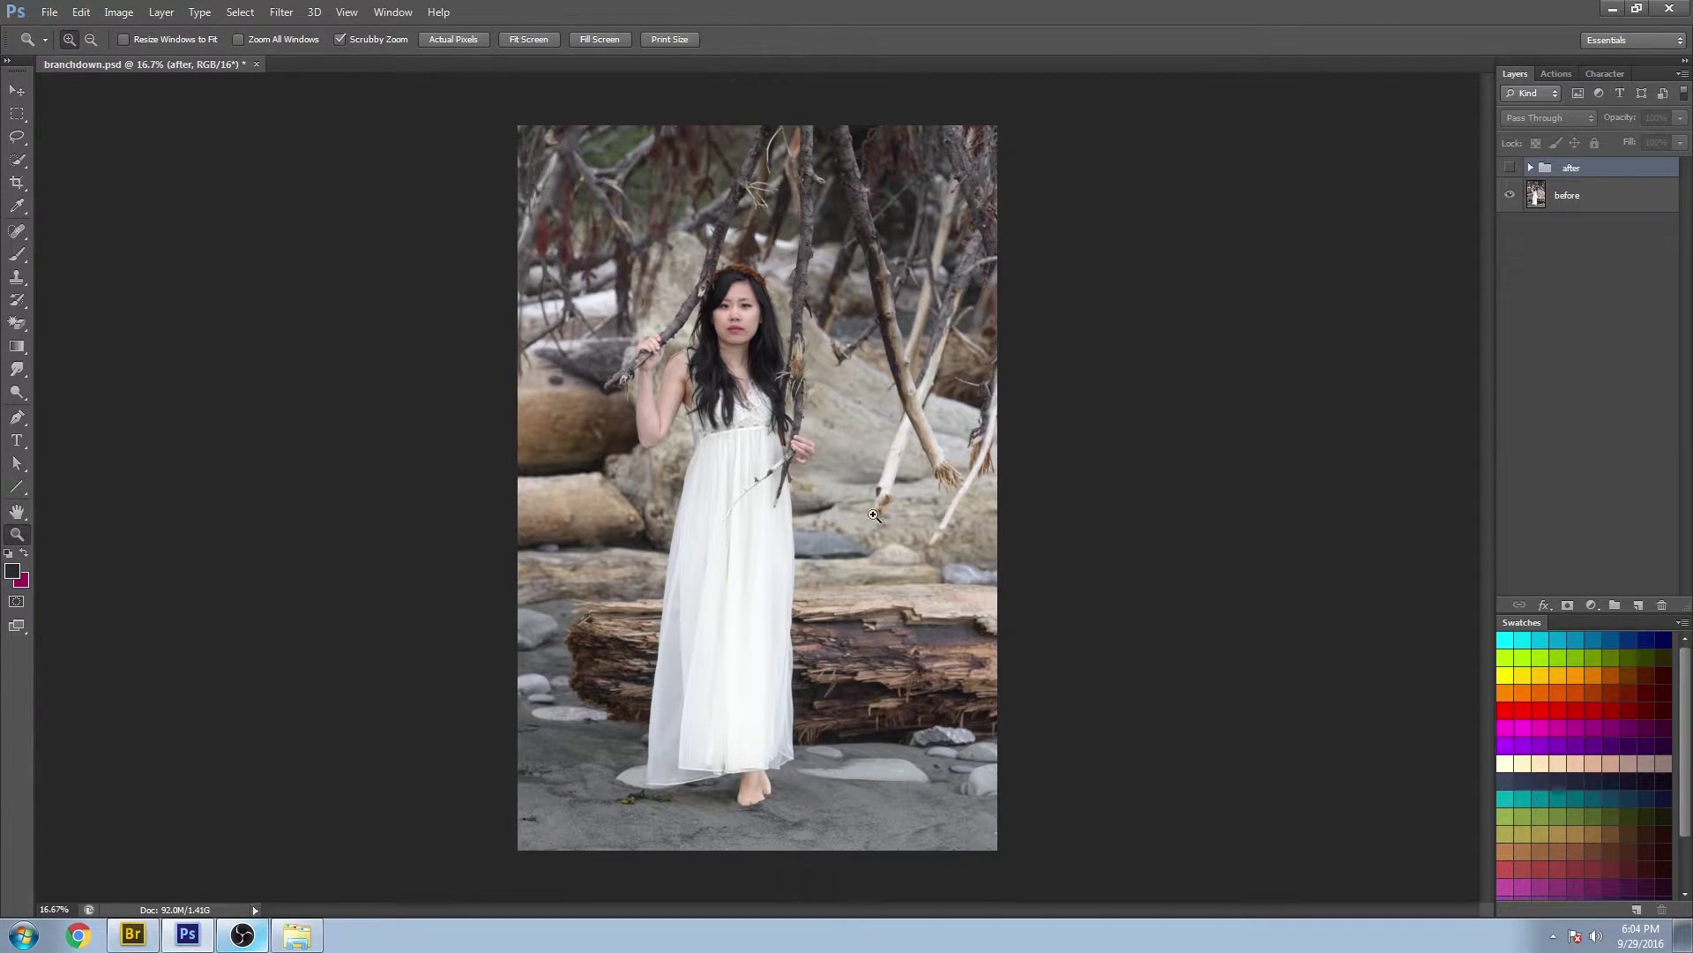
# Fit the image on screen and compare the edit before and after by toggling the after group's visibility.
pyautogui.click(830, 479)
pyautogui.rightClick(854, 310)
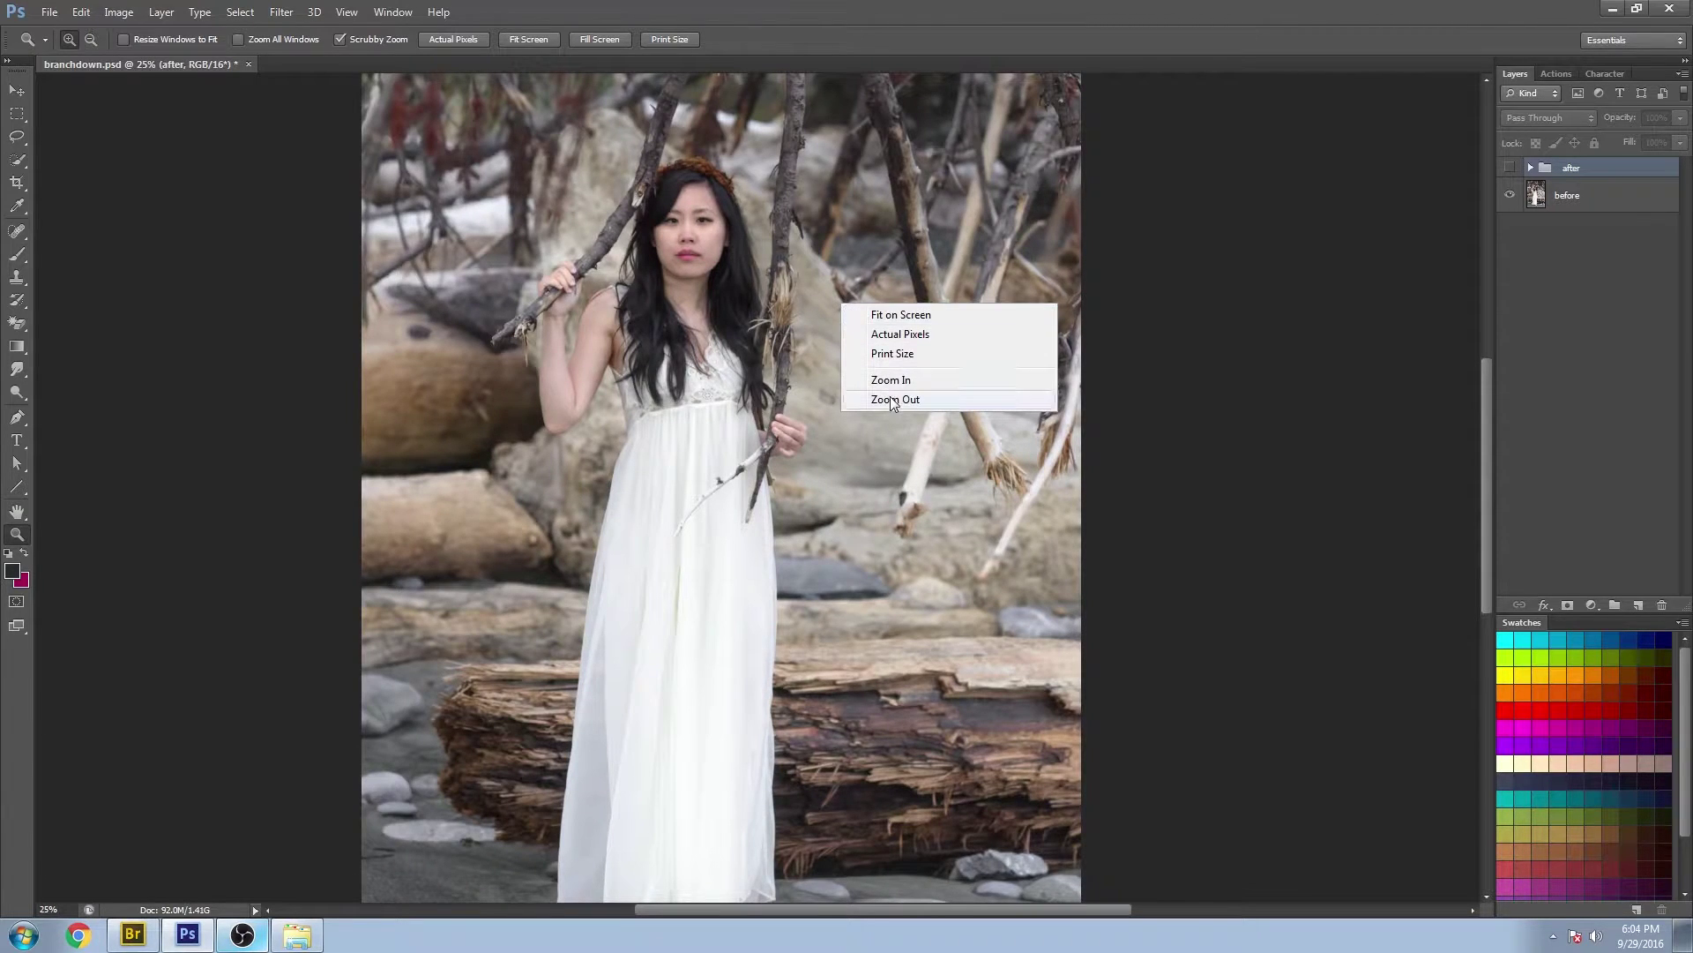
pyautogui.click(906, 317)
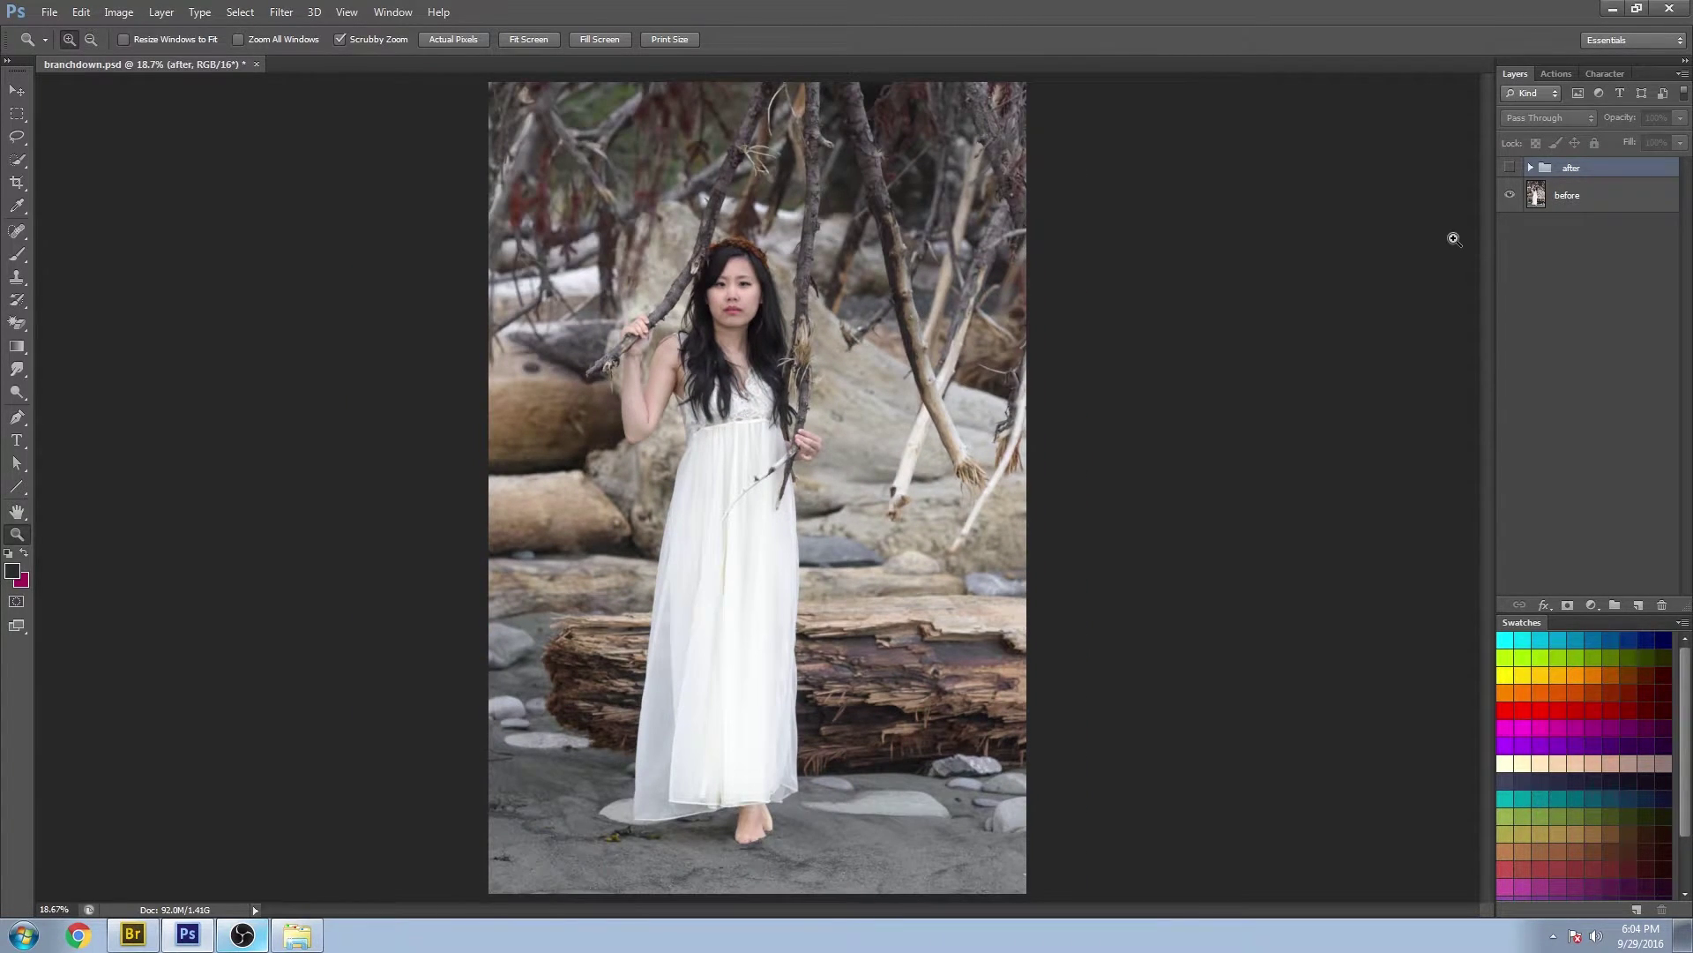
pyautogui.click(1511, 168)
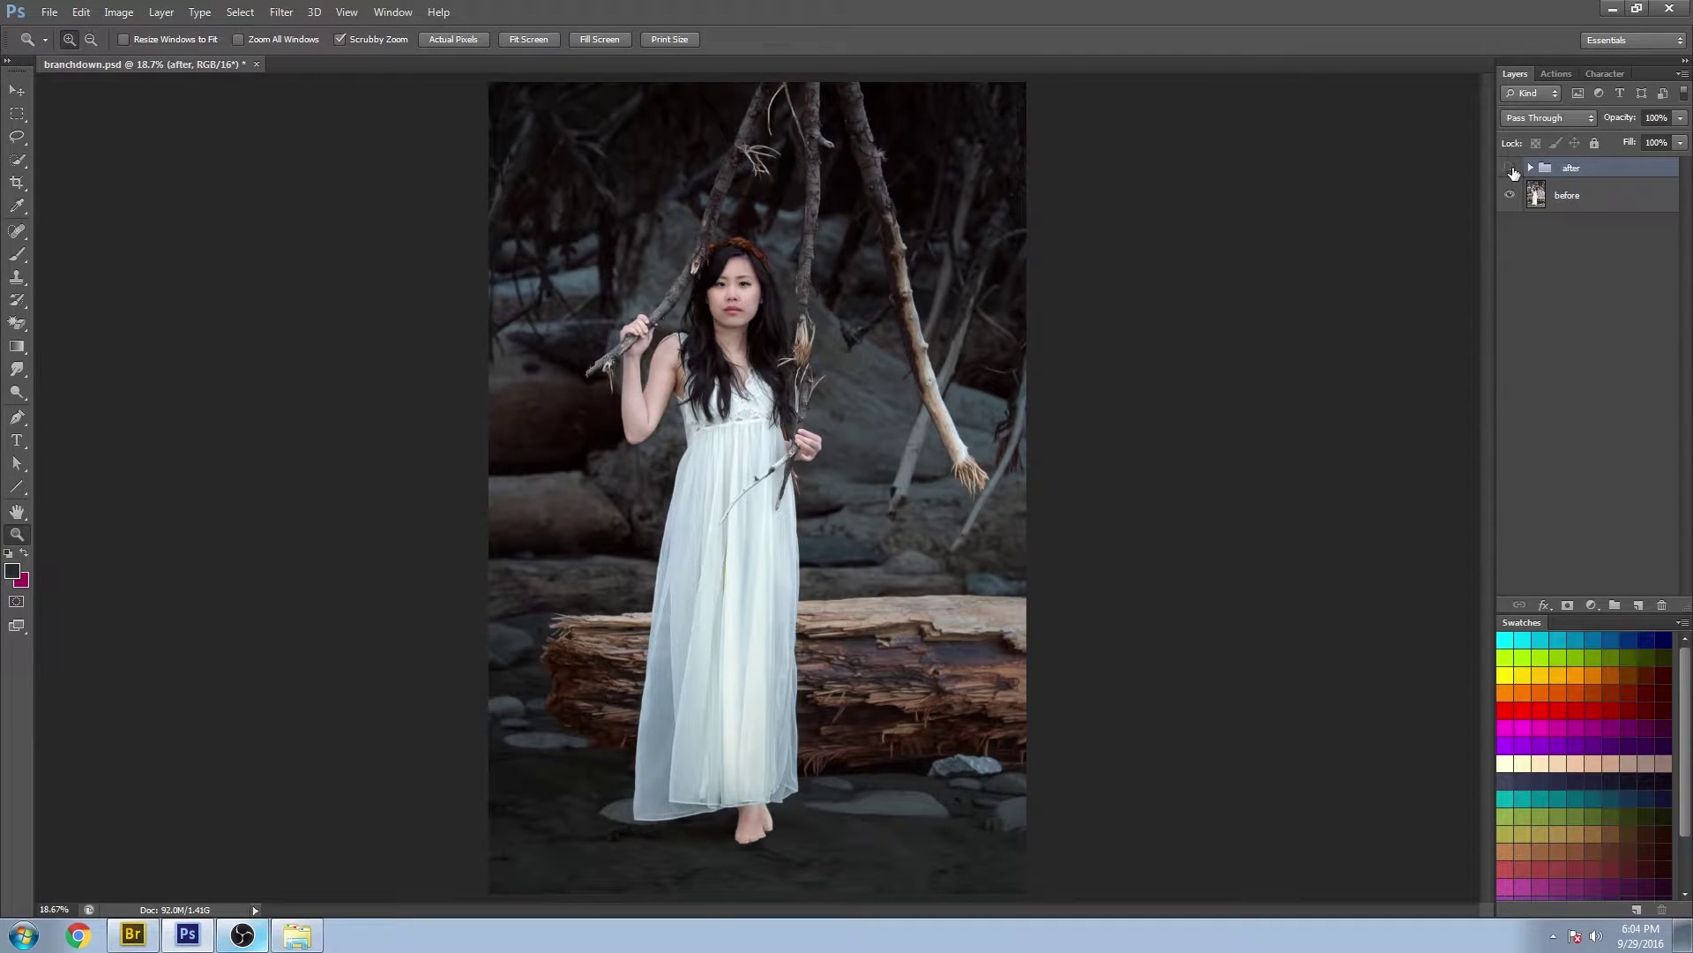
pyautogui.click(1511, 169)
pyautogui.click(1511, 169)
pyautogui.click(1511, 168)
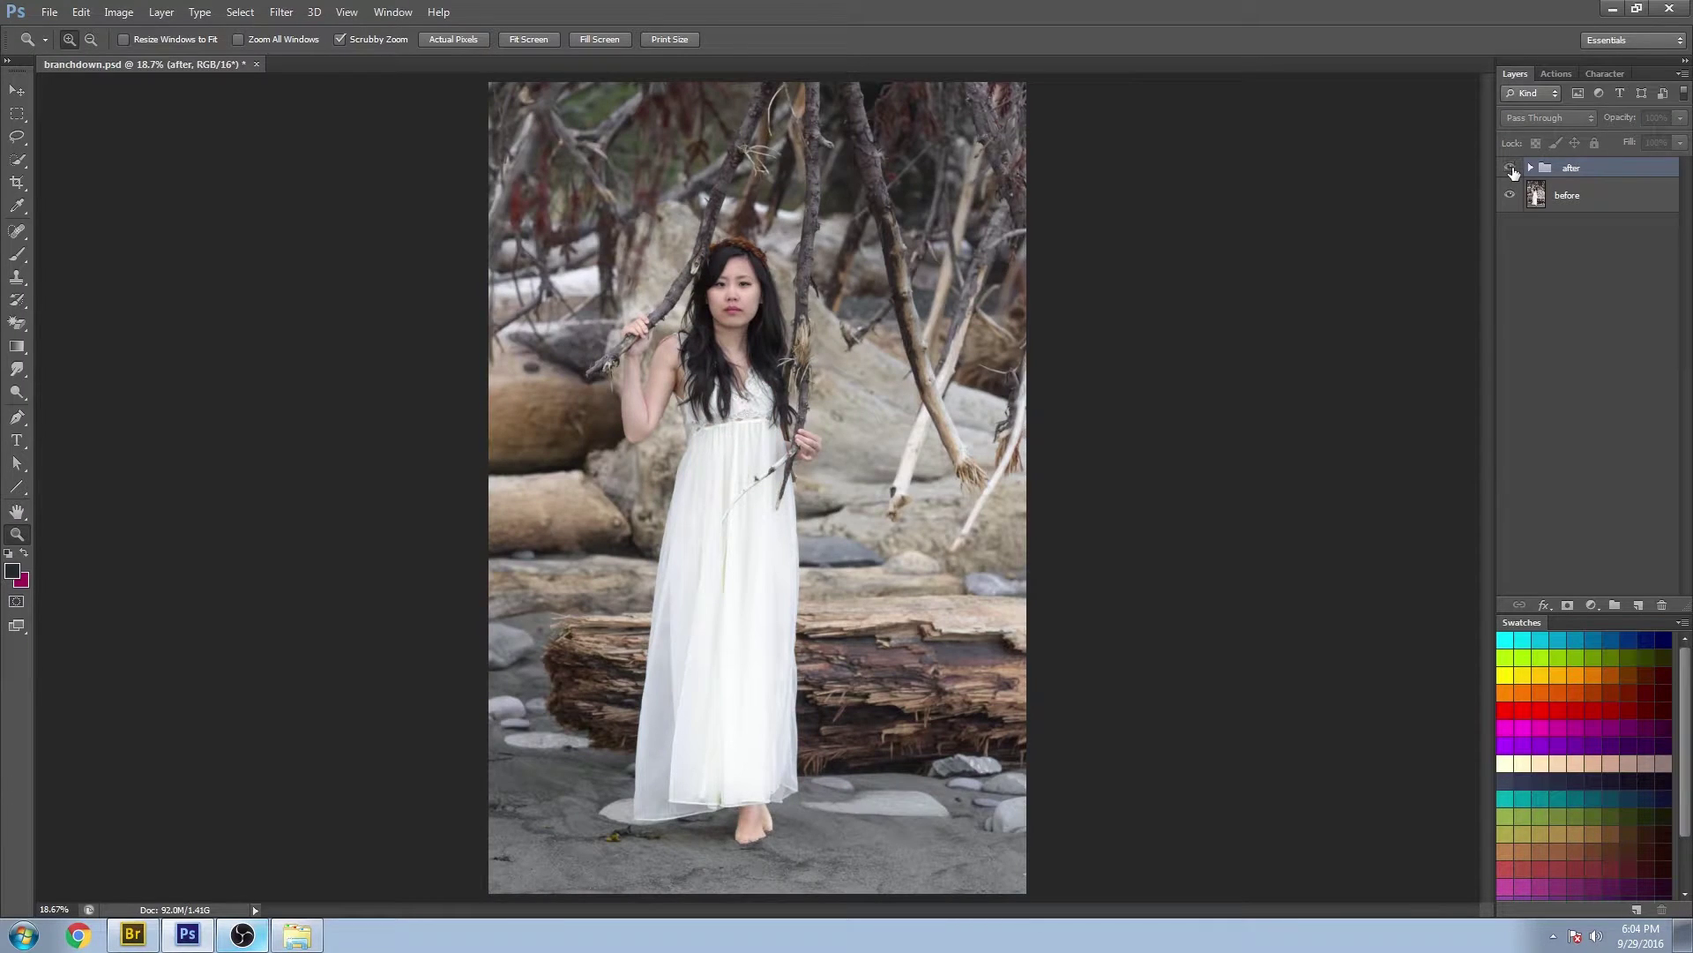
pyautogui.click(1511, 168)
pyautogui.click(1511, 168)
pyautogui.click(1510, 168)
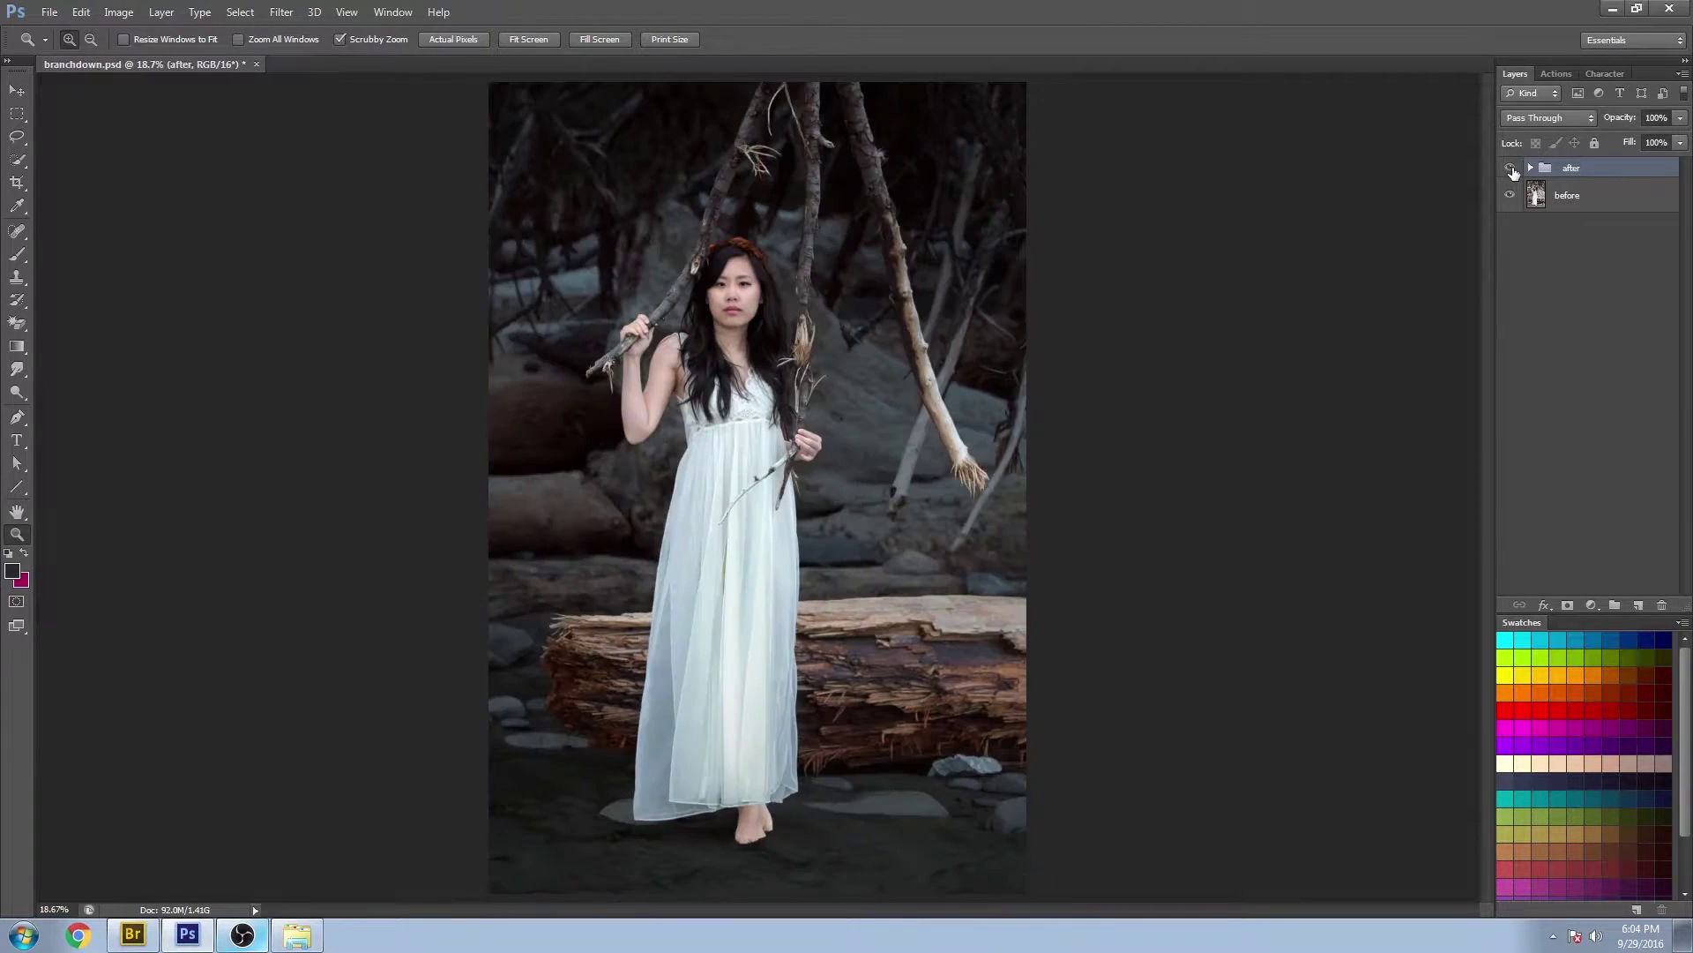
pyautogui.click(1510, 169)
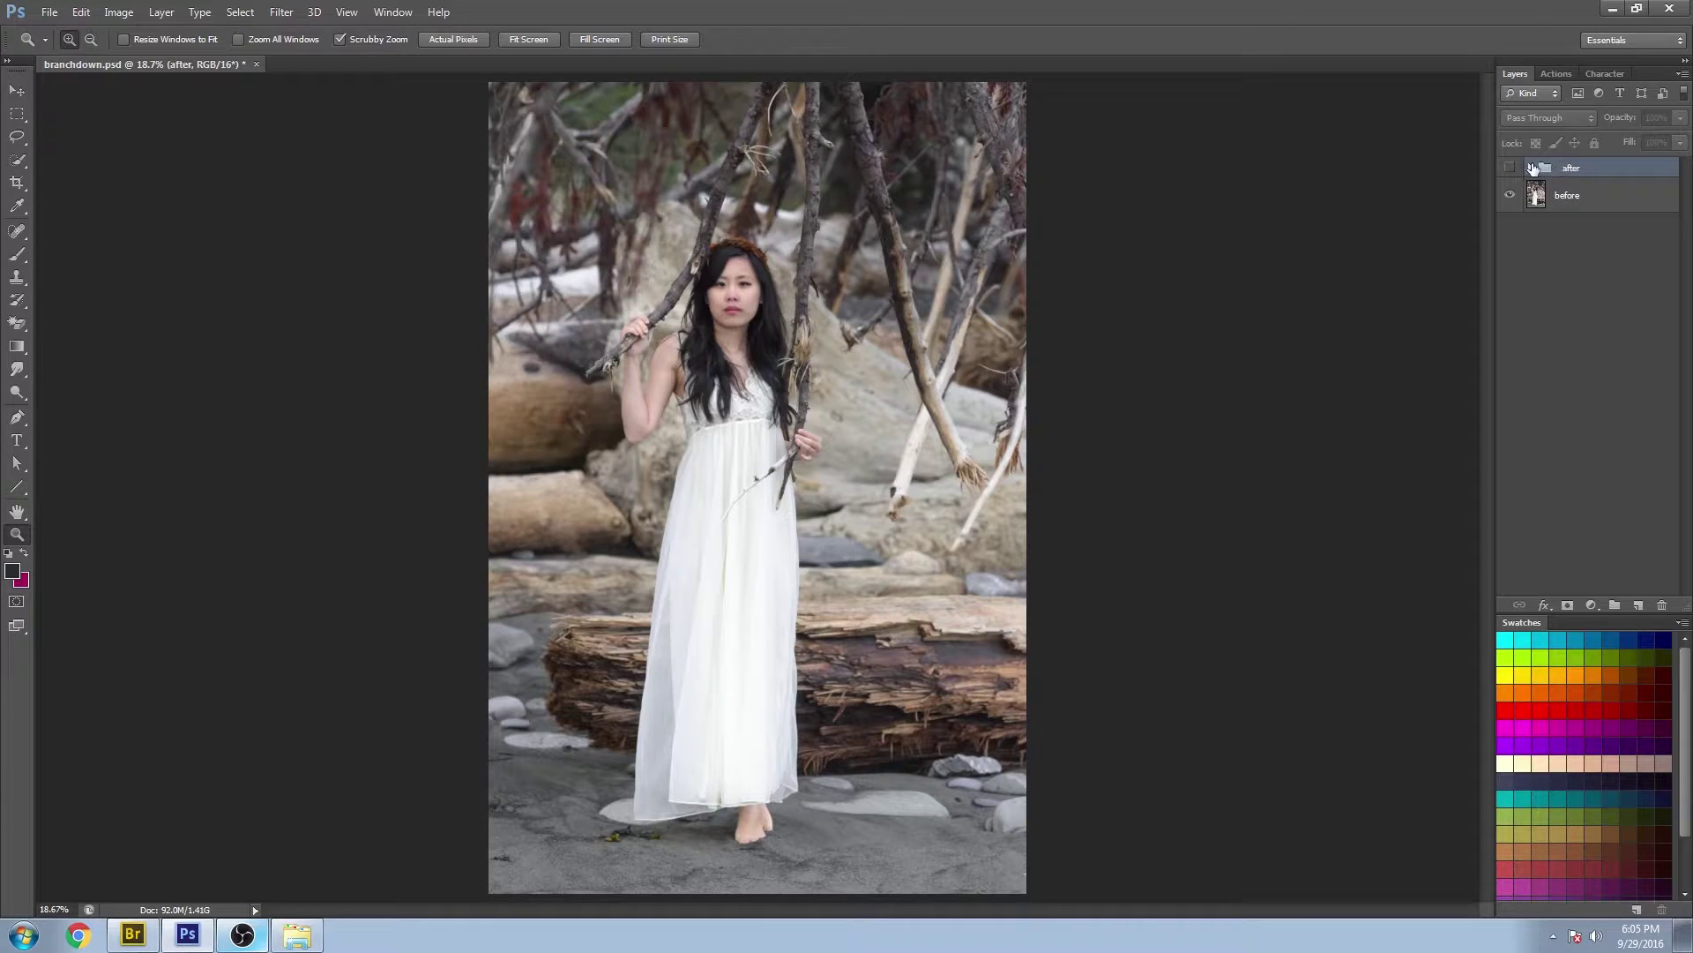
# Expand the after group, make it visible and hide all the layers inside it.
pyautogui.click(1531, 168)
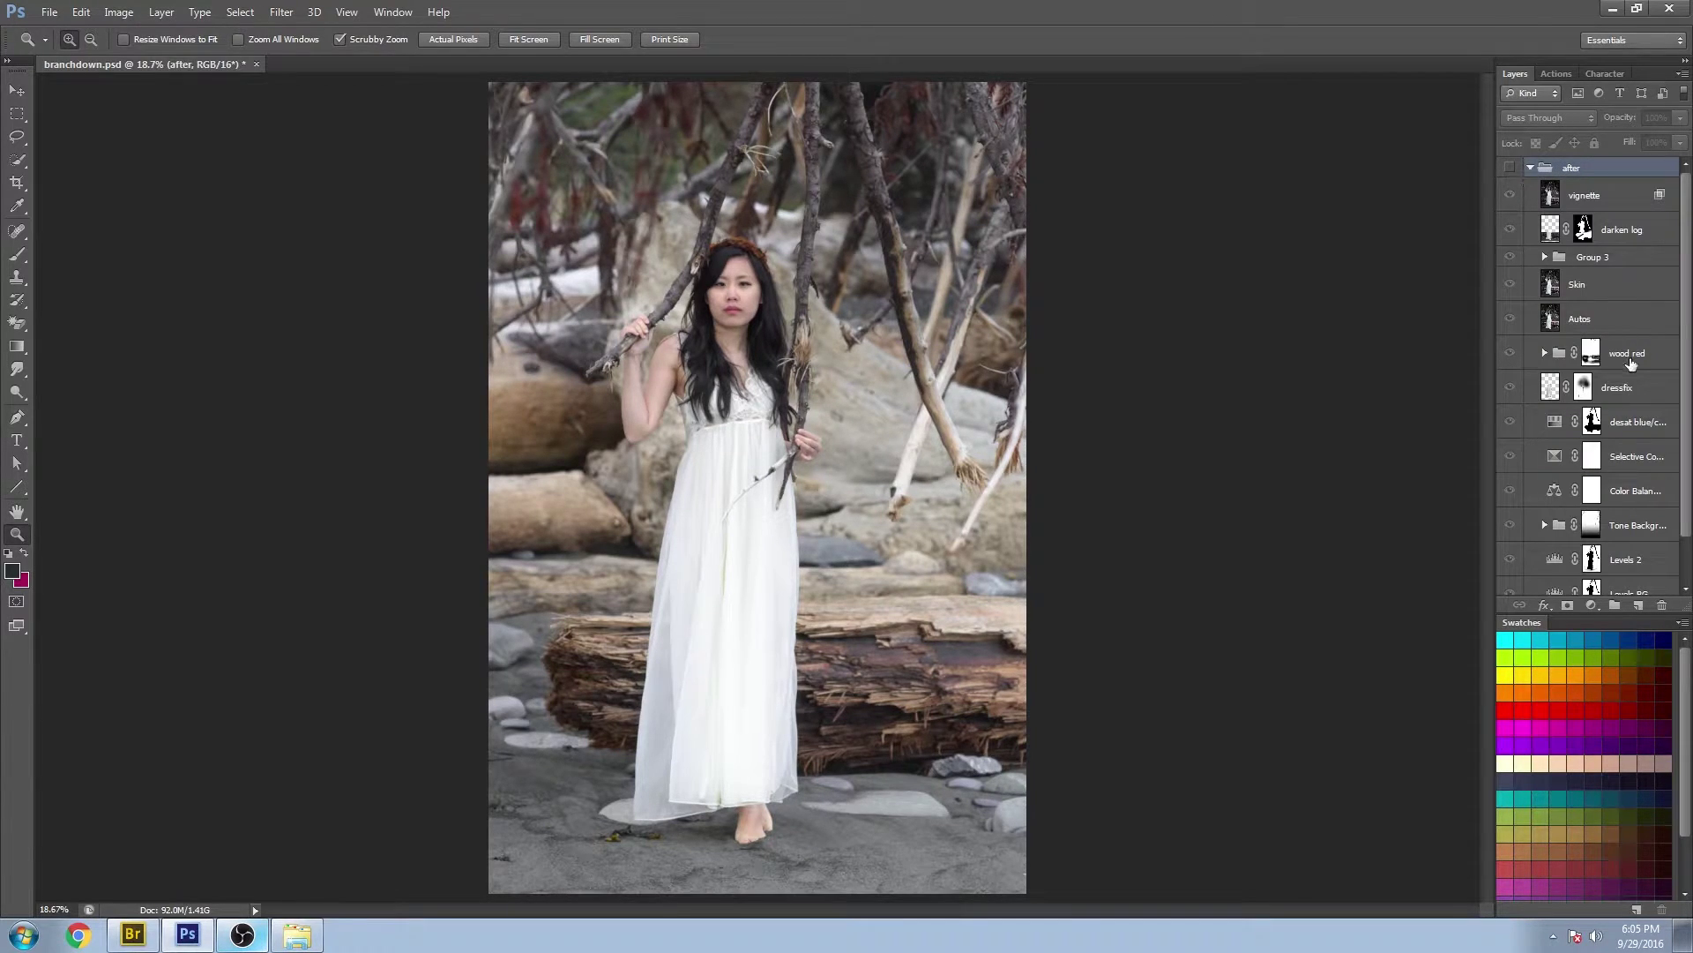
pyautogui.click(1510, 169)
pyautogui.moveTo(1511, 187); pyautogui.dragTo(1528, 561)
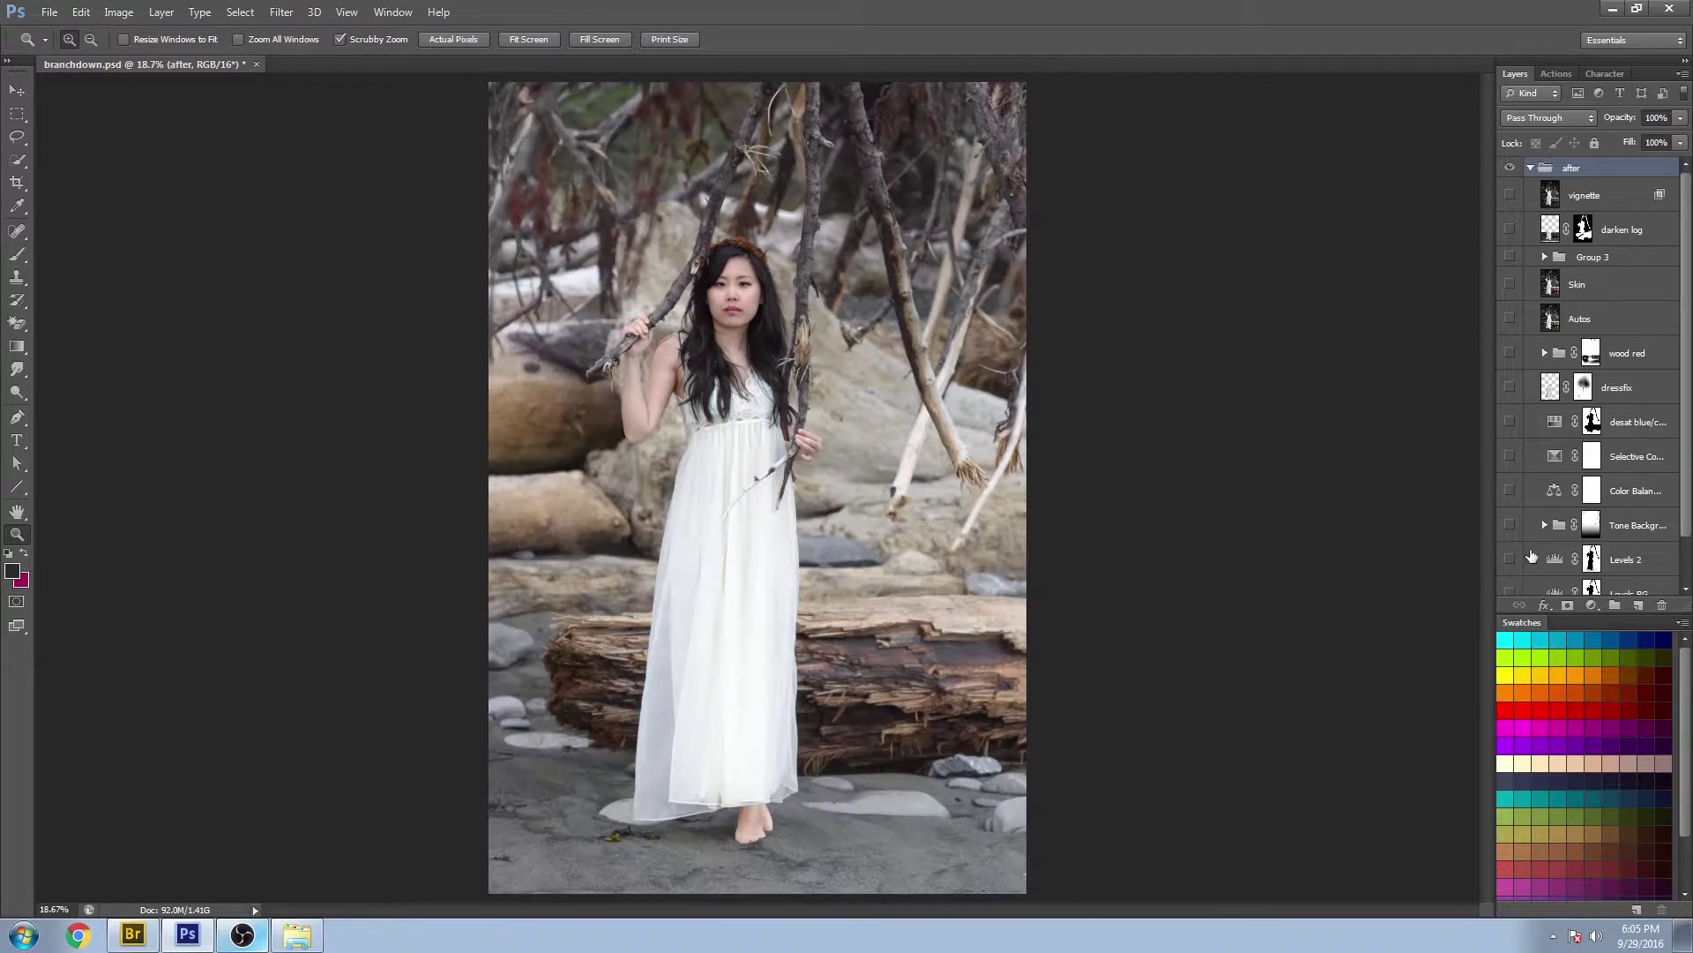
# Compare the background with and without the Levels BG adjustment, leaving that layer visible.
pyautogui.scroll(-2, 1667, 487)
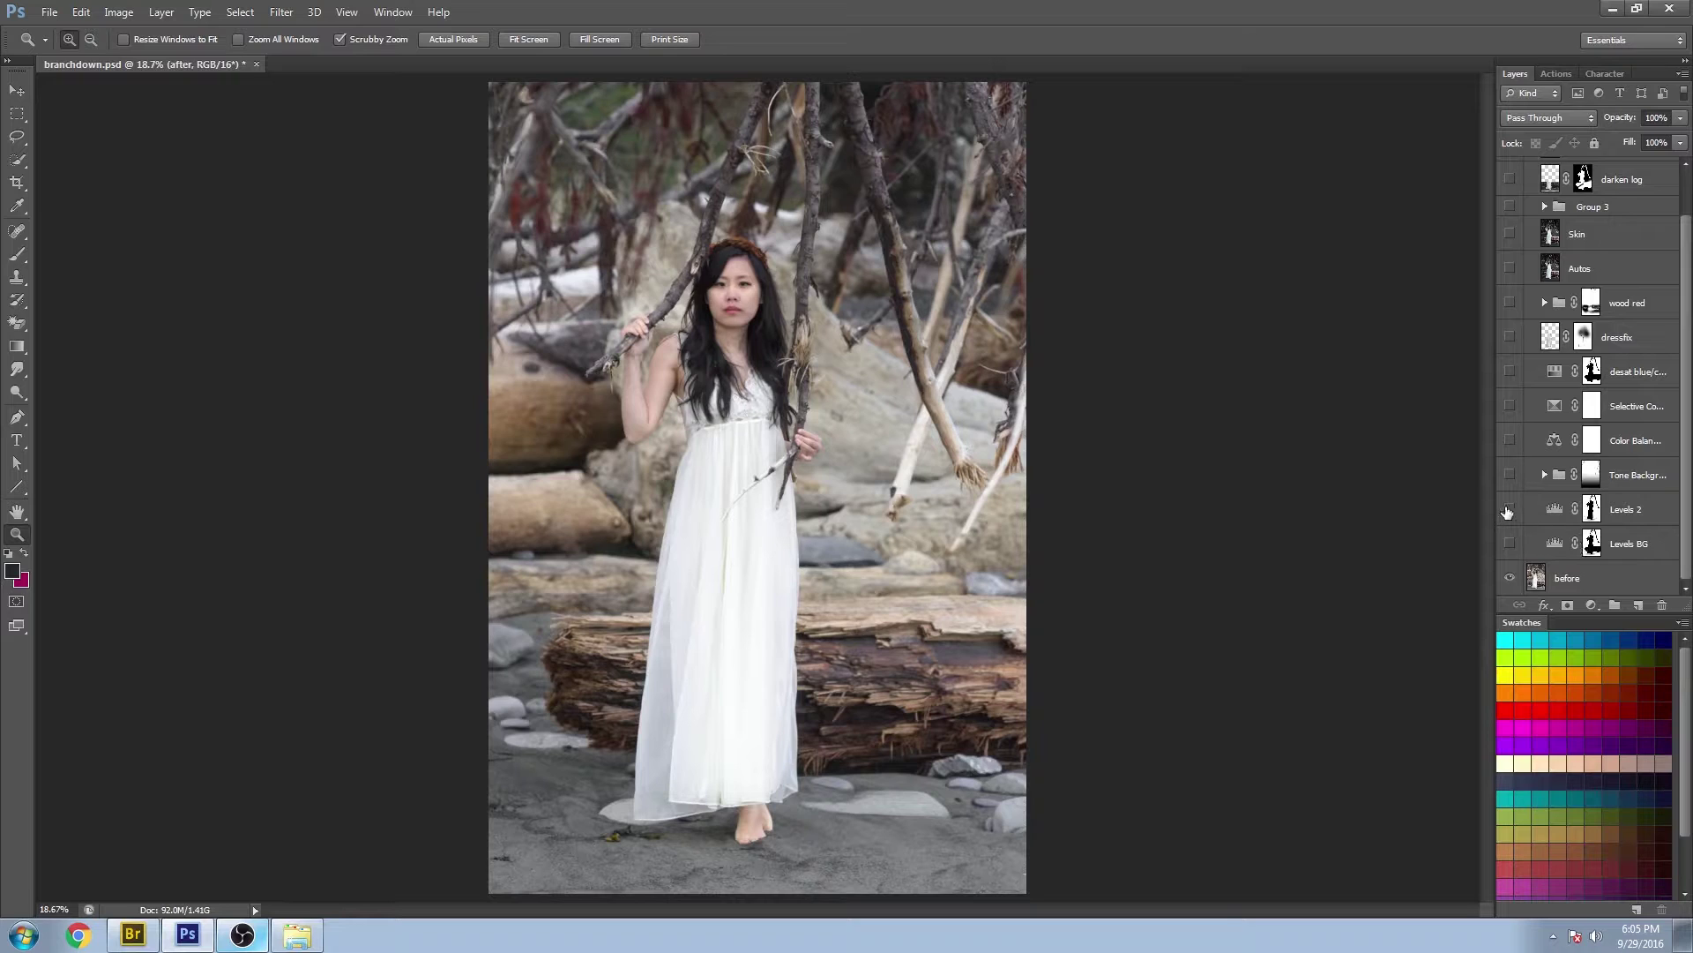
pyautogui.click(1510, 544)
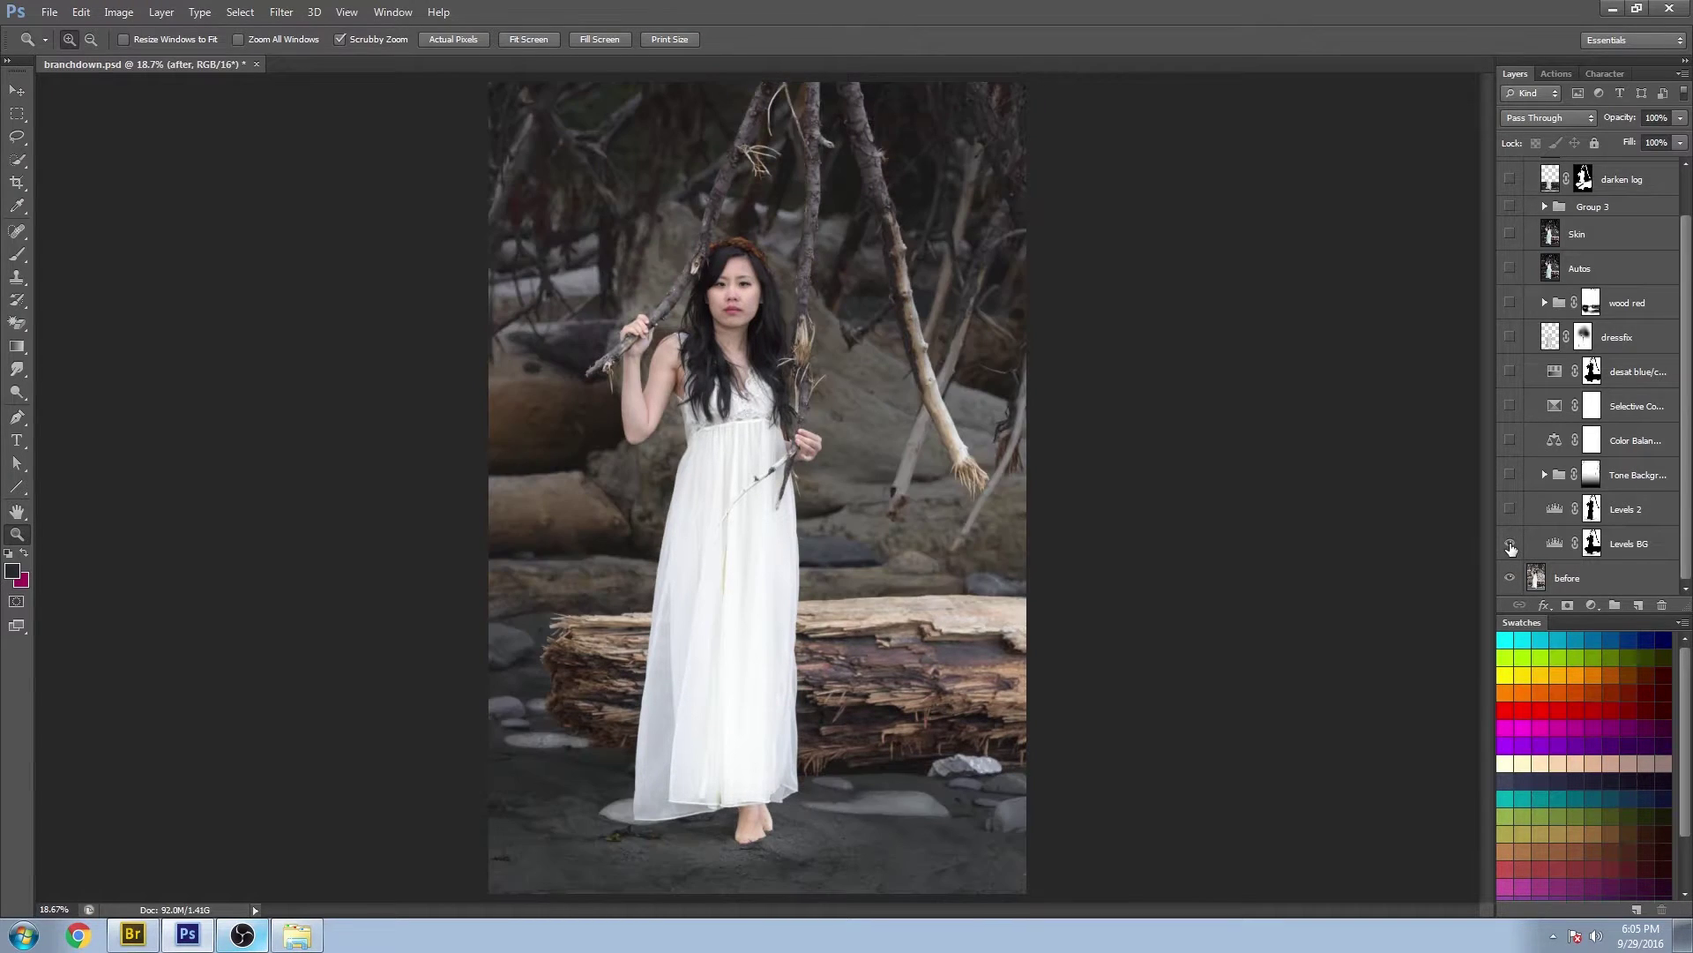
pyautogui.click(1510, 544)
pyautogui.click(1510, 544)
pyautogui.click(1512, 544)
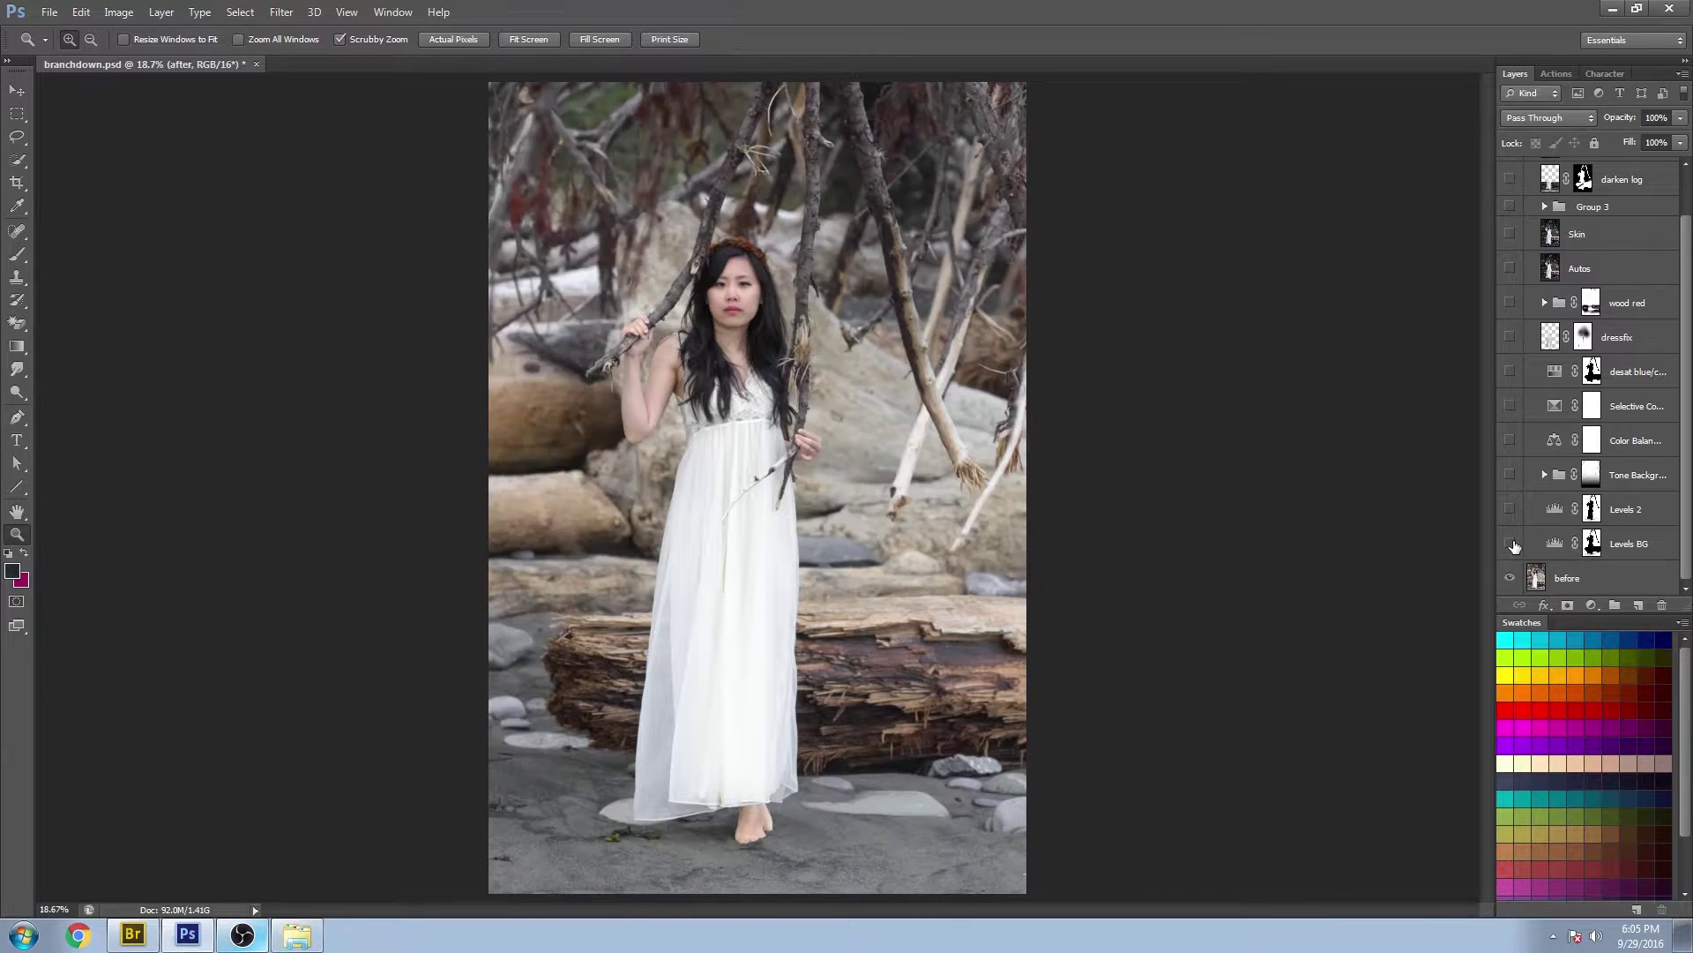
pyautogui.click(1511, 545)
# Turn on the Levels 2 adjustment and the Tone Background group, comparing each with and without its effect.
pyautogui.click(1509, 508)
pyautogui.click(1509, 509)
pyautogui.click(1509, 509)
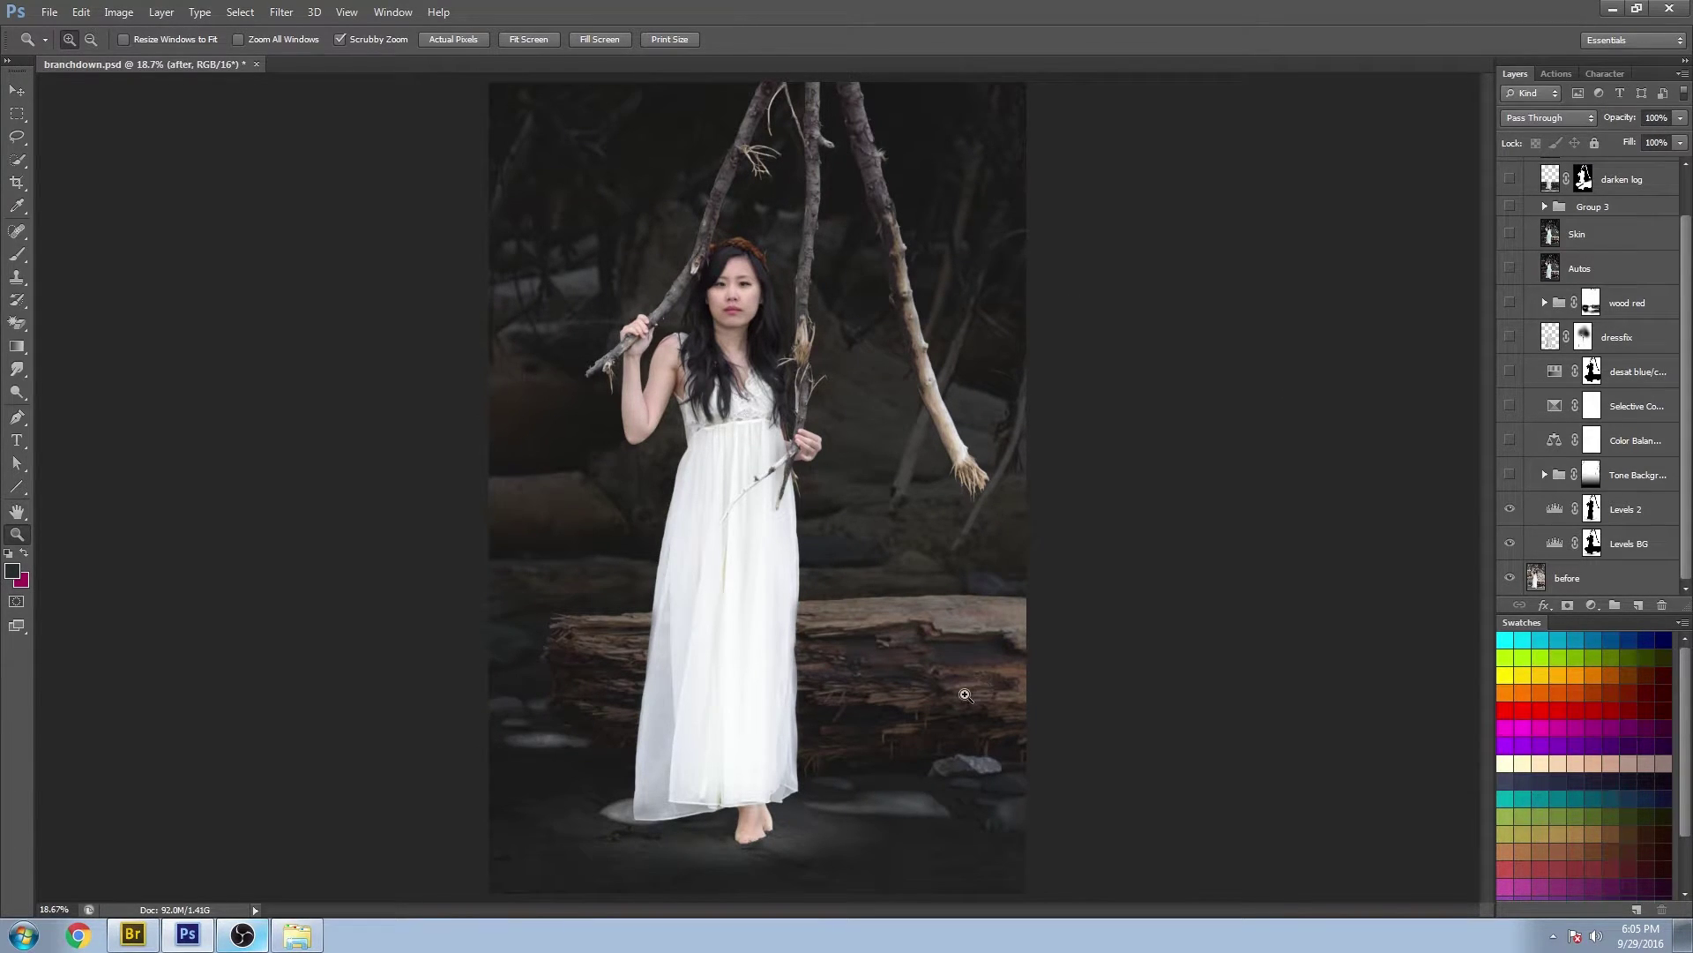
pyautogui.click(1510, 476)
pyautogui.click(1510, 475)
pyautogui.click(1510, 475)
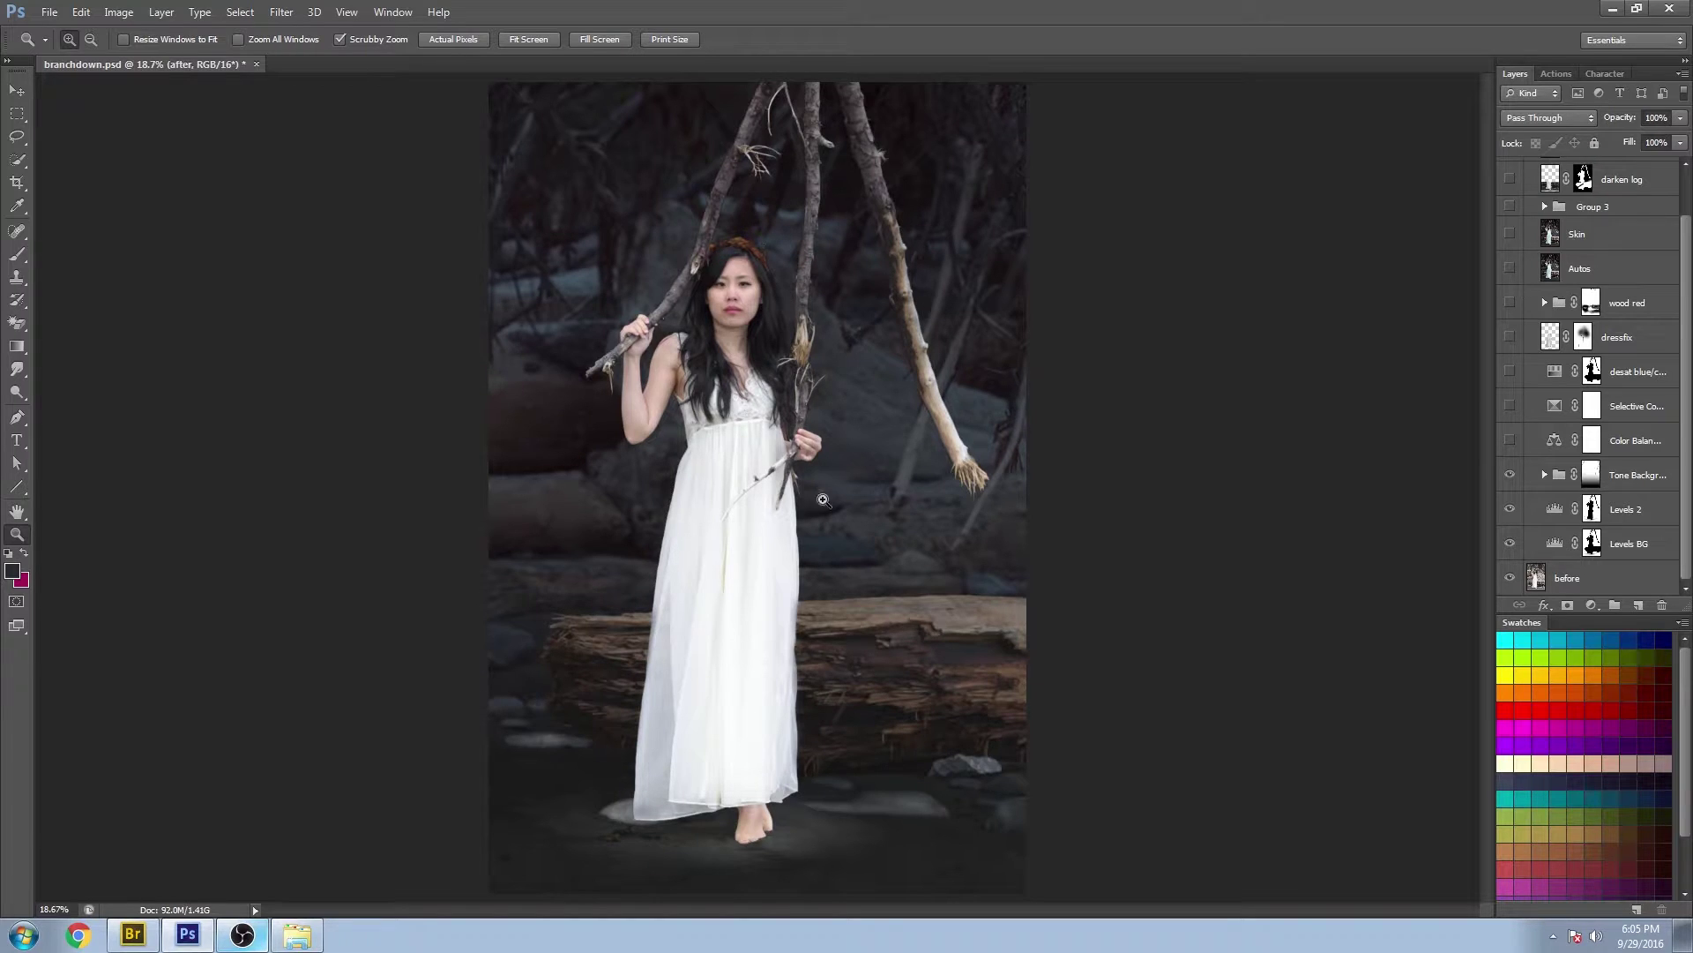
# Turn on the Color Balance and Selective Color adjustments, toggling them to compare their color effect on the image.
pyautogui.click(1507, 442)
pyautogui.click(1510, 407)
pyautogui.click(1510, 408)
pyautogui.click(1510, 406)
pyautogui.click(1510, 443)
pyautogui.click(1510, 406)
pyautogui.click(1510, 406)
# Inspect the Hue/Saturation settings of the desat blue/cyan layer, then show the layer and compare its effect.
pyautogui.doubleClick(1552, 371)
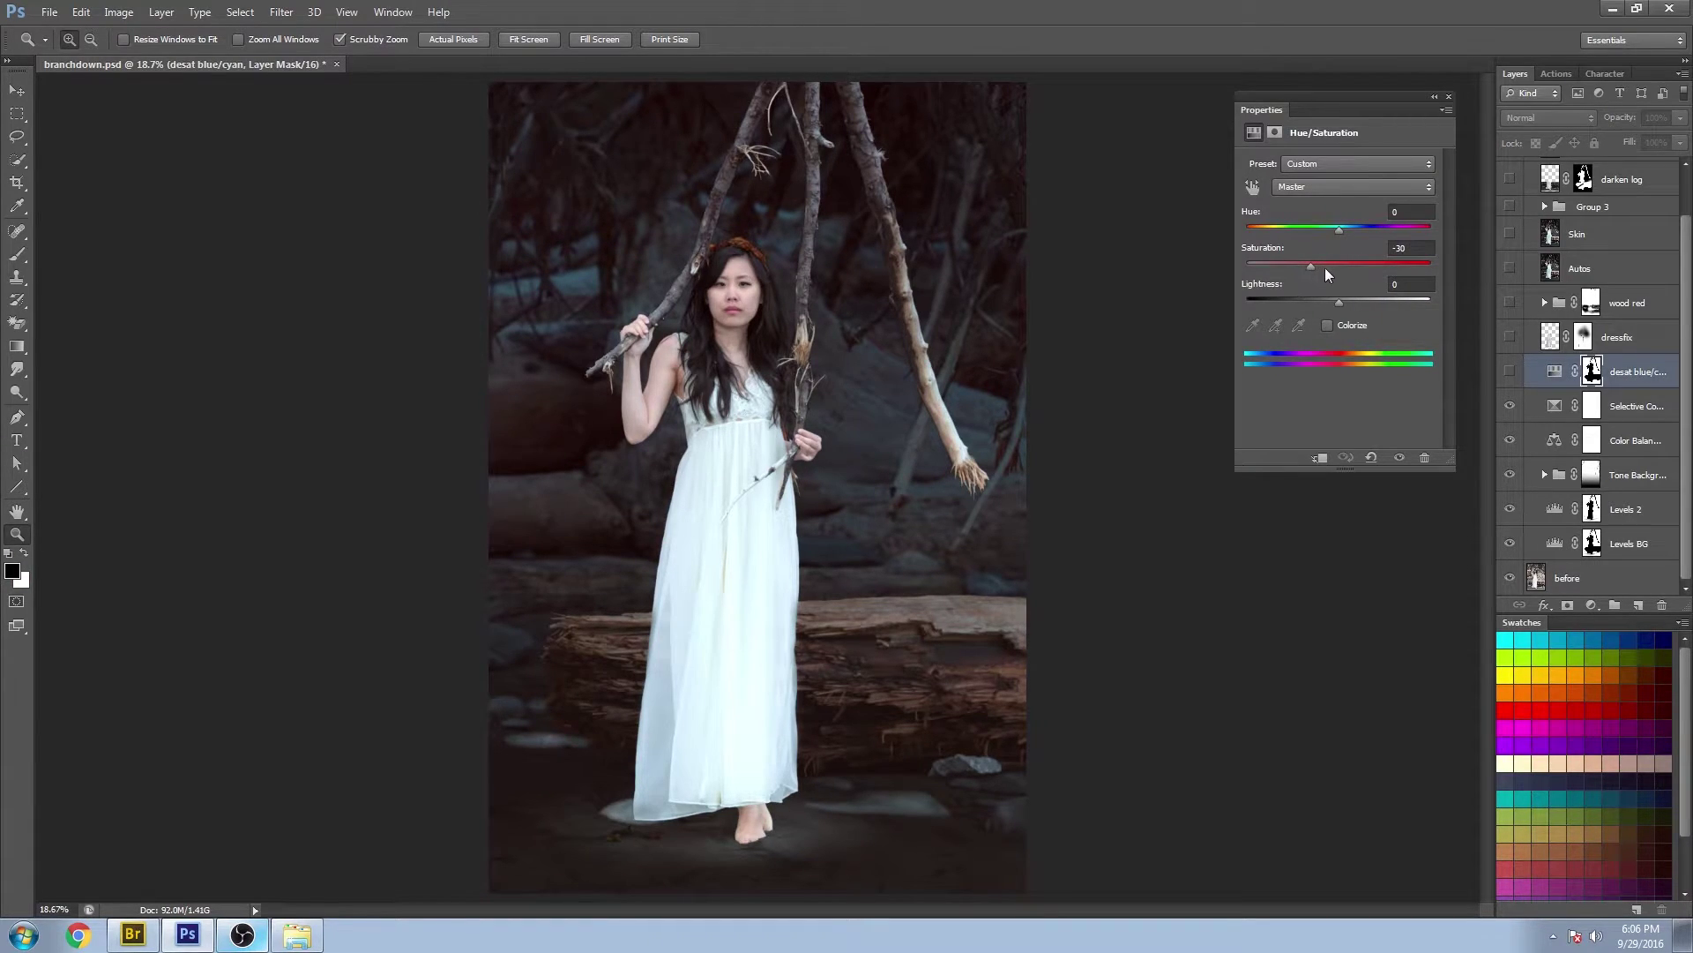
pyautogui.click(1449, 97)
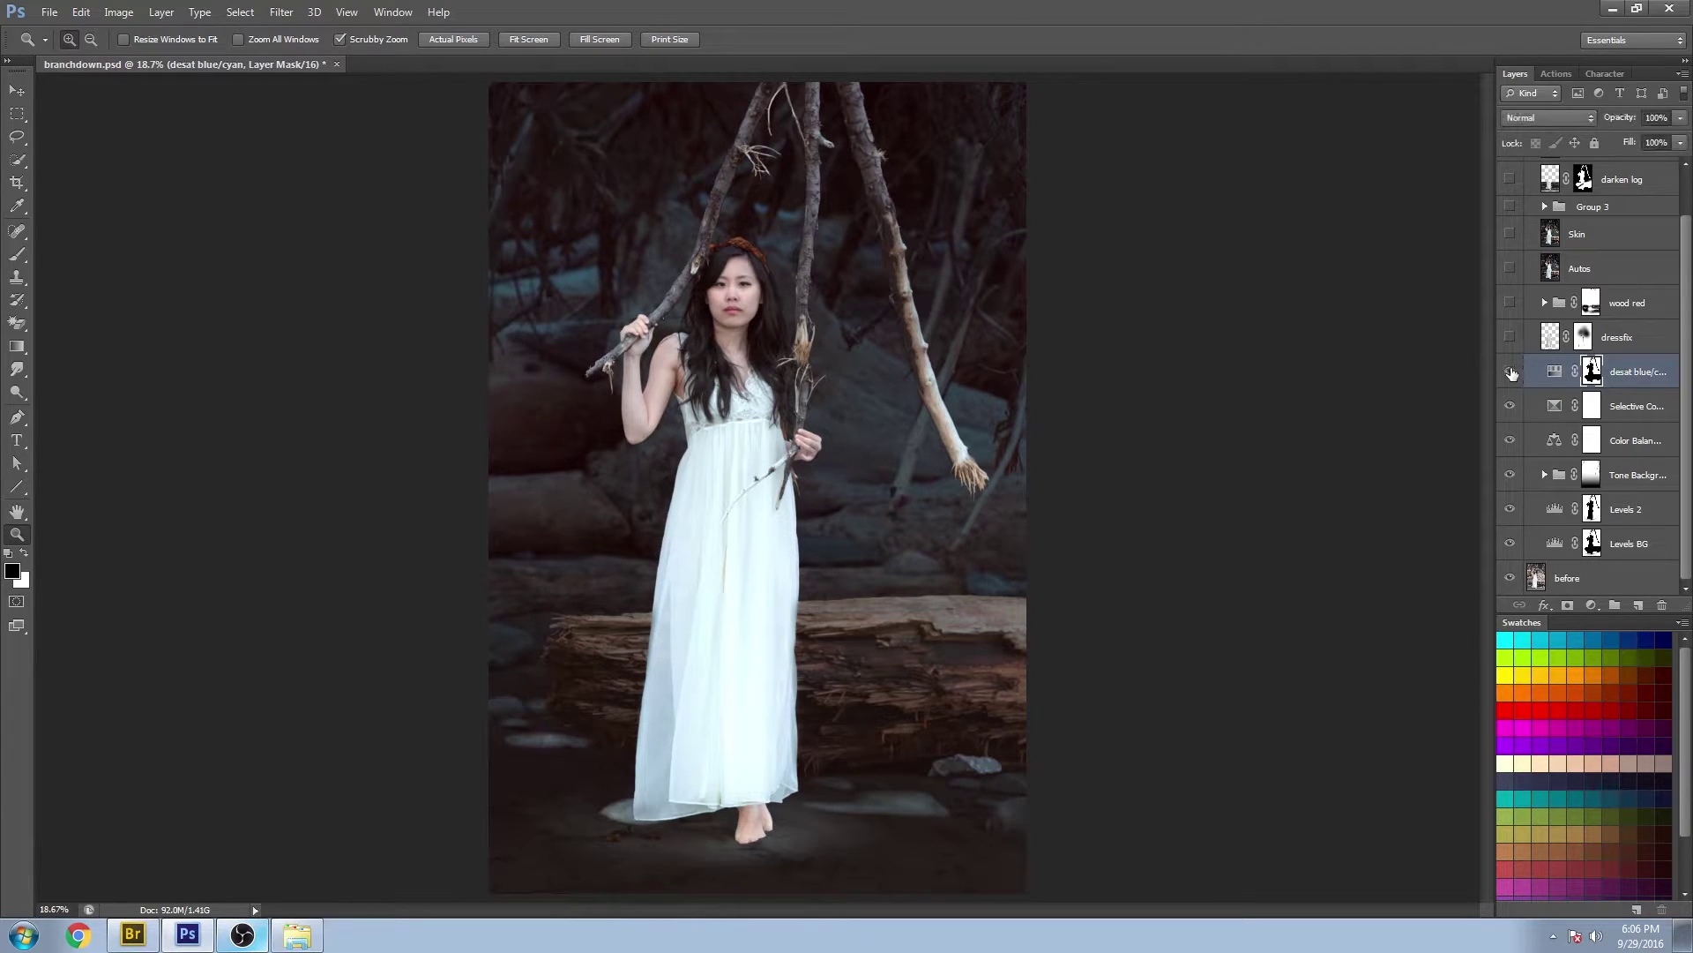
pyautogui.click(1511, 373)
pyautogui.click(1512, 373)
pyautogui.click(1512, 372)
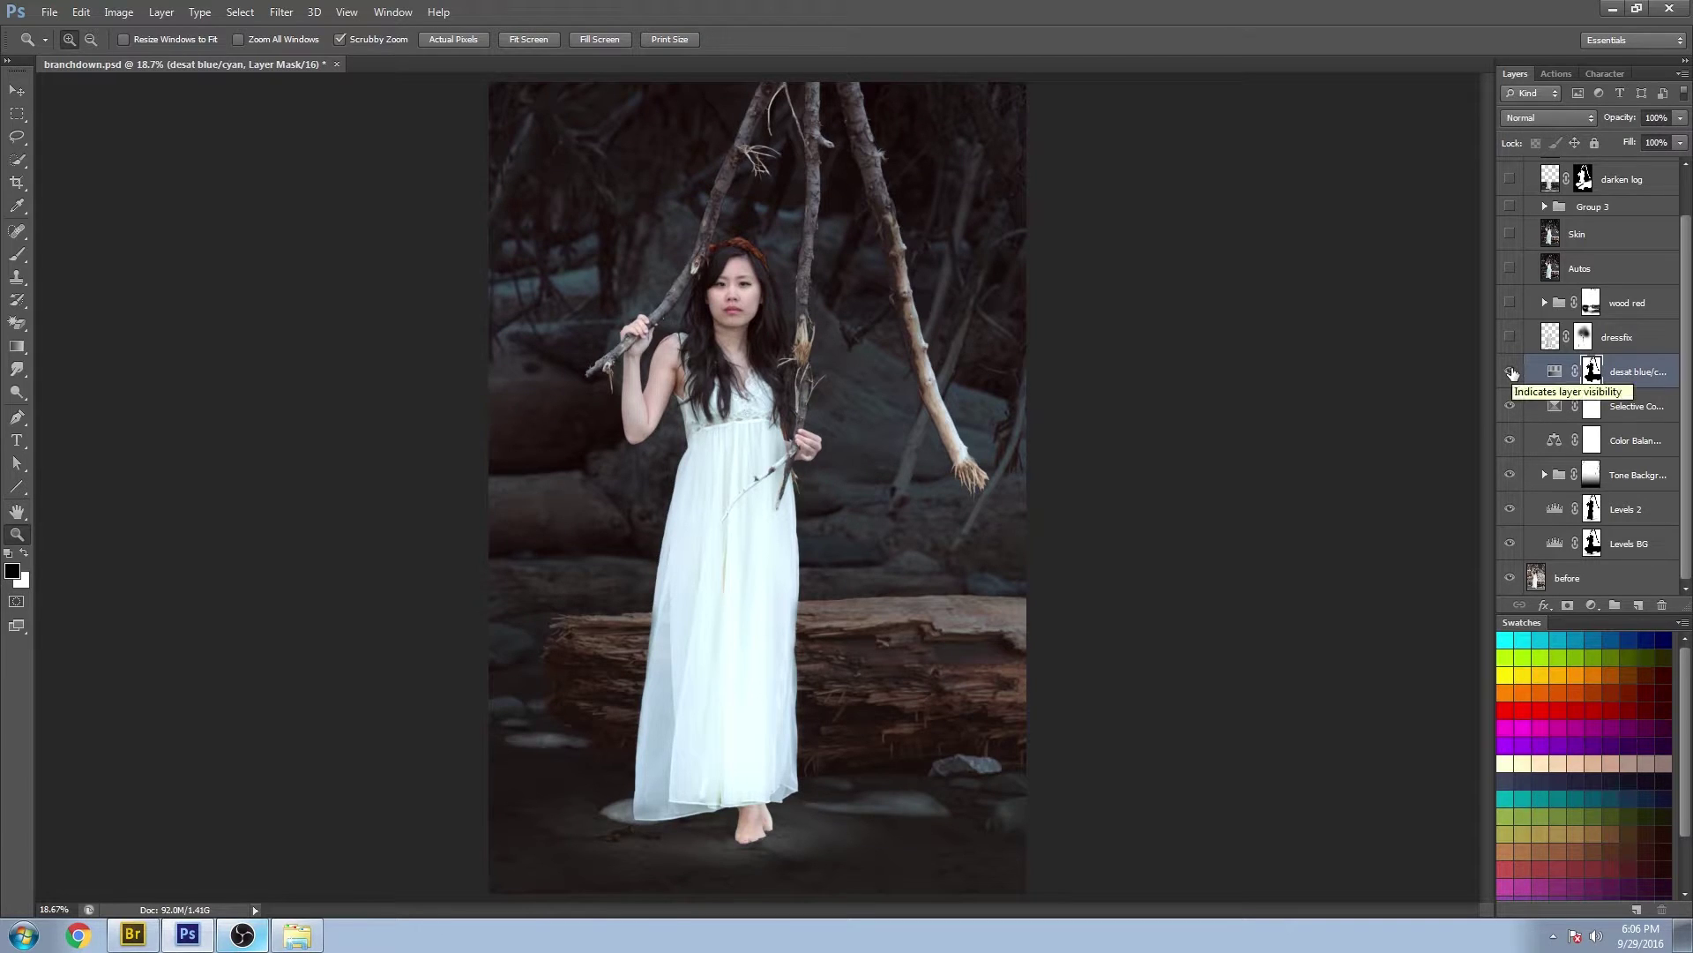
# Show the dressfix layer and compare the dress with and without it.
pyautogui.scroll(1, 1665, 346)
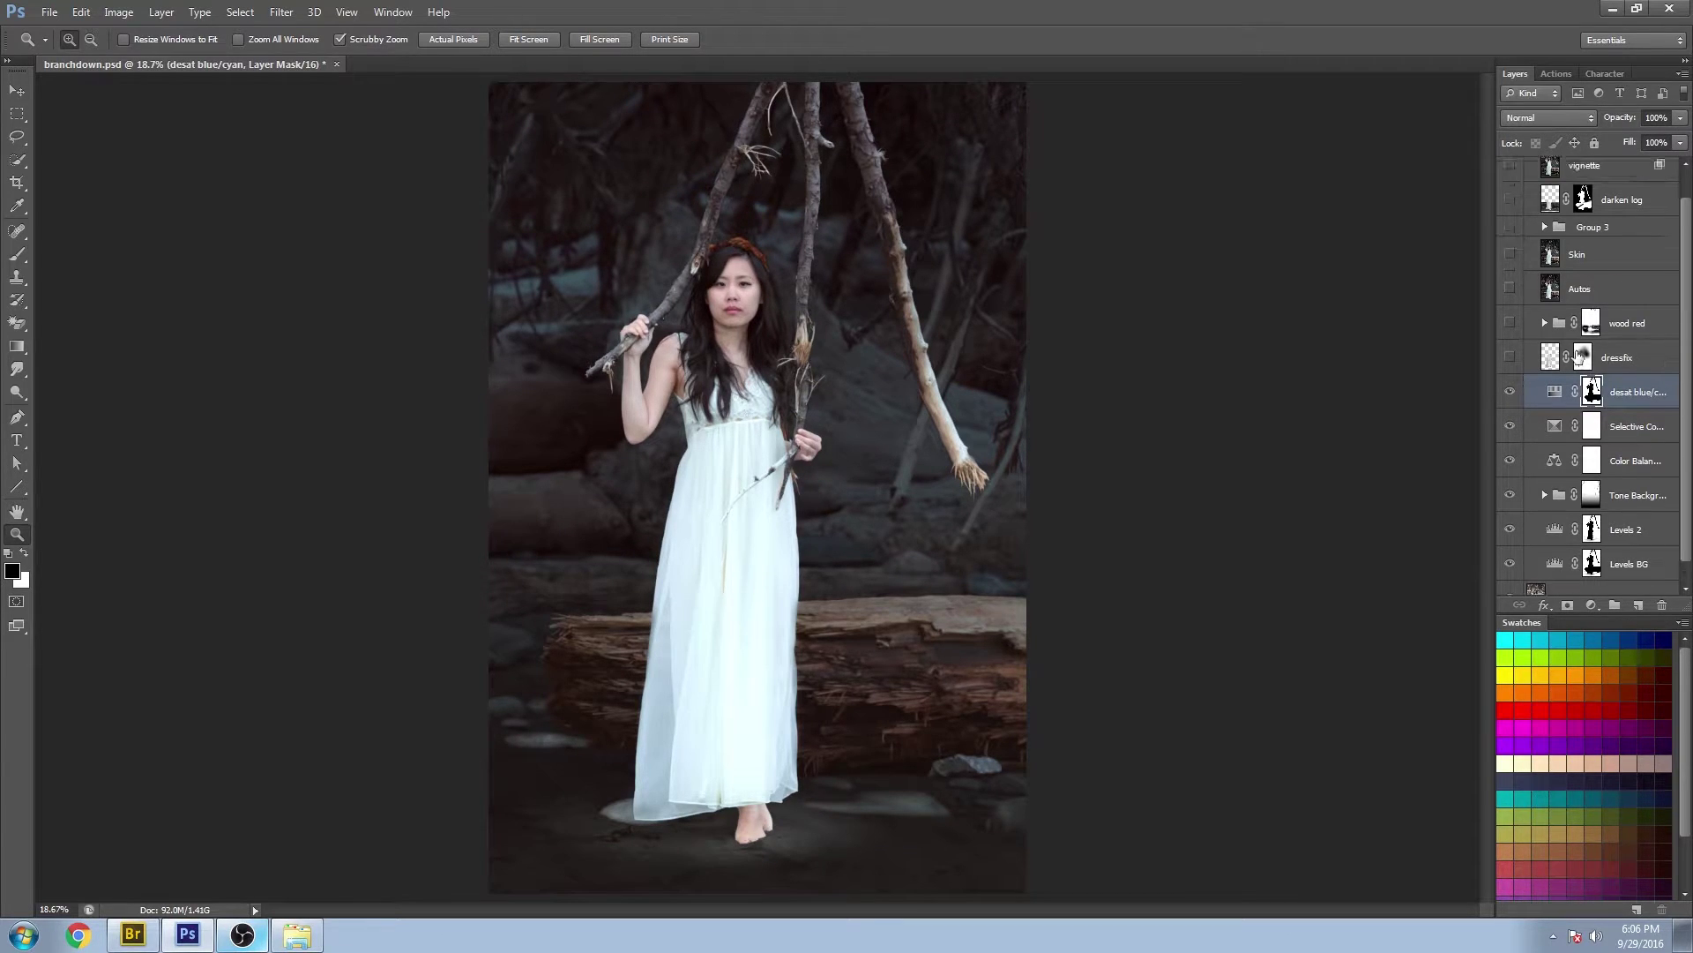
pyautogui.click(1509, 357)
pyautogui.click(1510, 359)
pyautogui.click(1509, 359)
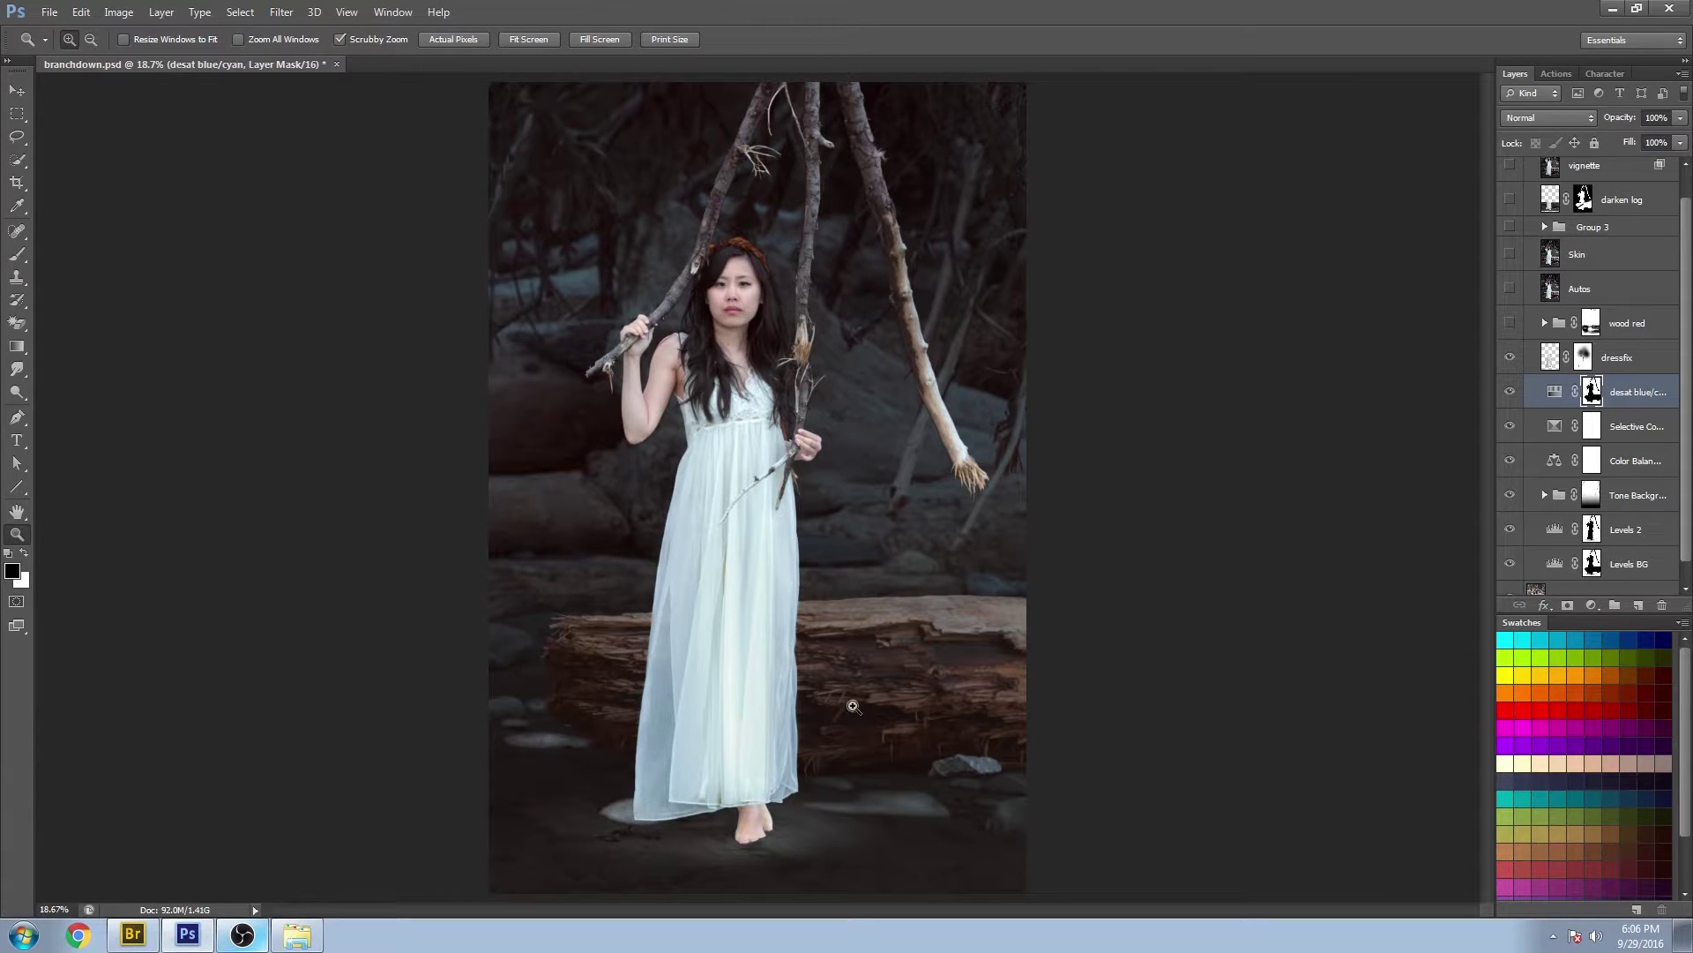
pyautogui.click(1511, 359)
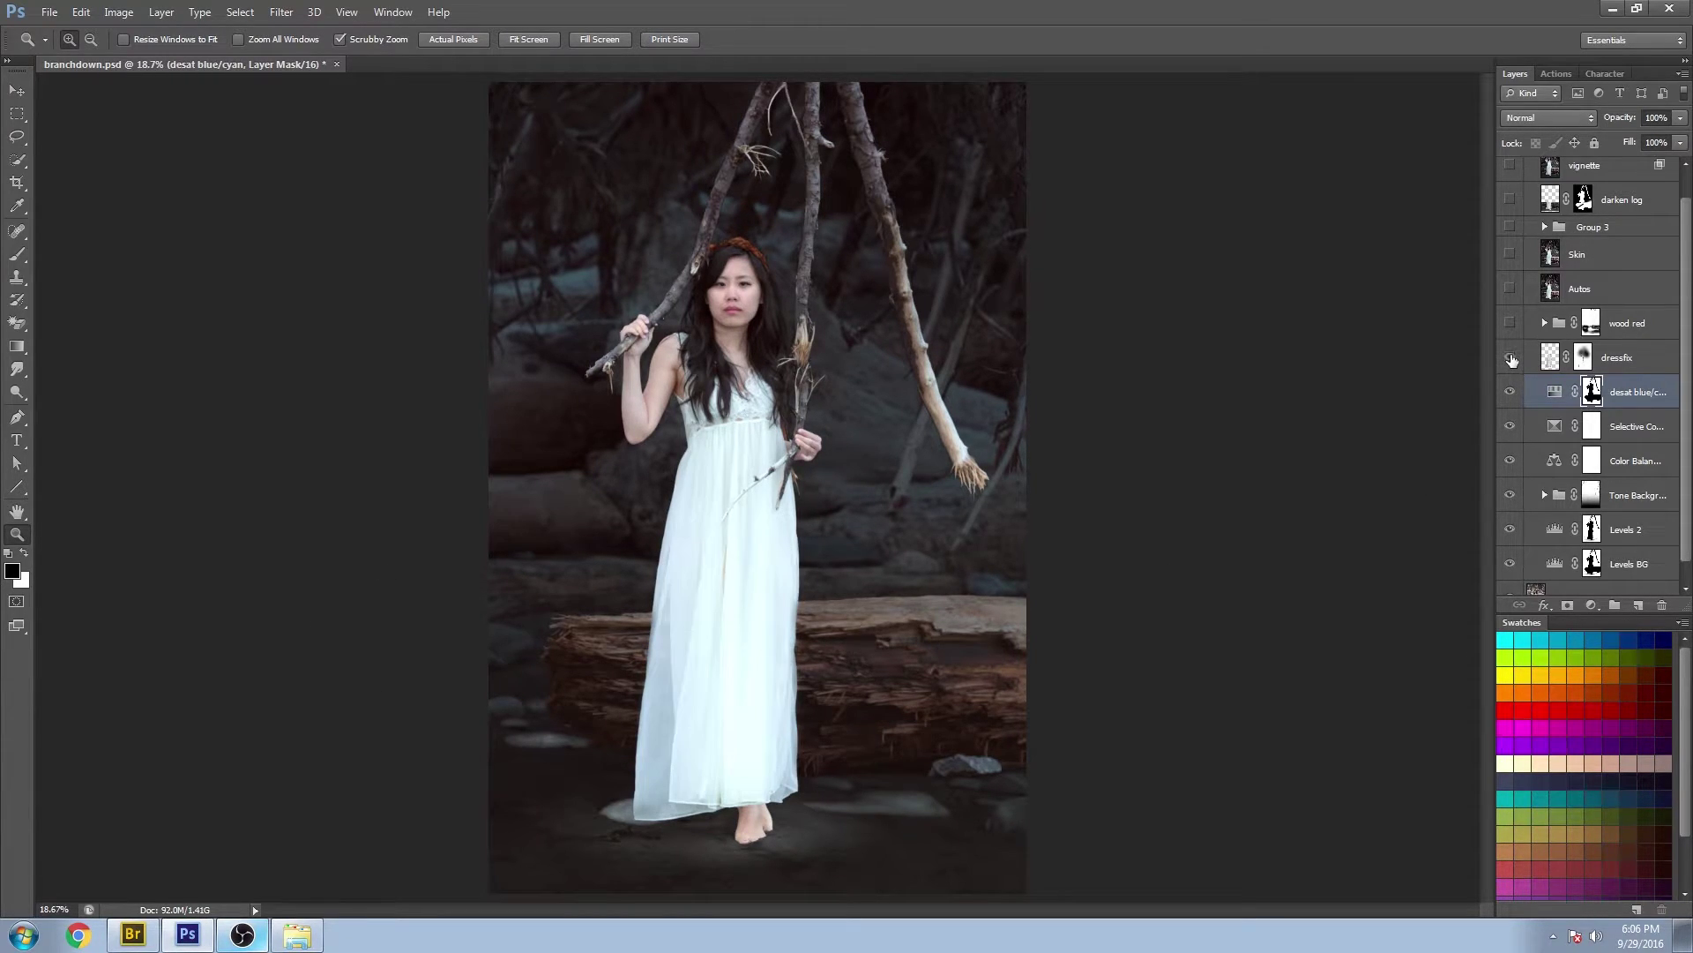
pyautogui.click(1511, 360)
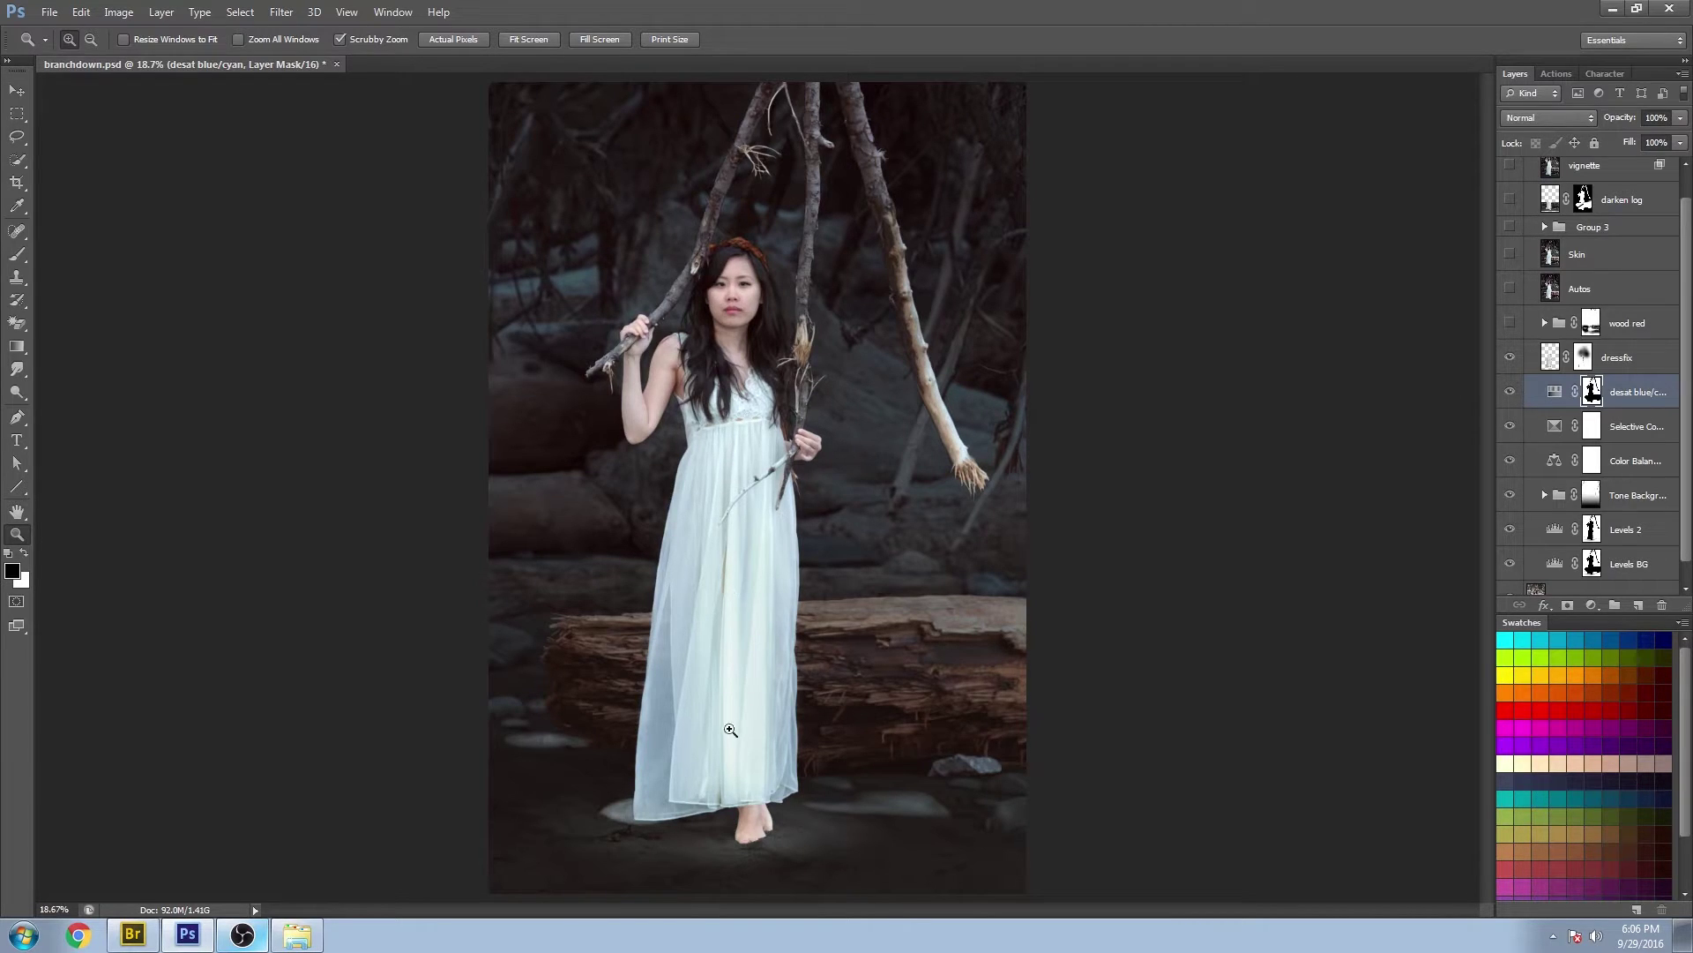
# Select the dressfix layer, toggle it to examine the dress detail, and check its Luminosity blending mode.
pyautogui.click(1642, 359)
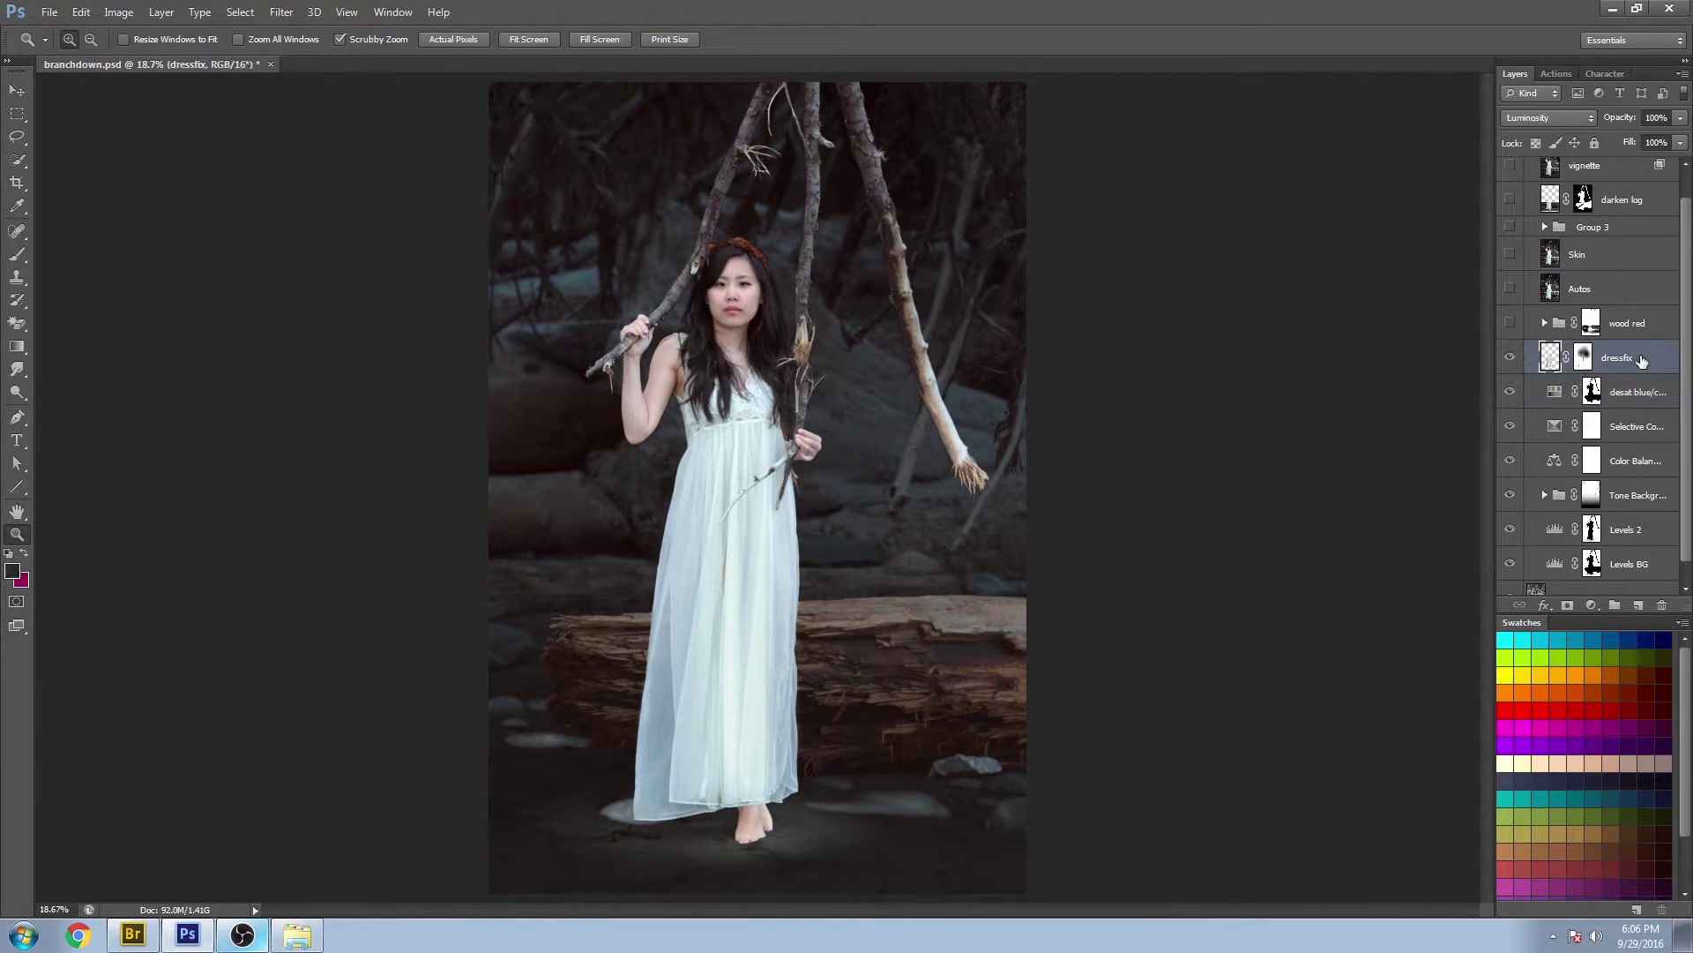
pyautogui.click(1510, 358)
pyautogui.click(1511, 358)
pyautogui.click(1512, 359)
pyautogui.click(1512, 359)
pyautogui.click(1512, 359)
pyautogui.click(1512, 359)
pyautogui.click(1535, 115)
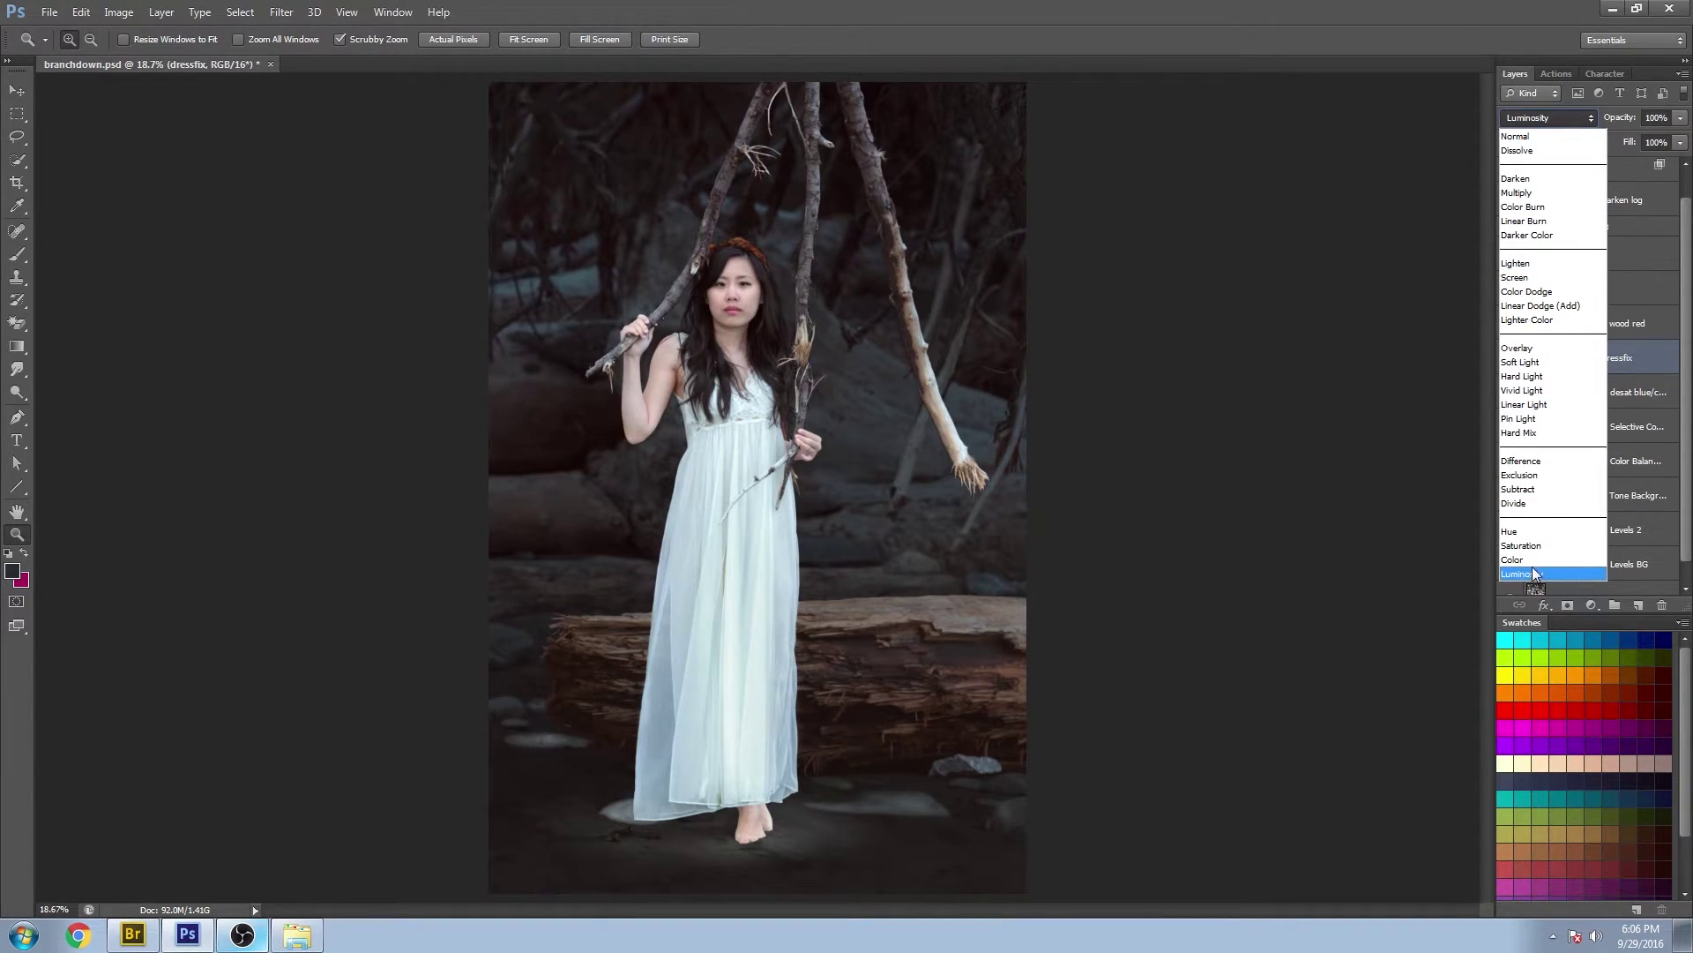
pyautogui.click(1536, 574)
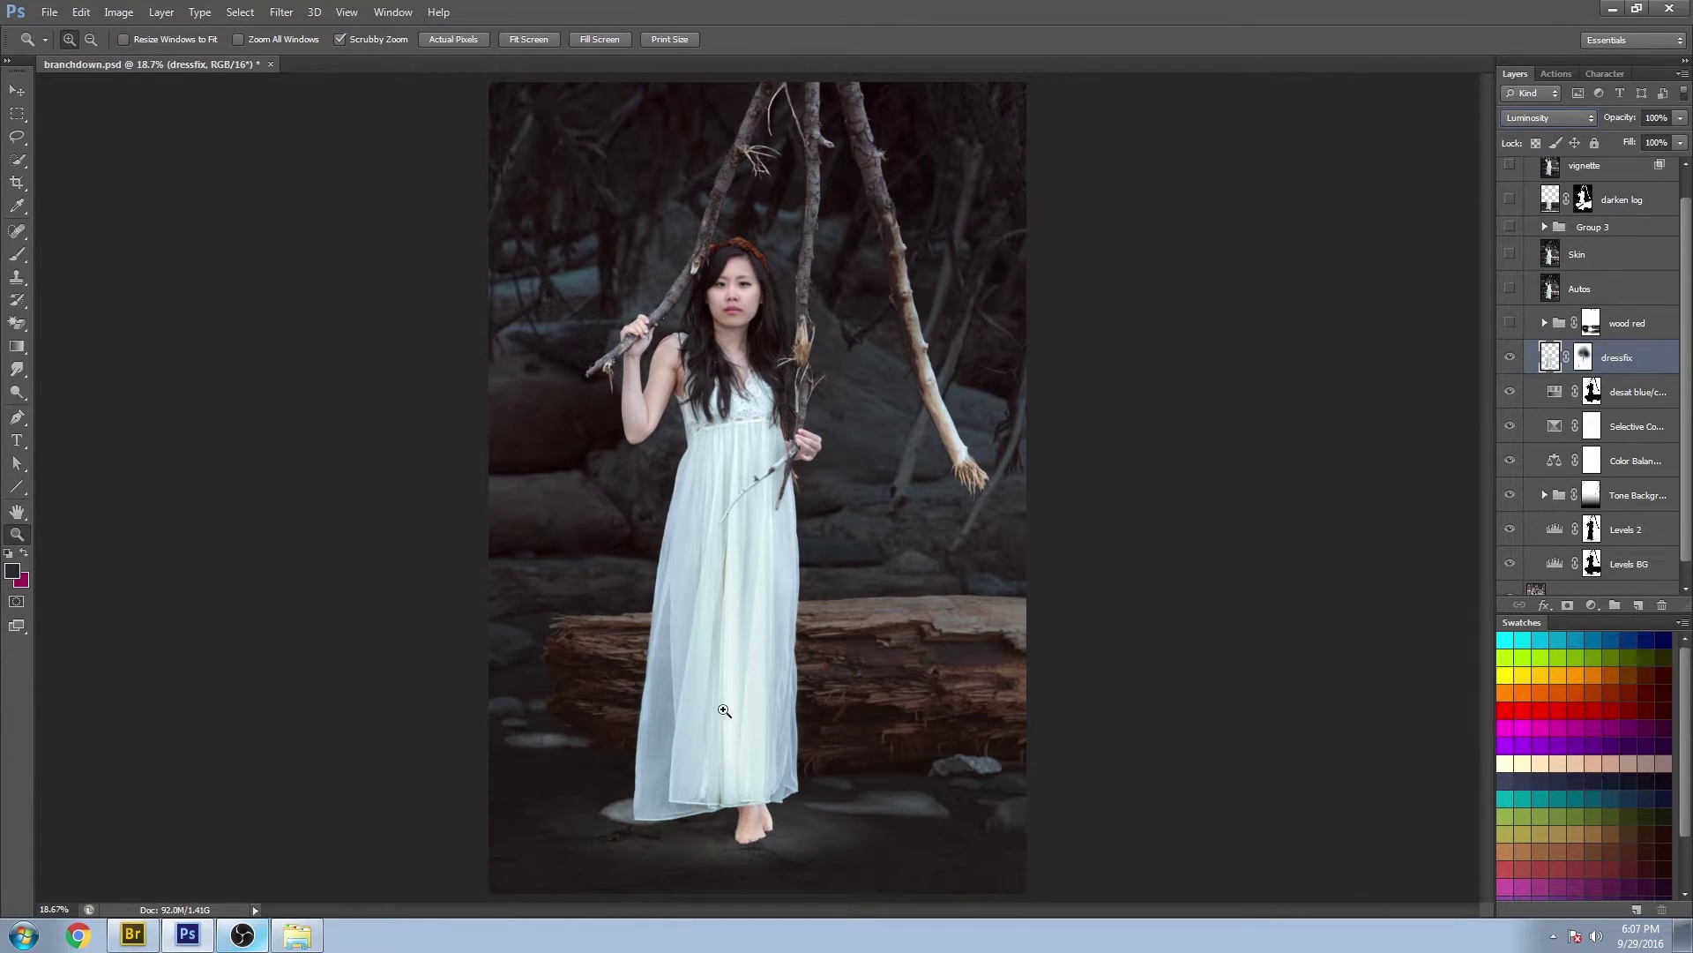
# Expand the wood red group above the dressfix layer and turn on its visibility to apply it to the log.
pyautogui.click(1638, 325)
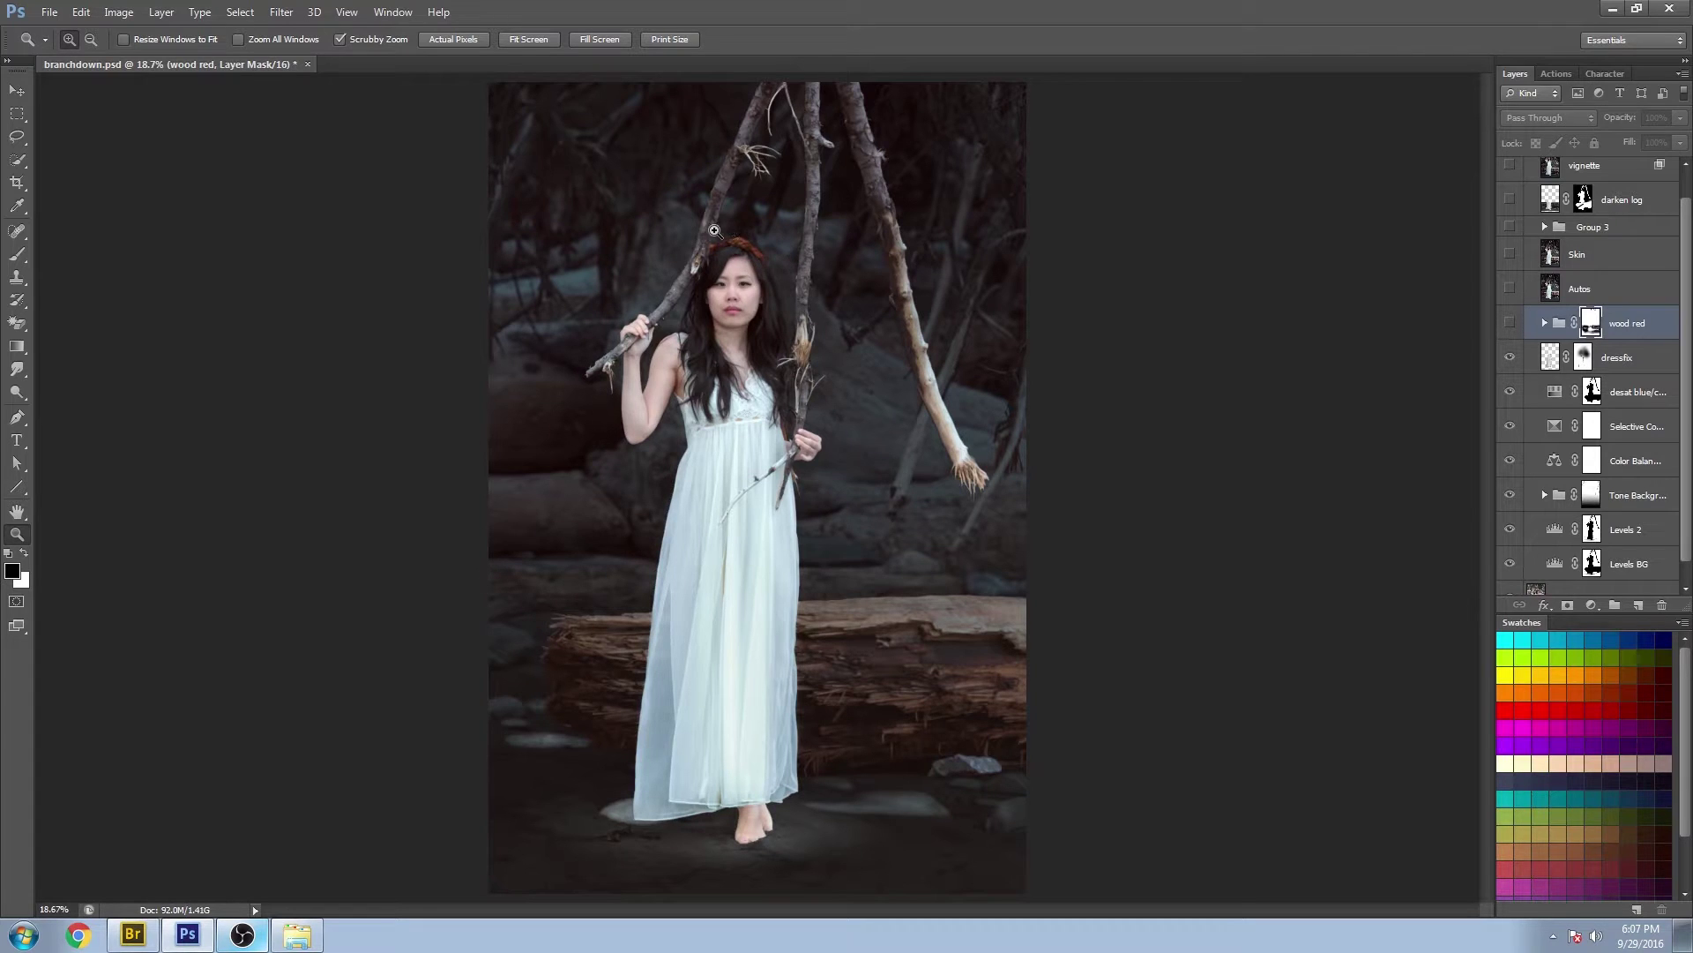
pyautogui.moveTo(726, 241); pyautogui.dragTo(776, 284)
pyautogui.moveTo(843, 372); pyautogui.dragTo(796, 342)
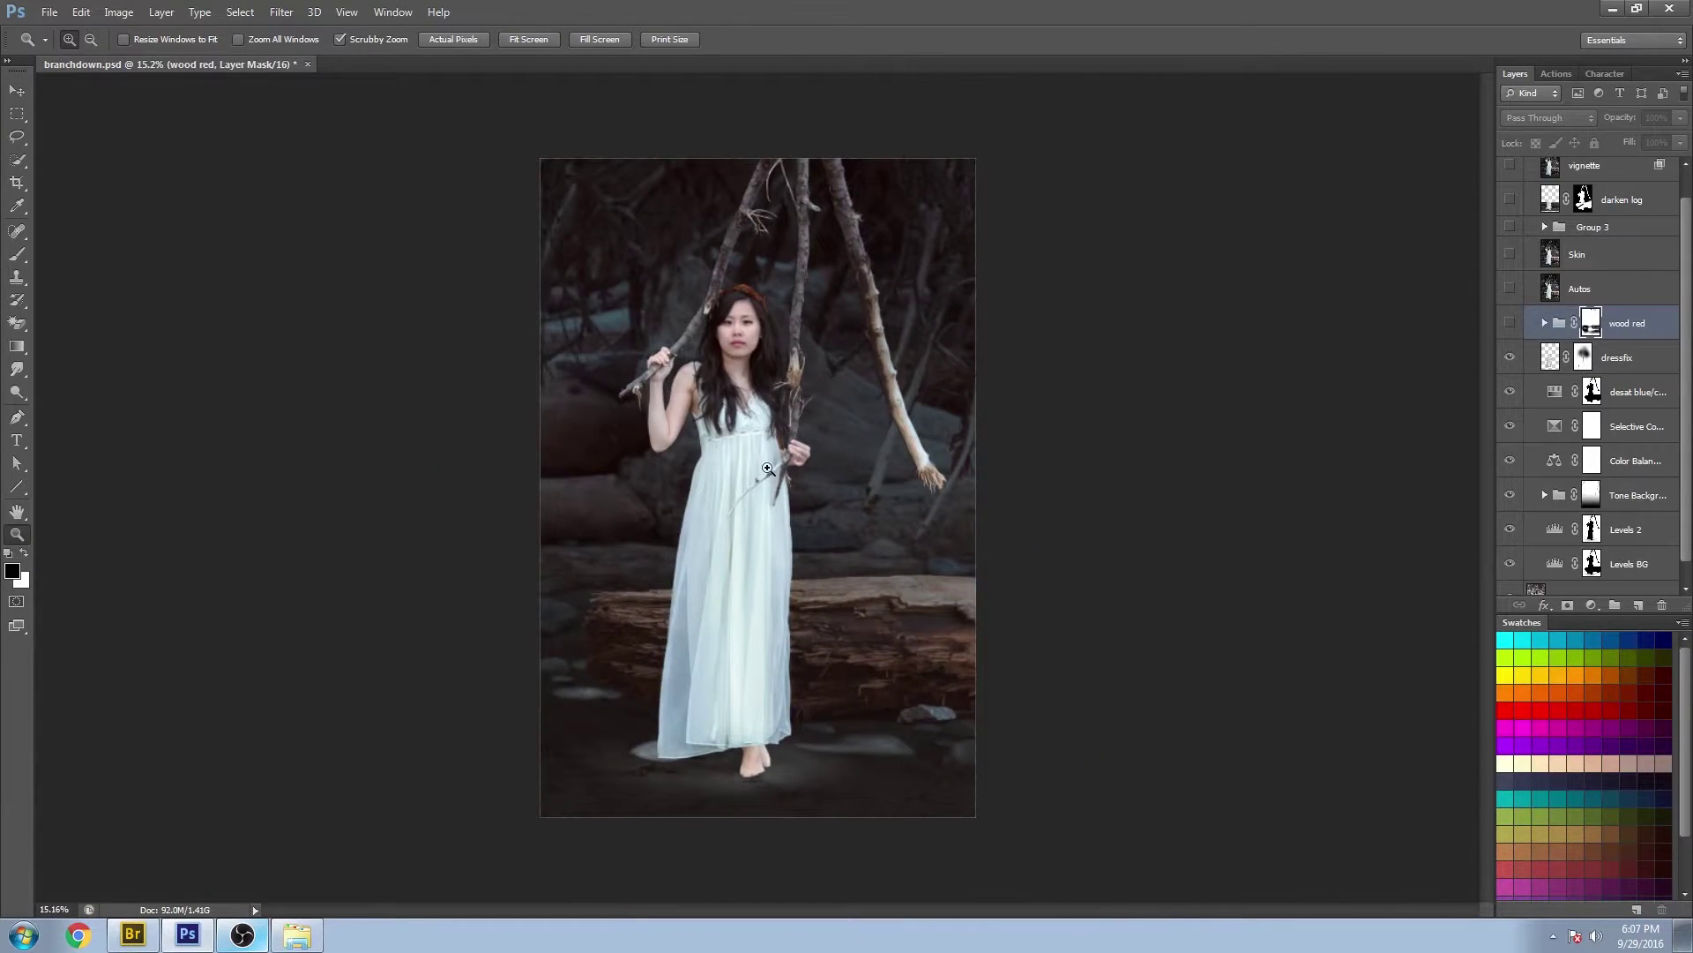
pyautogui.moveTo(761, 481); pyautogui.dragTo(821, 448)
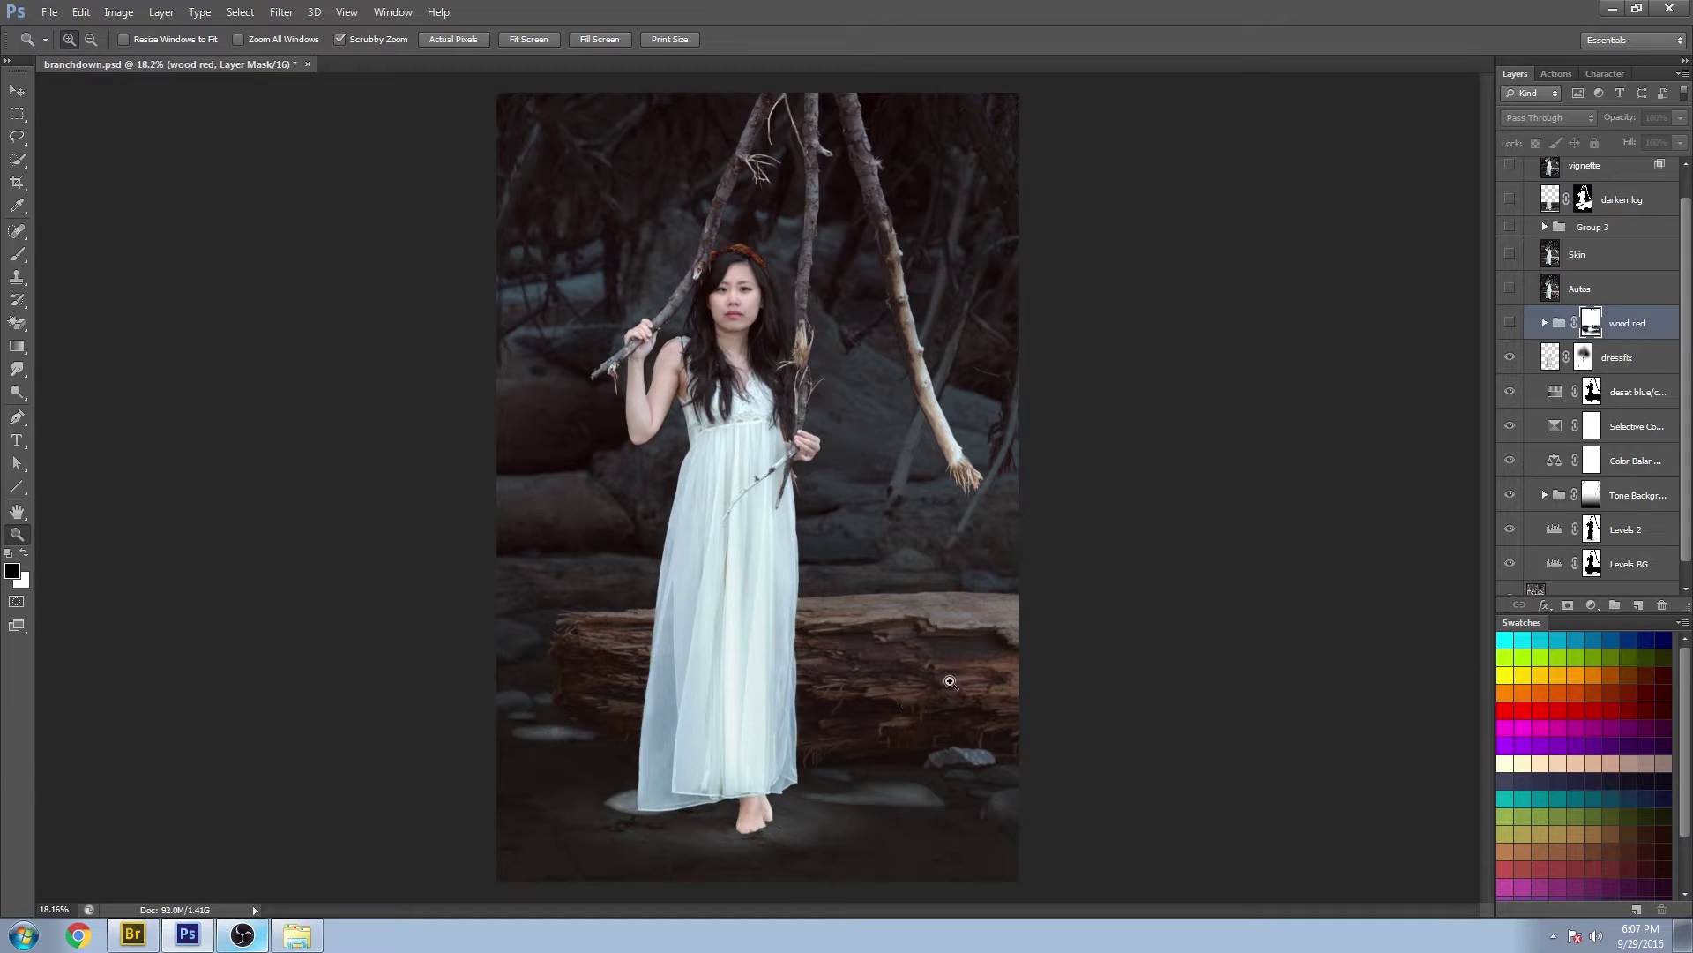
pyautogui.click(1545, 323)
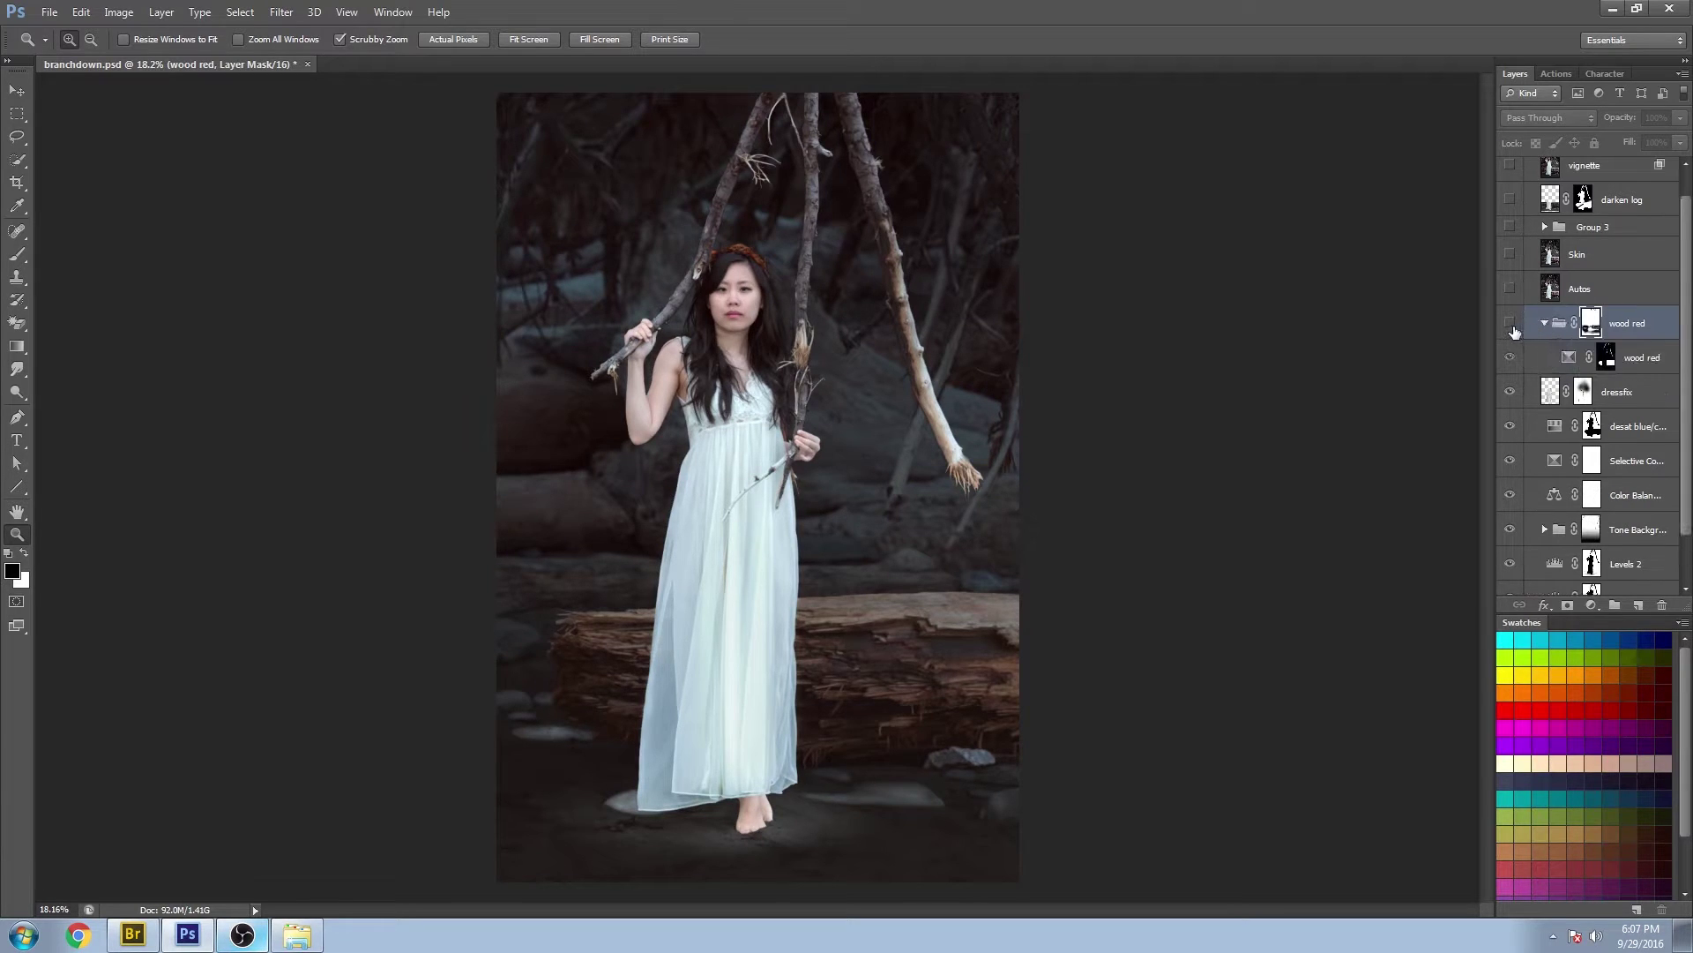
pyautogui.click(1512, 325)
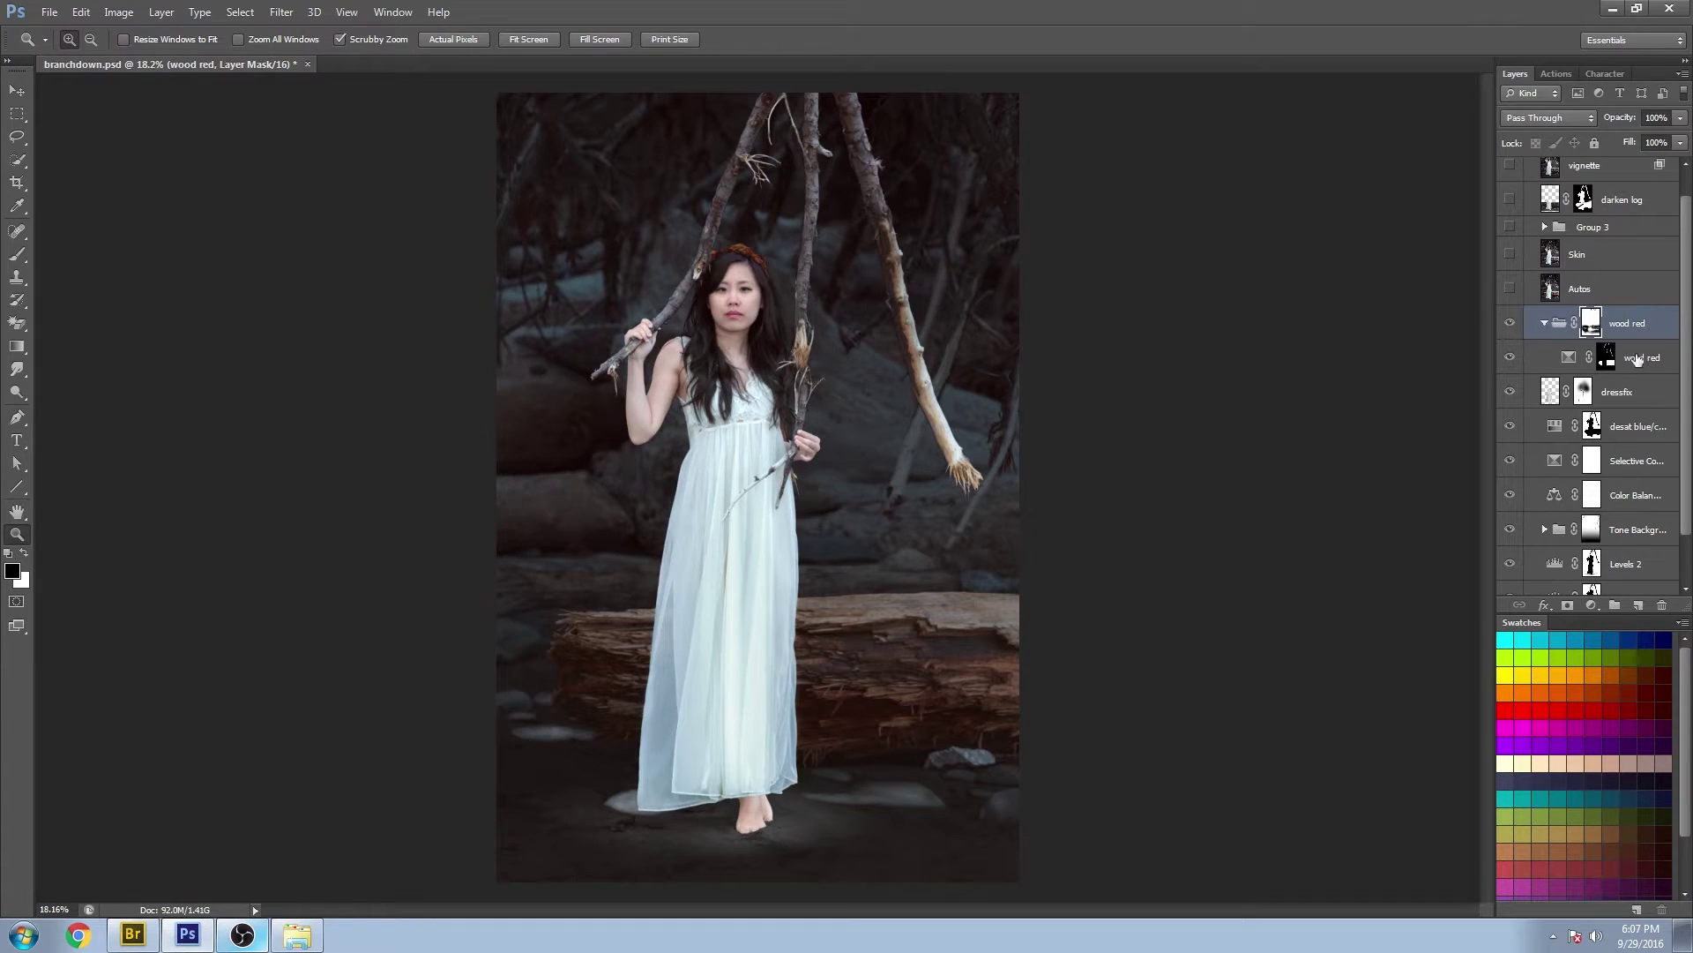
# Inspect the Reds values of the wood red Selective Color adjustment, then close its settings and collapse the group.
pyautogui.doubleClick(1575, 357)
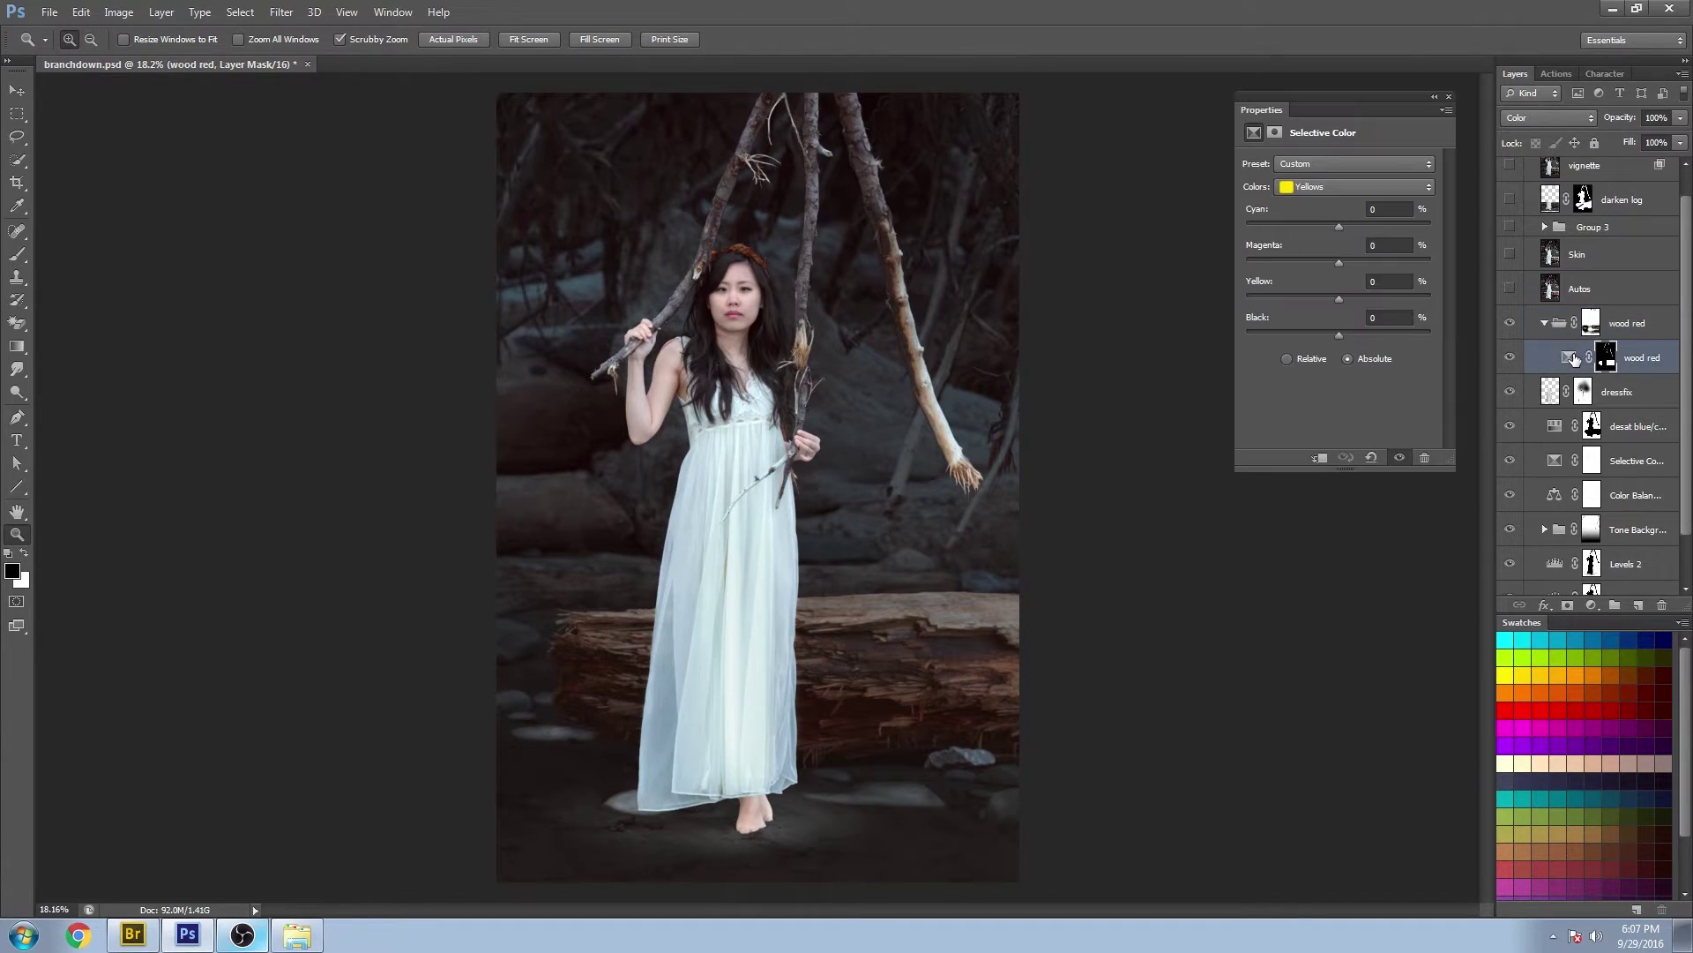
pyautogui.click(1364, 187)
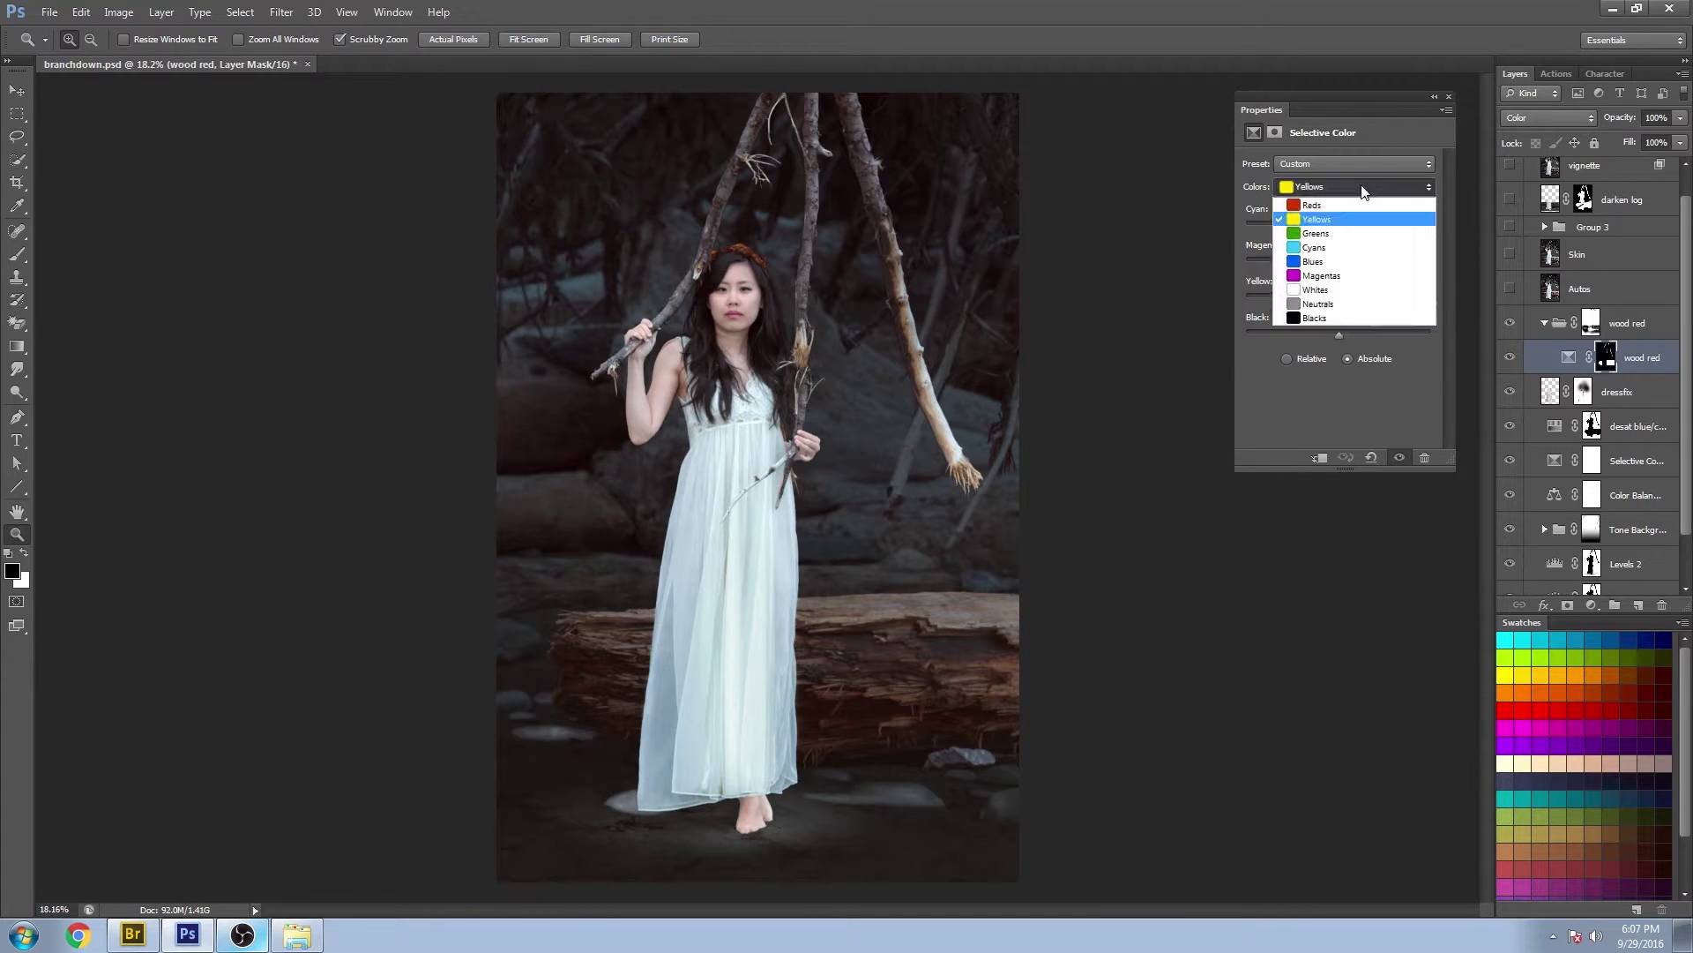
pyautogui.click(1353, 203)
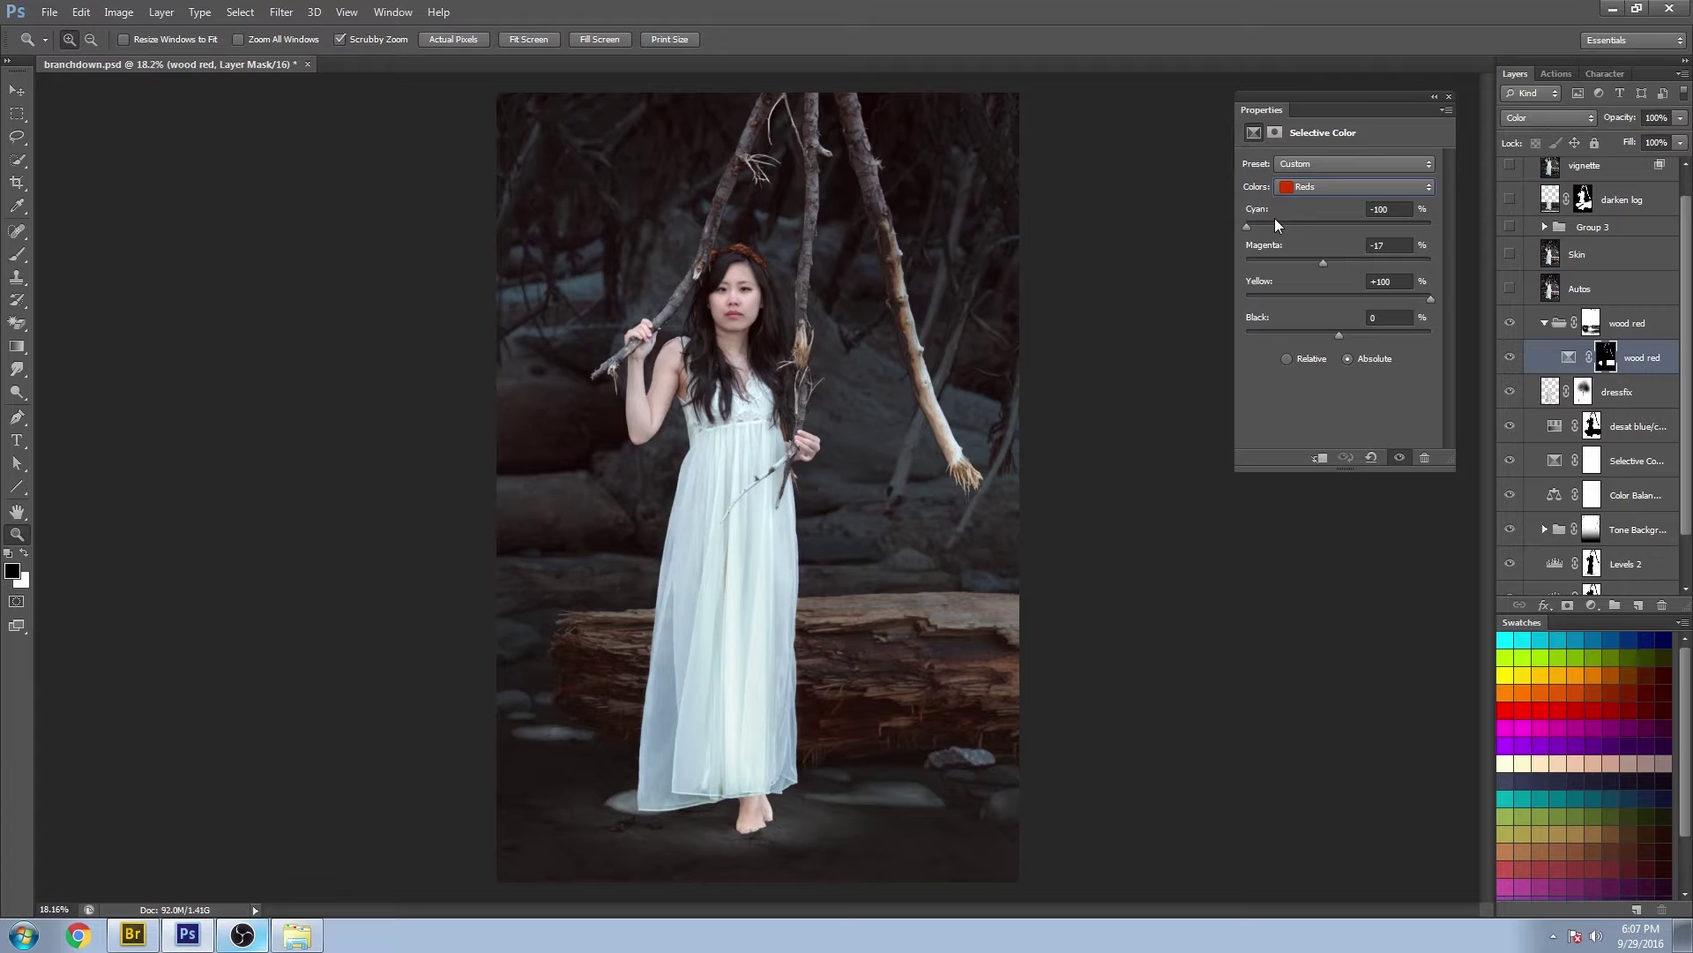
pyautogui.click(1448, 98)
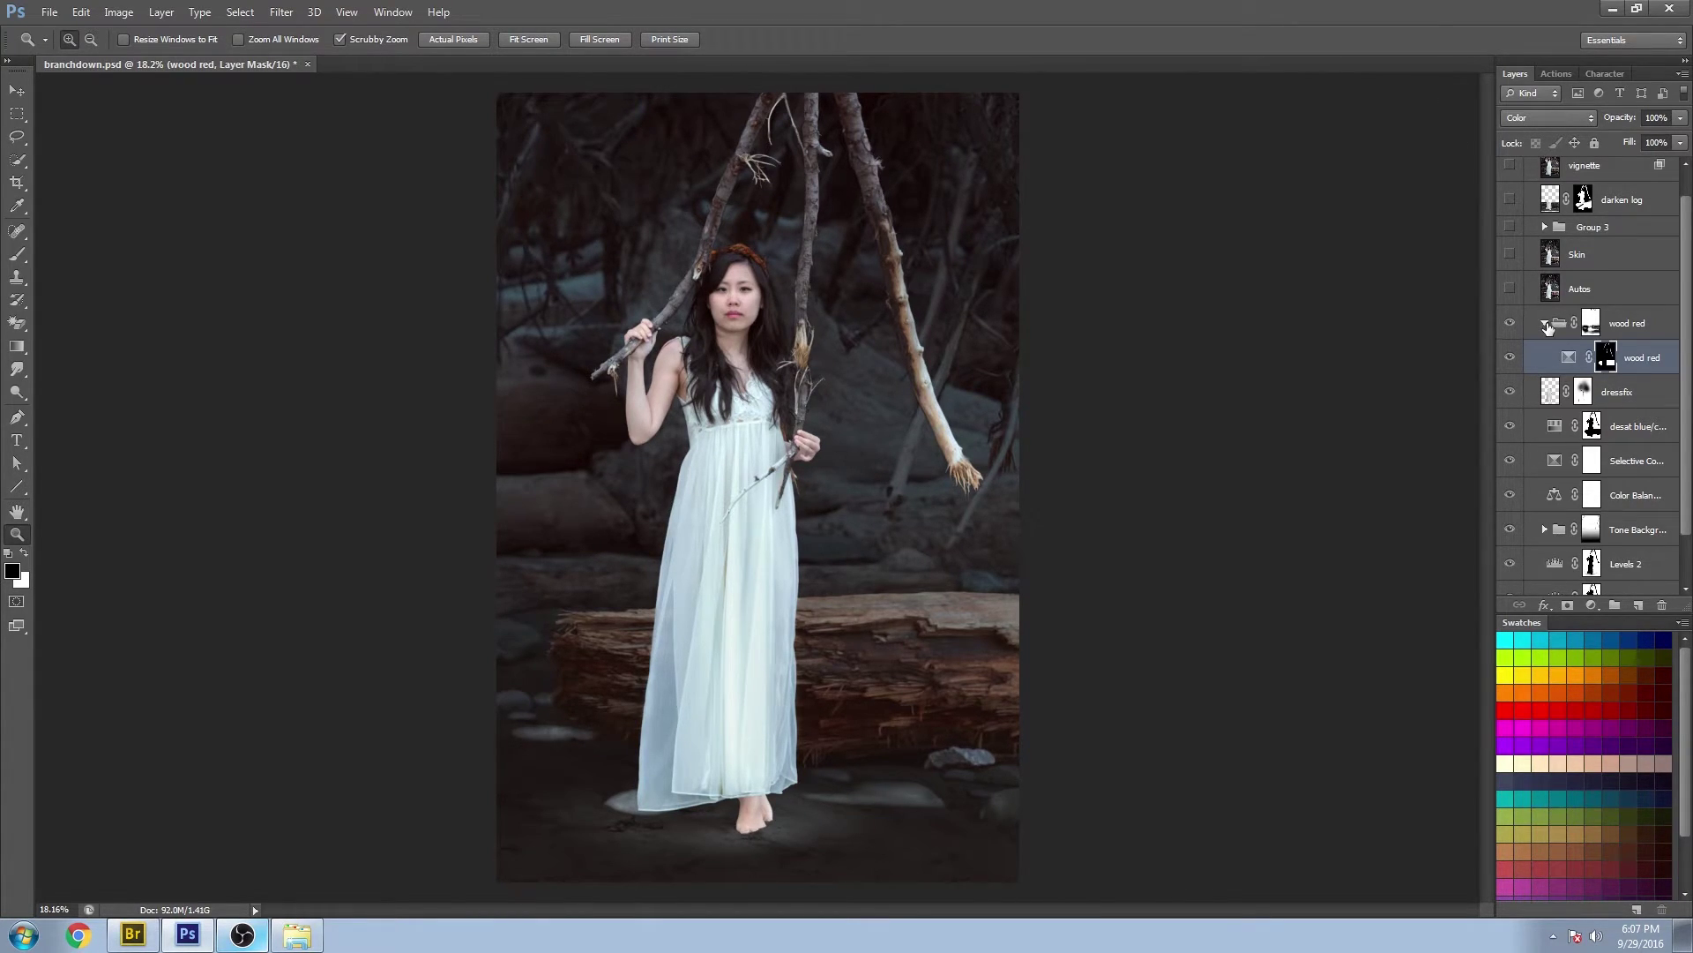
pyautogui.click(1546, 325)
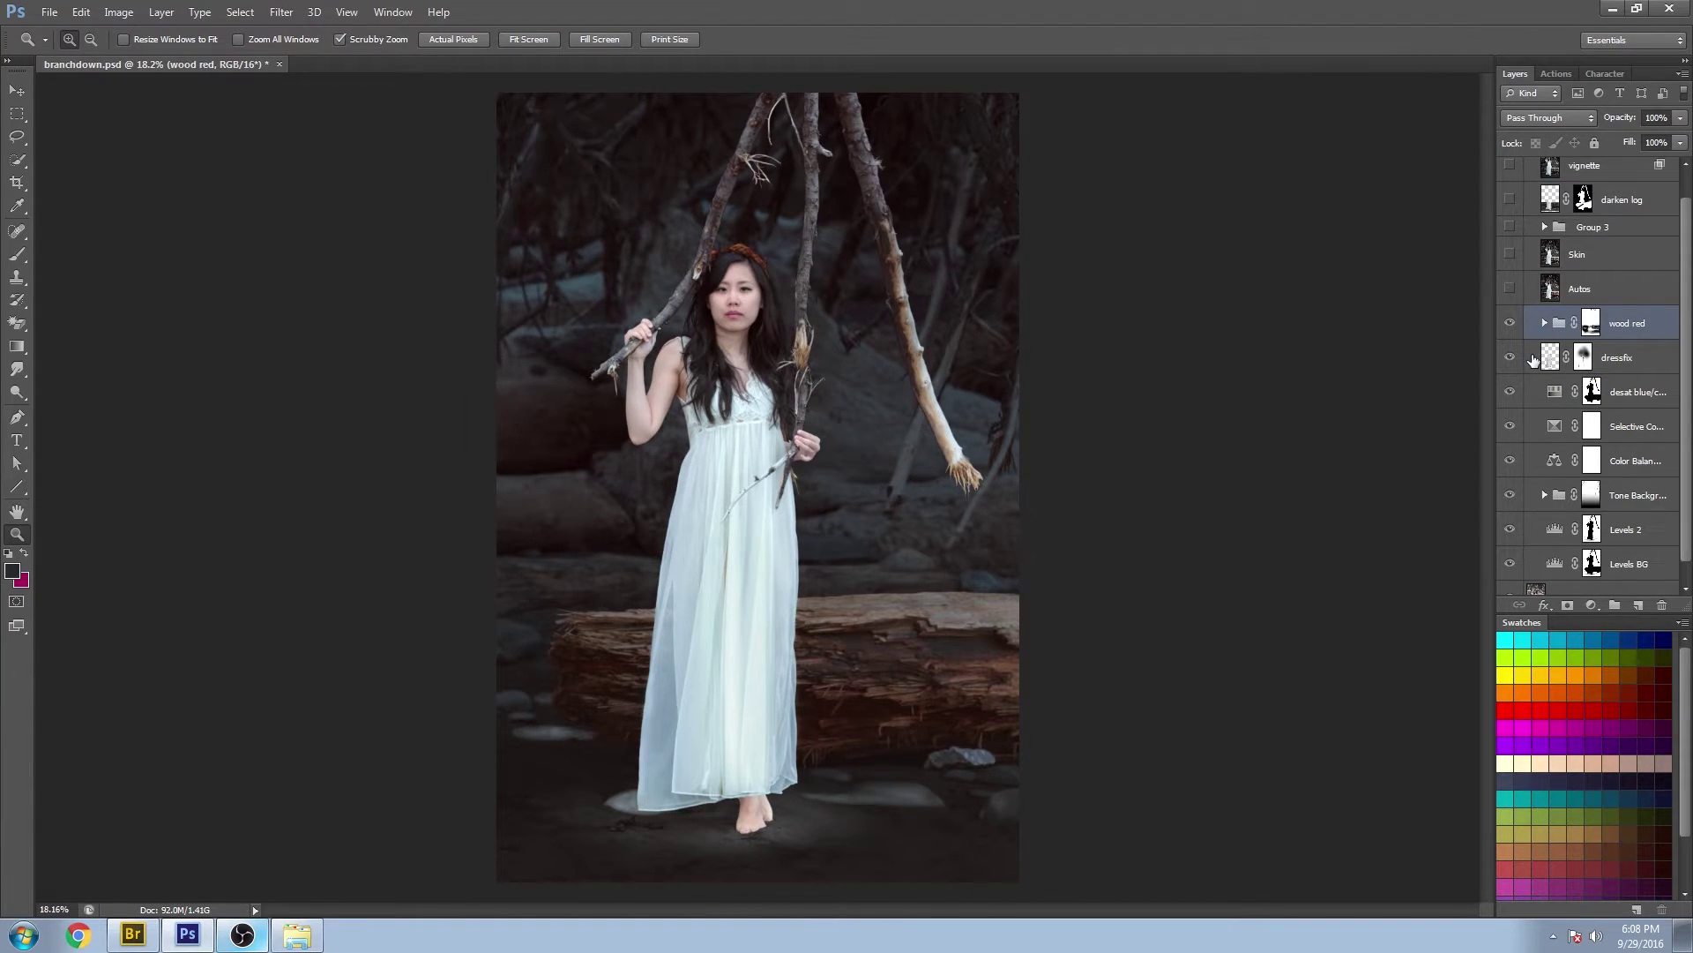
# Load the Levels BG layer mask as a selection, then clear the selection.
pyautogui.click(1593, 565)
pyautogui.click(1593, 531)
pyautogui.click(1593, 564)
pyautogui.click(1593, 531)
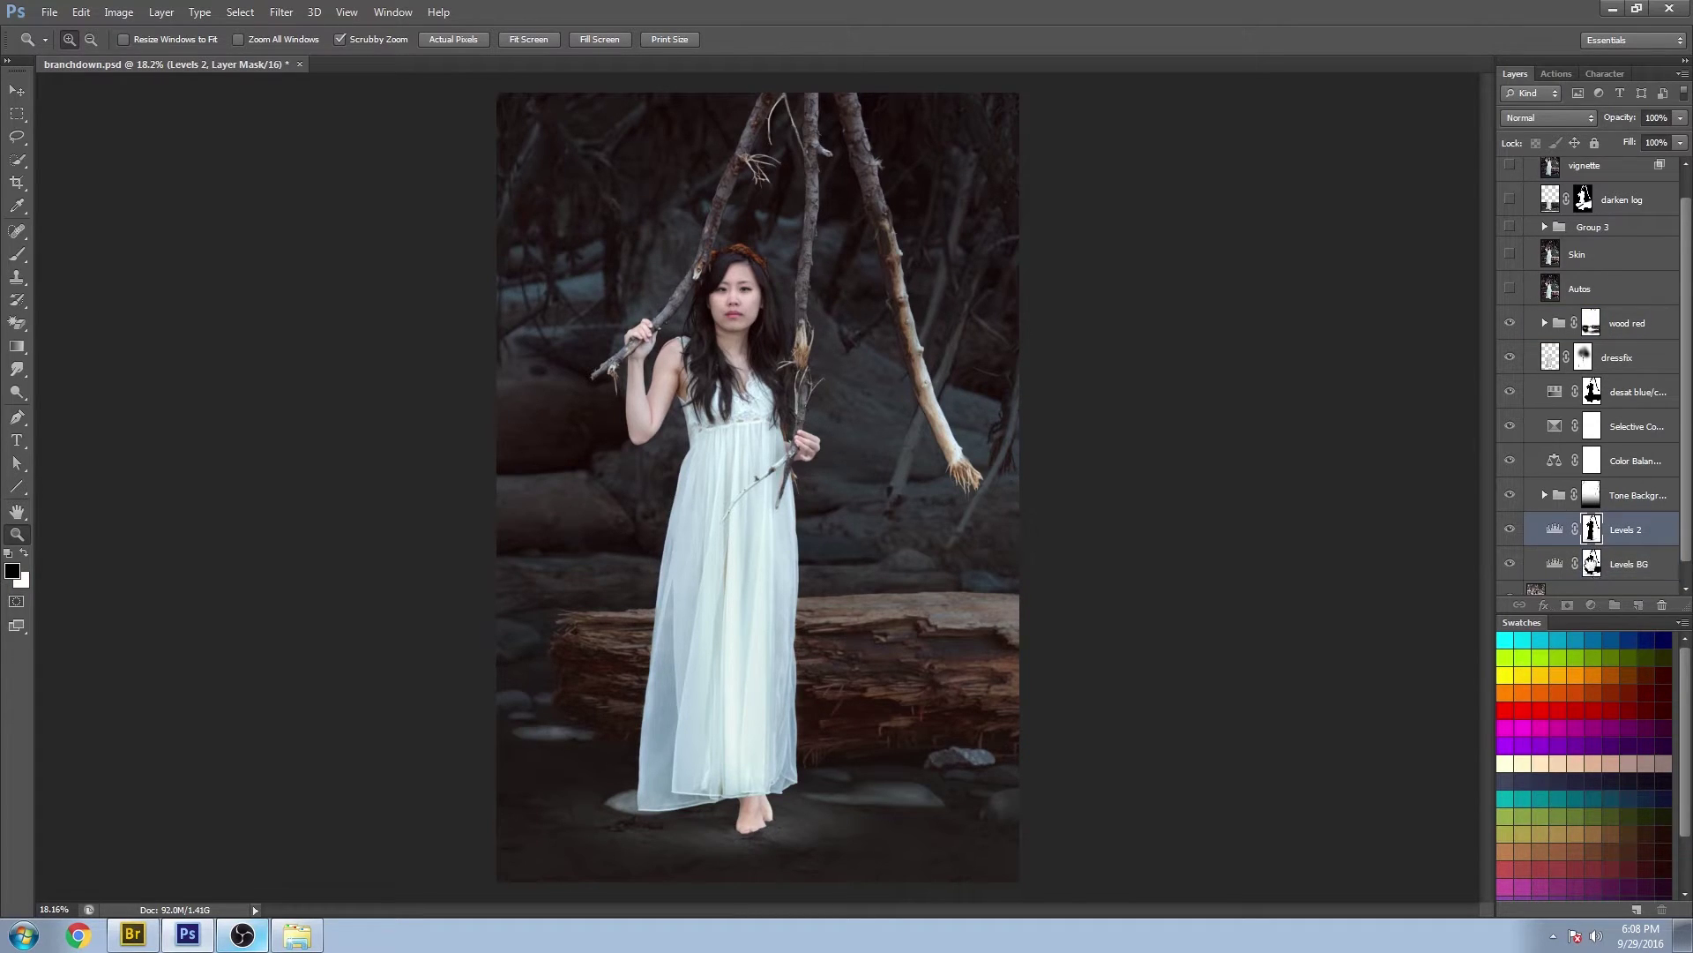
pyautogui.click(1593, 564)
pyautogui.keyDown('ctrl'); pyautogui.click(1593, 565); pyautogui.keyUp('ctrl')
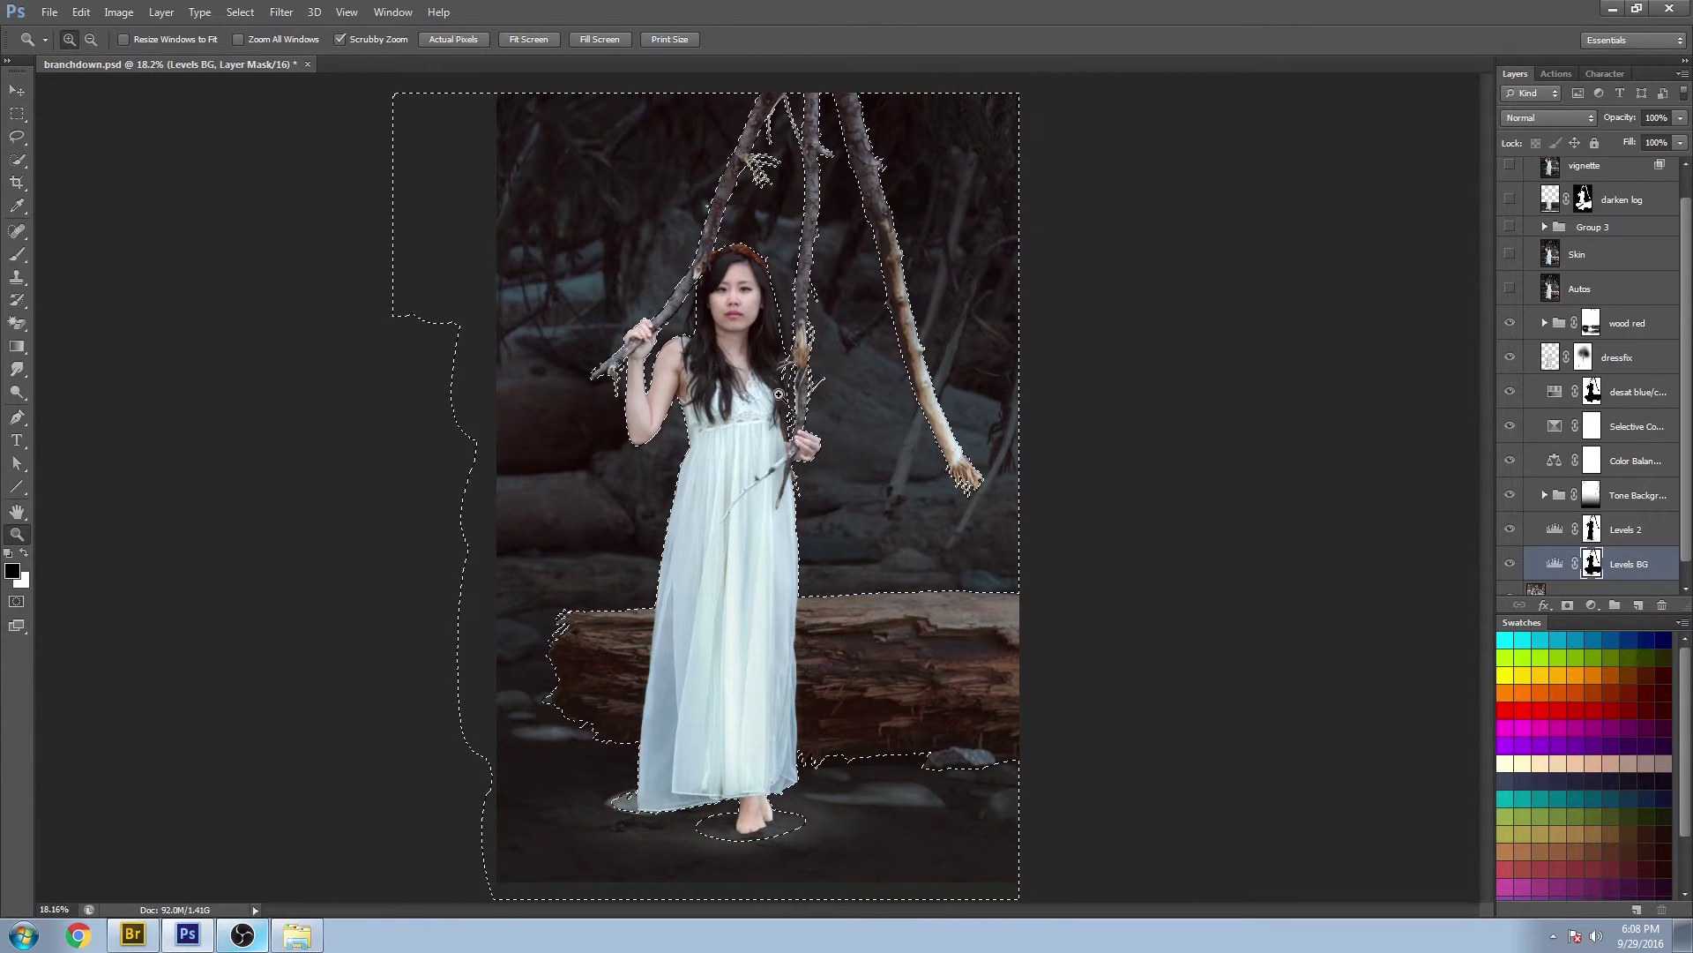
pyautogui.hotkey('ctrl', 'd')
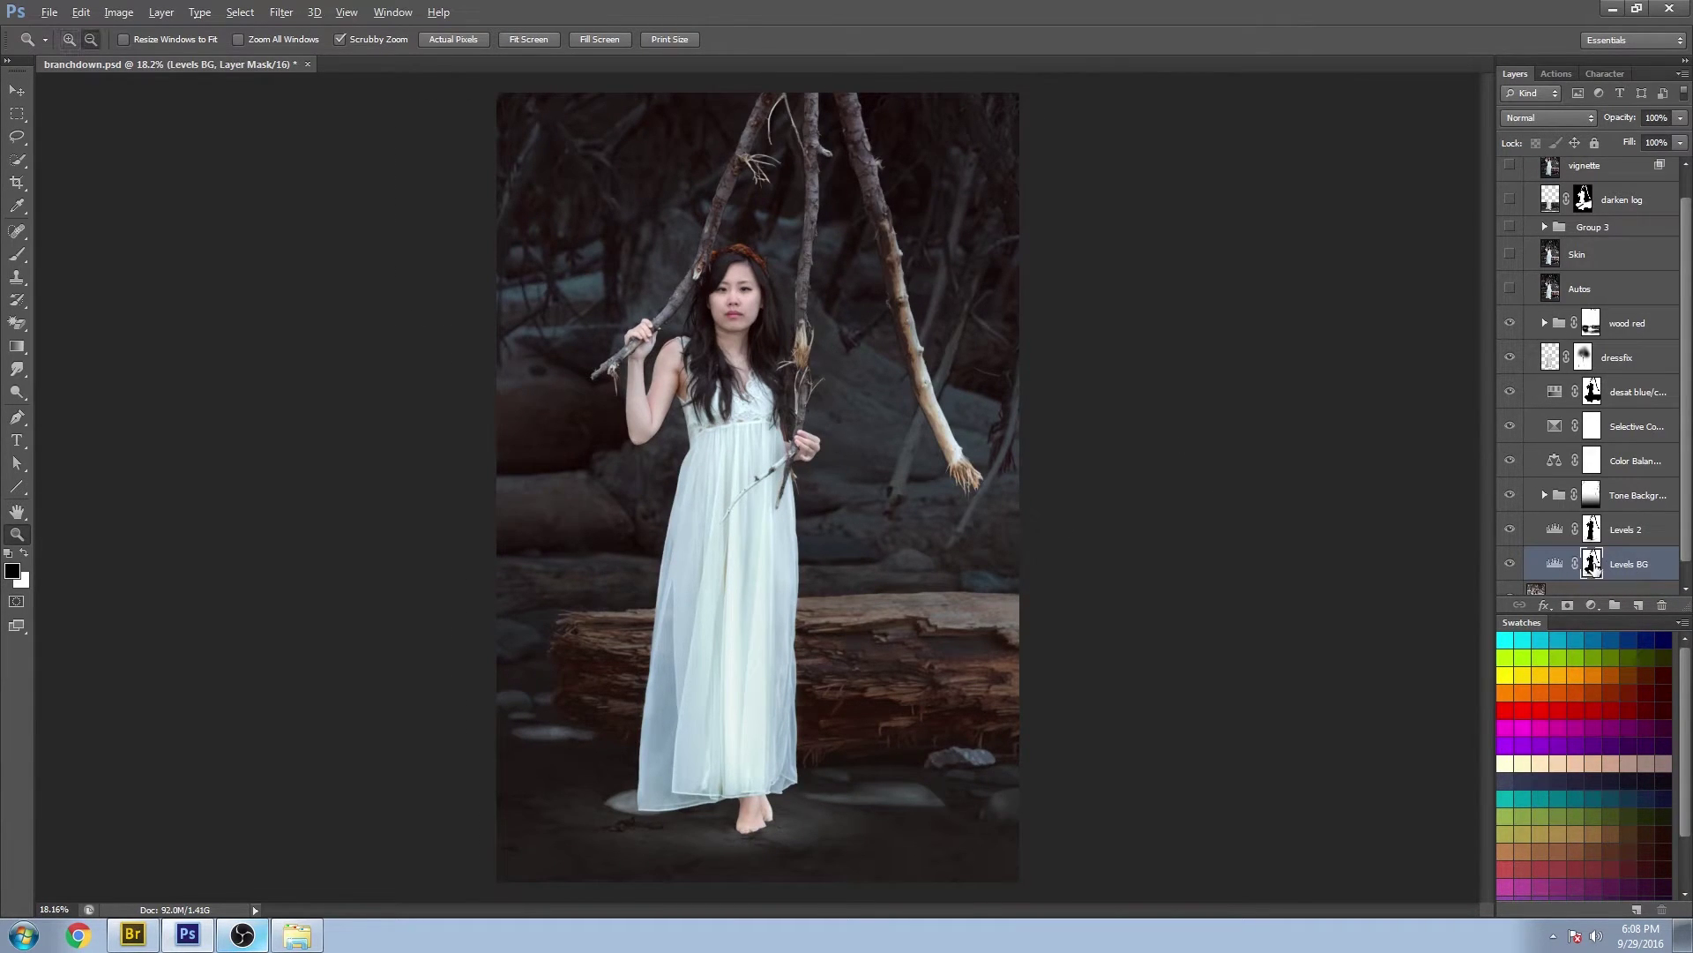
# View the Levels BG layer mask on its own, switching between the mask and the photo to examine the masked areas.
pyautogui.keyDown('alt'); pyautogui.click(1592, 562); pyautogui.keyUp('alt')
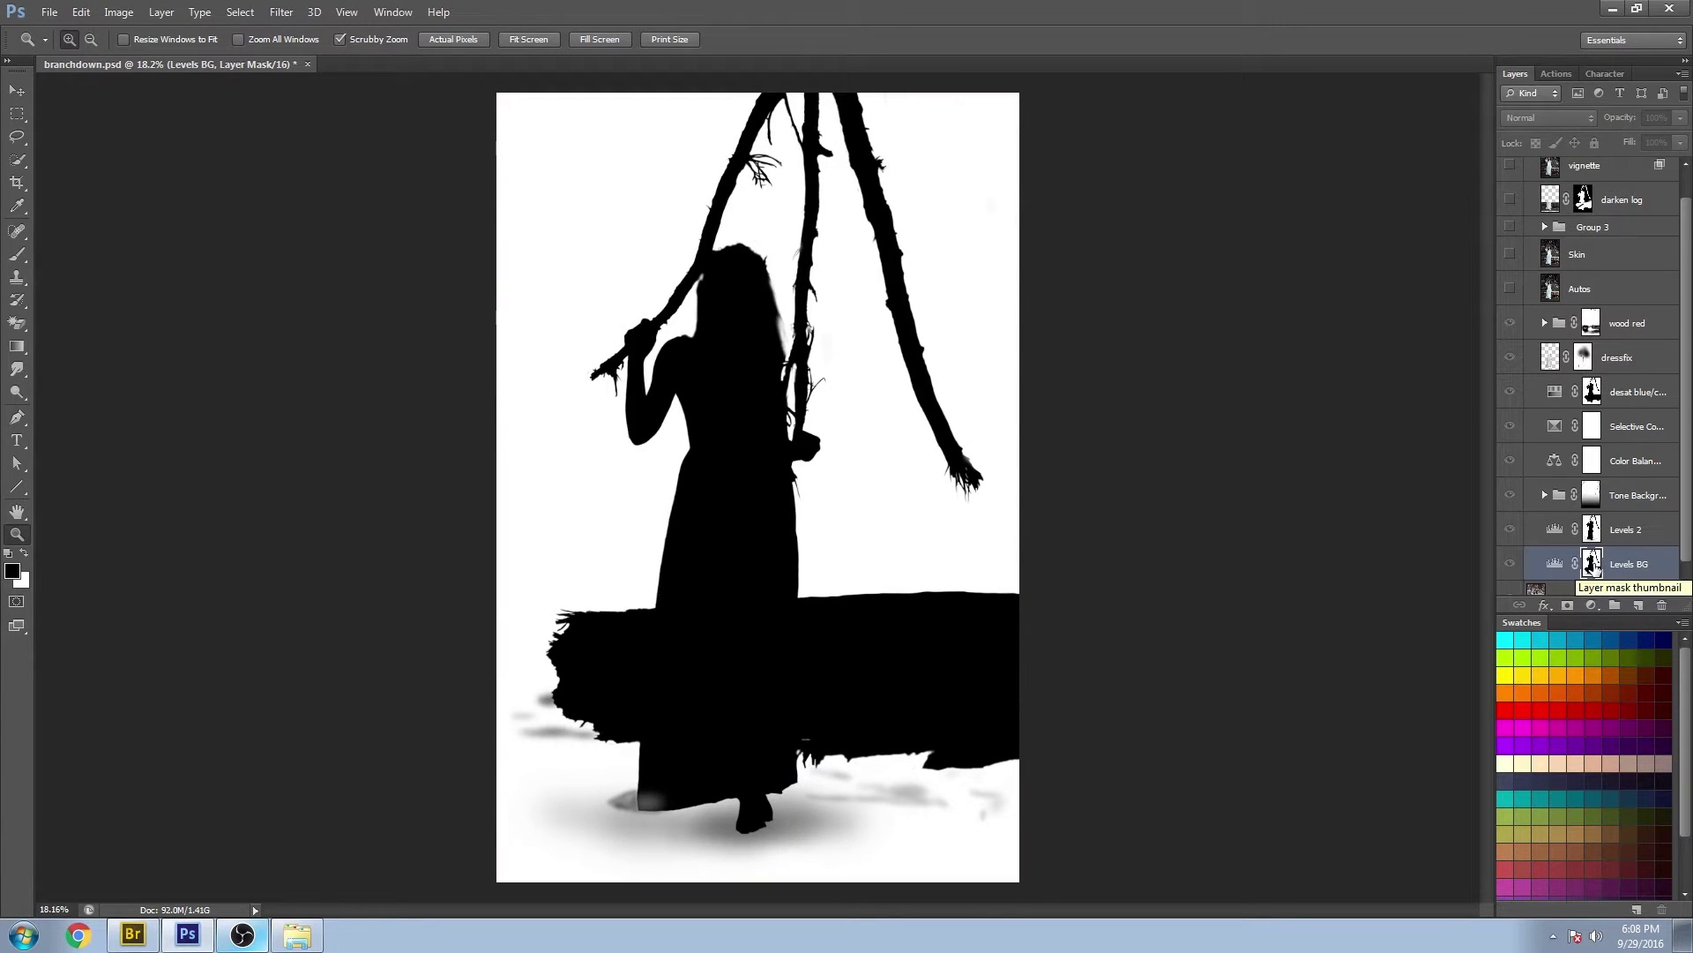
pyautogui.keyDown('alt'); pyautogui.click(1593, 564); pyautogui.keyUp('alt')
pyautogui.keyDown('alt'); pyautogui.click(1593, 564); pyautogui.keyUp('alt')
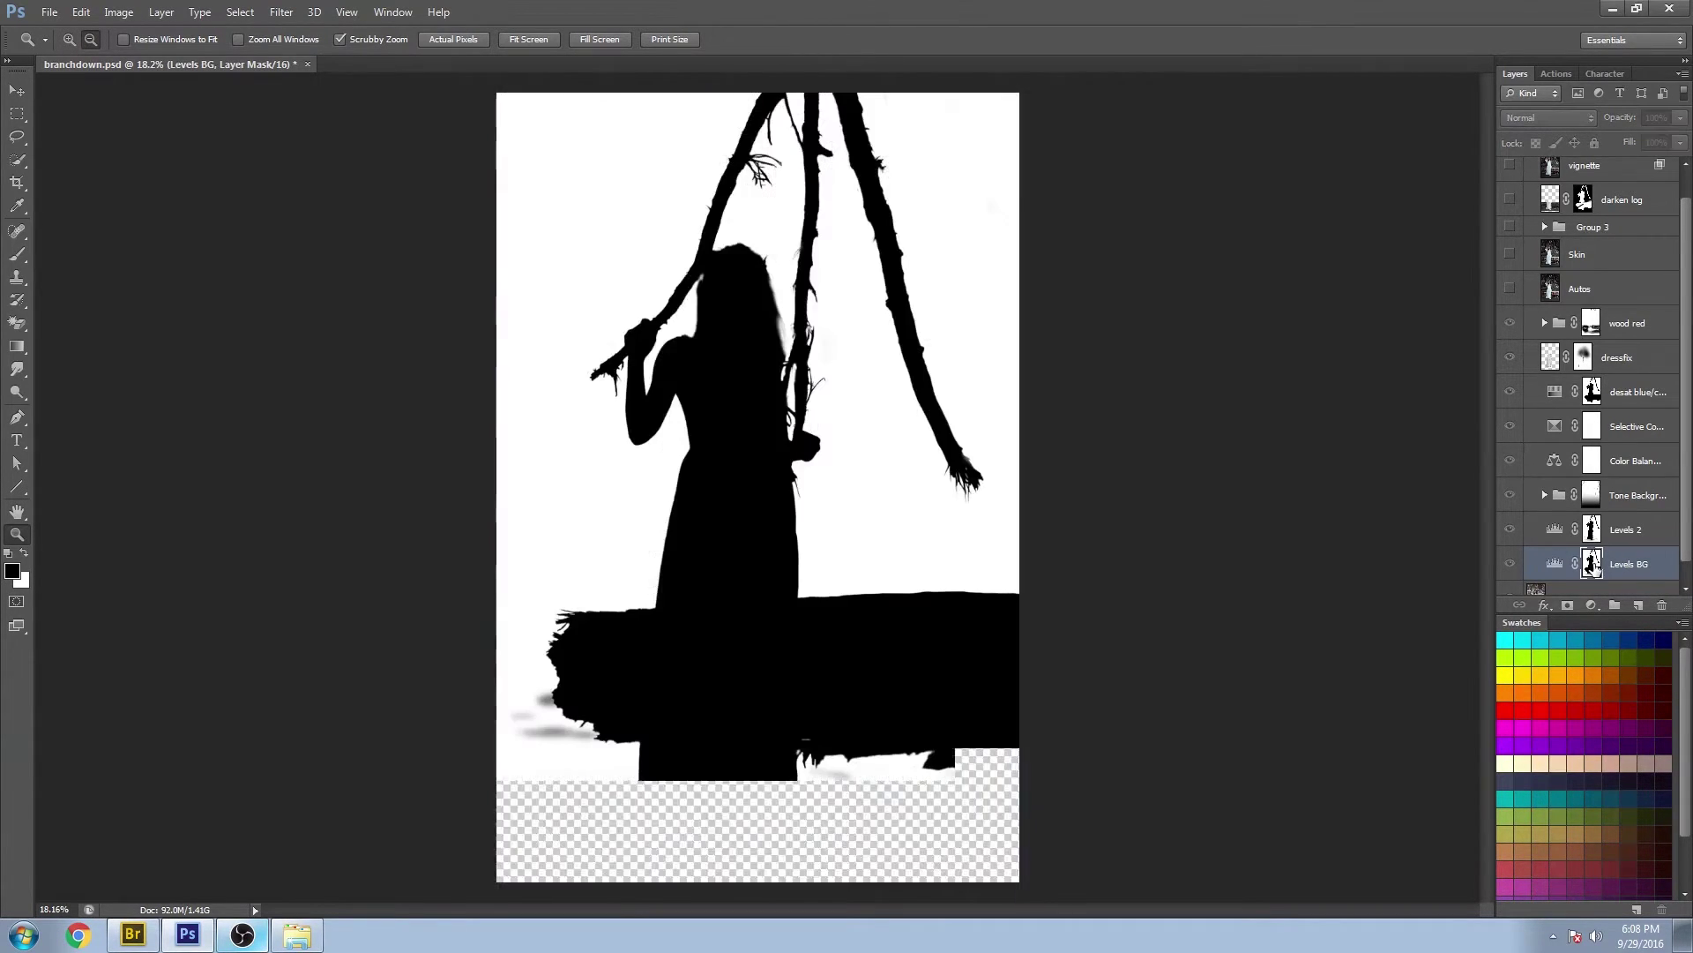
pyautogui.keyDown('alt'); pyautogui.click(1593, 565); pyautogui.keyUp('alt')
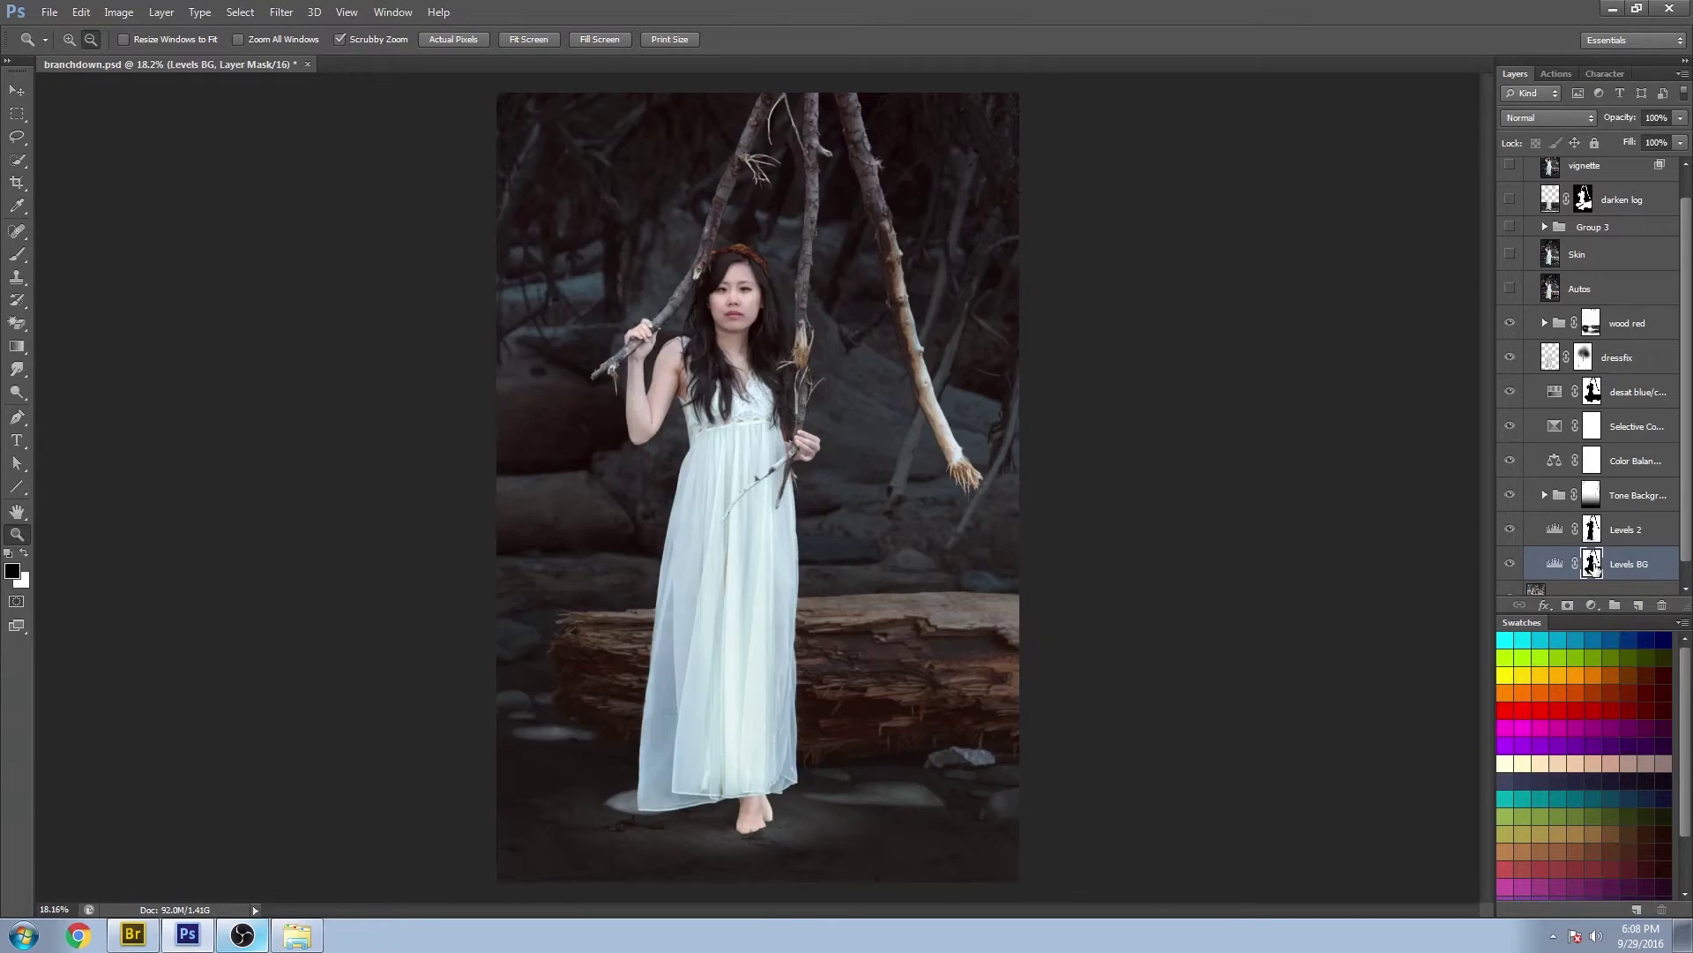
pyautogui.keyDown('alt'); pyautogui.click(1593, 564); pyautogui.keyUp('alt')
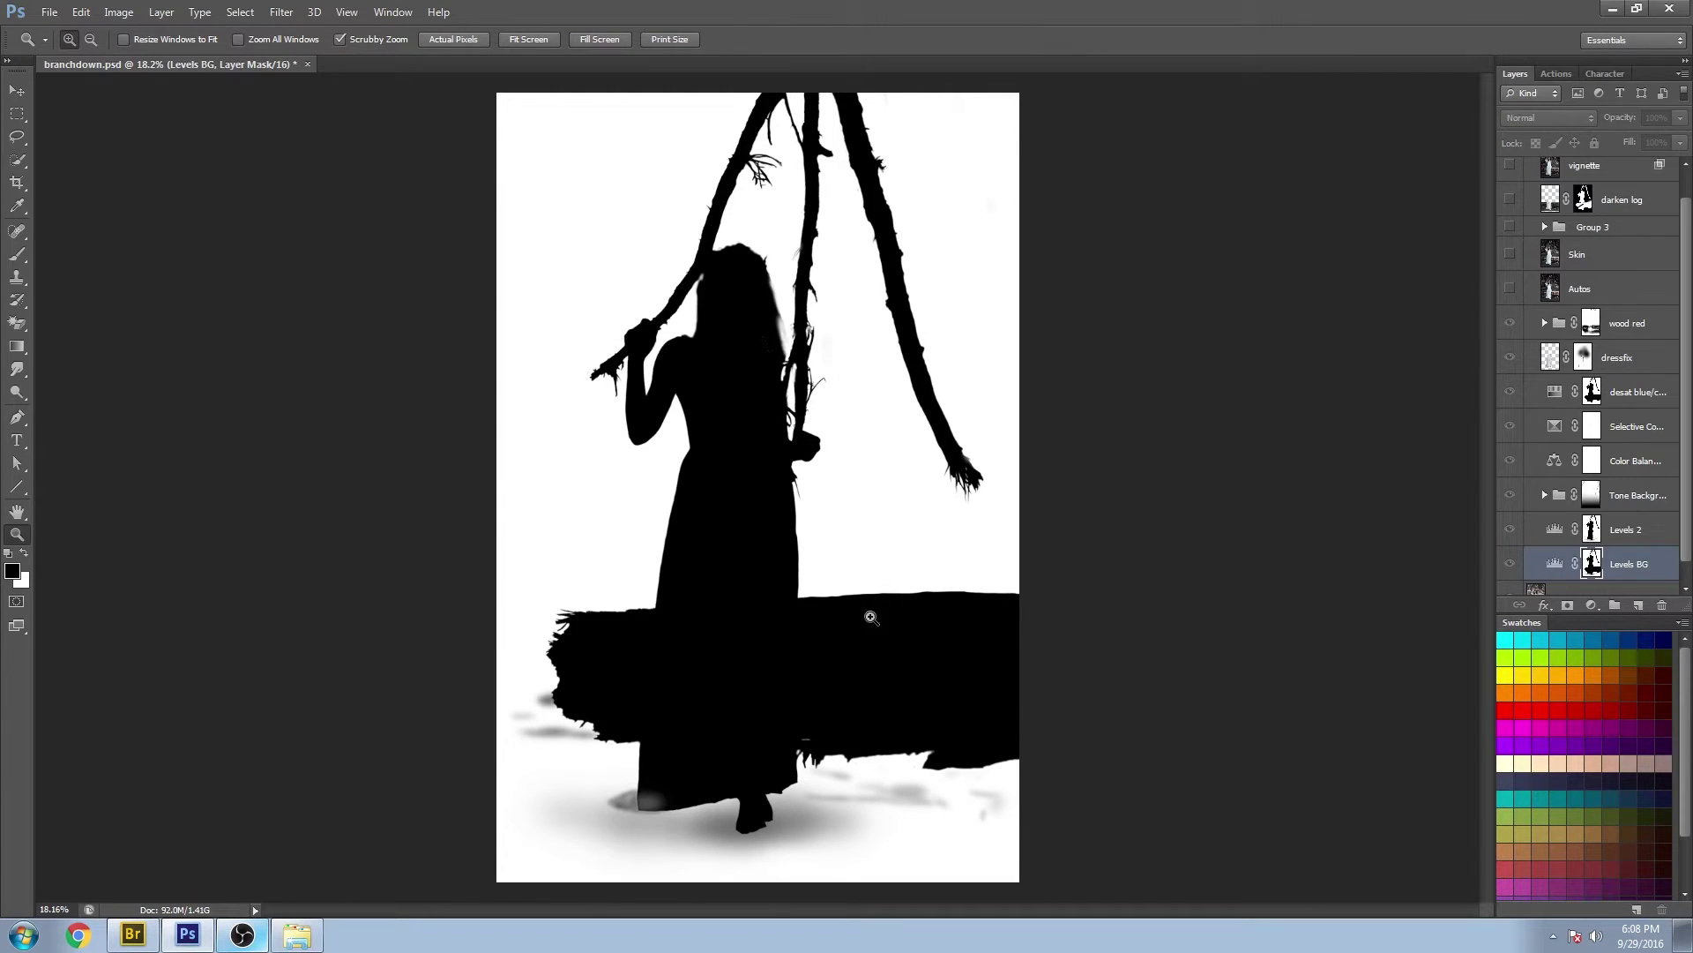
pyautogui.keyDown('alt'); pyautogui.click(1592, 566); pyautogui.keyUp('alt')
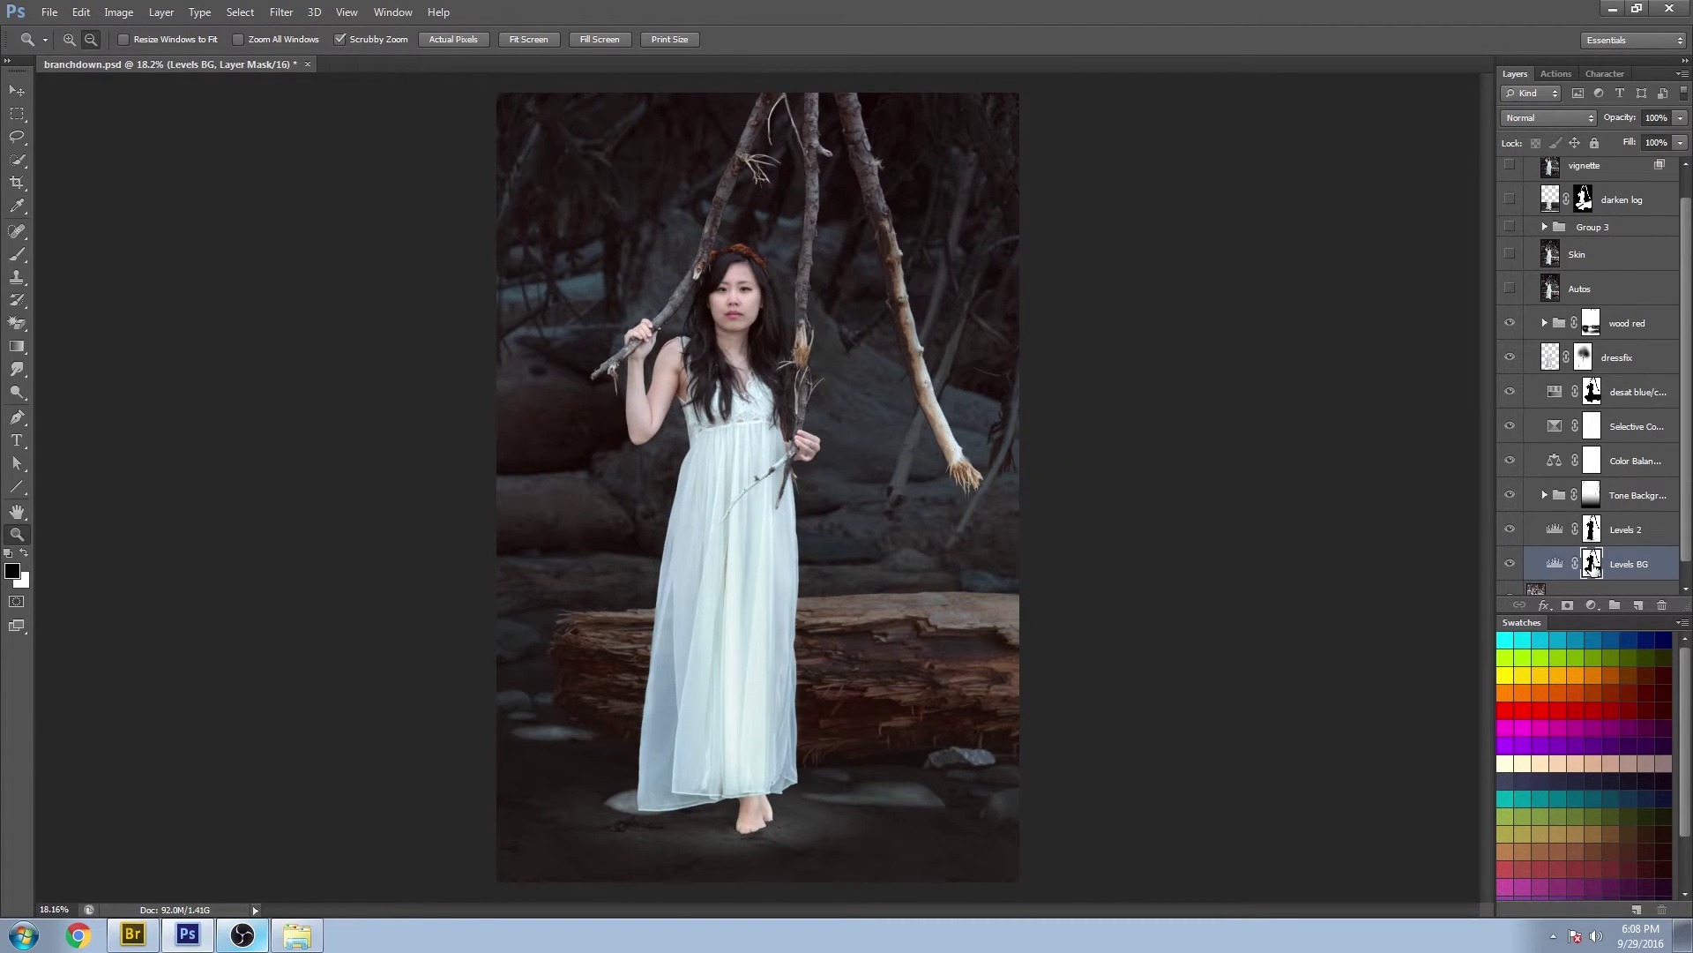
pyautogui.keyDown('alt'); pyautogui.click(1601, 569); pyautogui.keyUp('alt')
# View the Levels 2 and darken log masks on their own, then return to the normal image.
pyautogui.click(1592, 529)
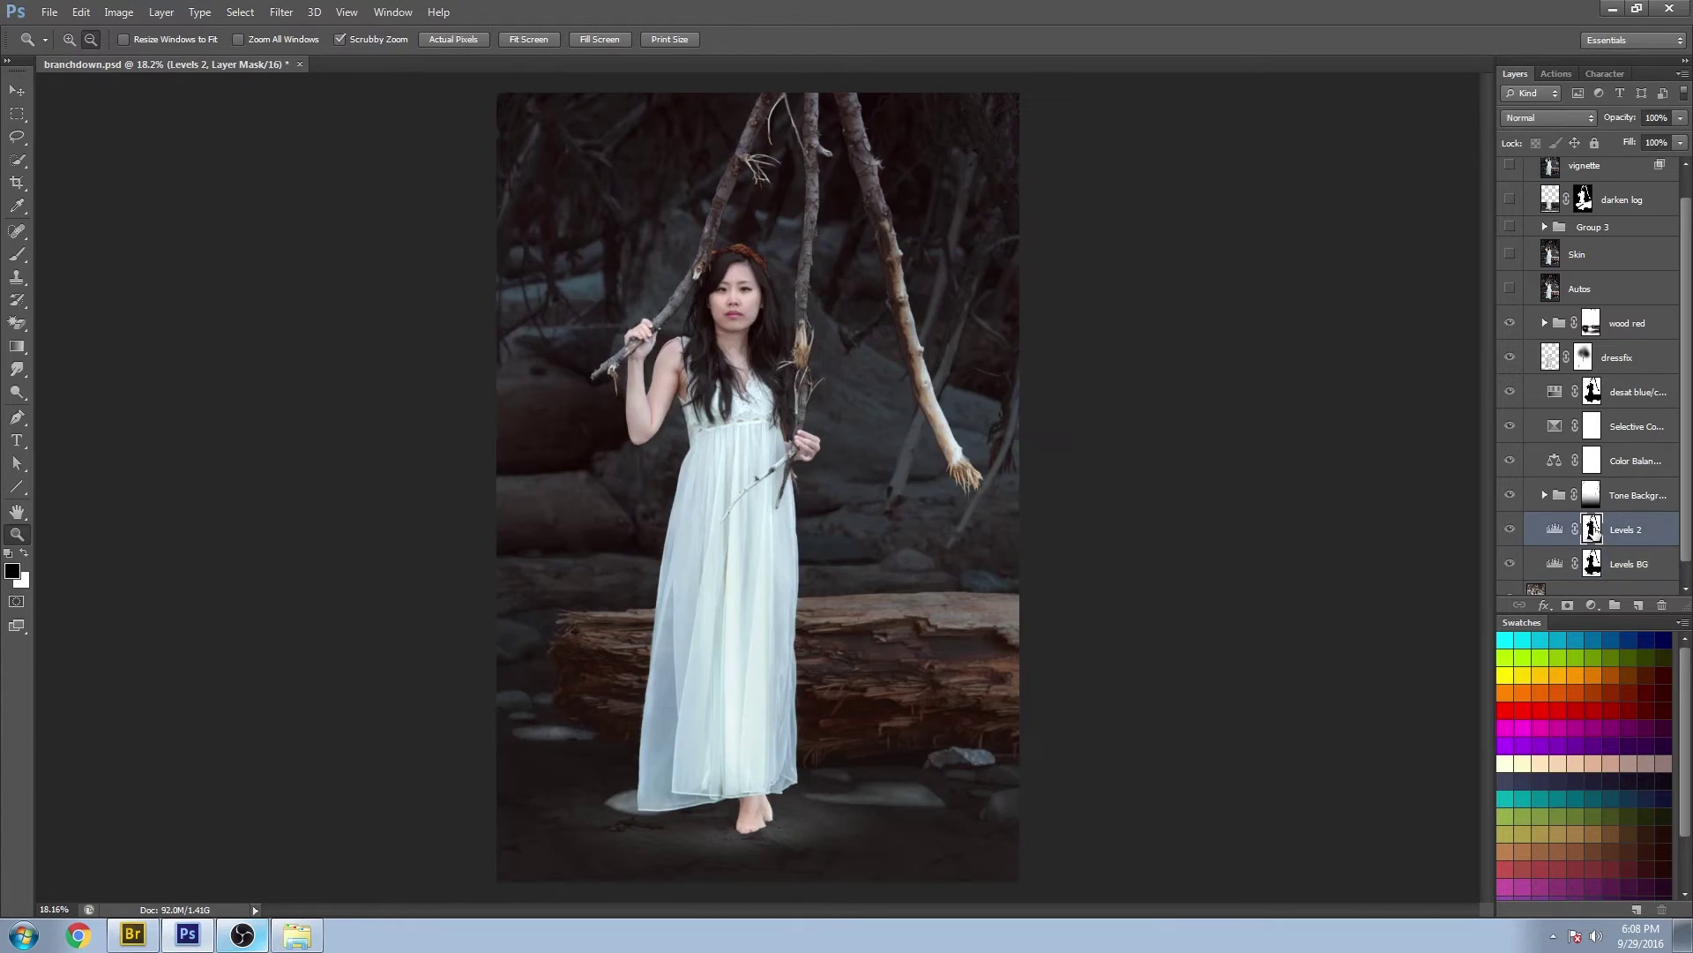
pyautogui.keyDown('alt'); pyautogui.click(1592, 529); pyautogui.keyUp('alt')
pyautogui.keyDown('alt'); pyautogui.click(1592, 529); pyautogui.keyUp('alt')
pyautogui.keyDown('alt'); pyautogui.click(1584, 199); pyautogui.keyUp('alt')
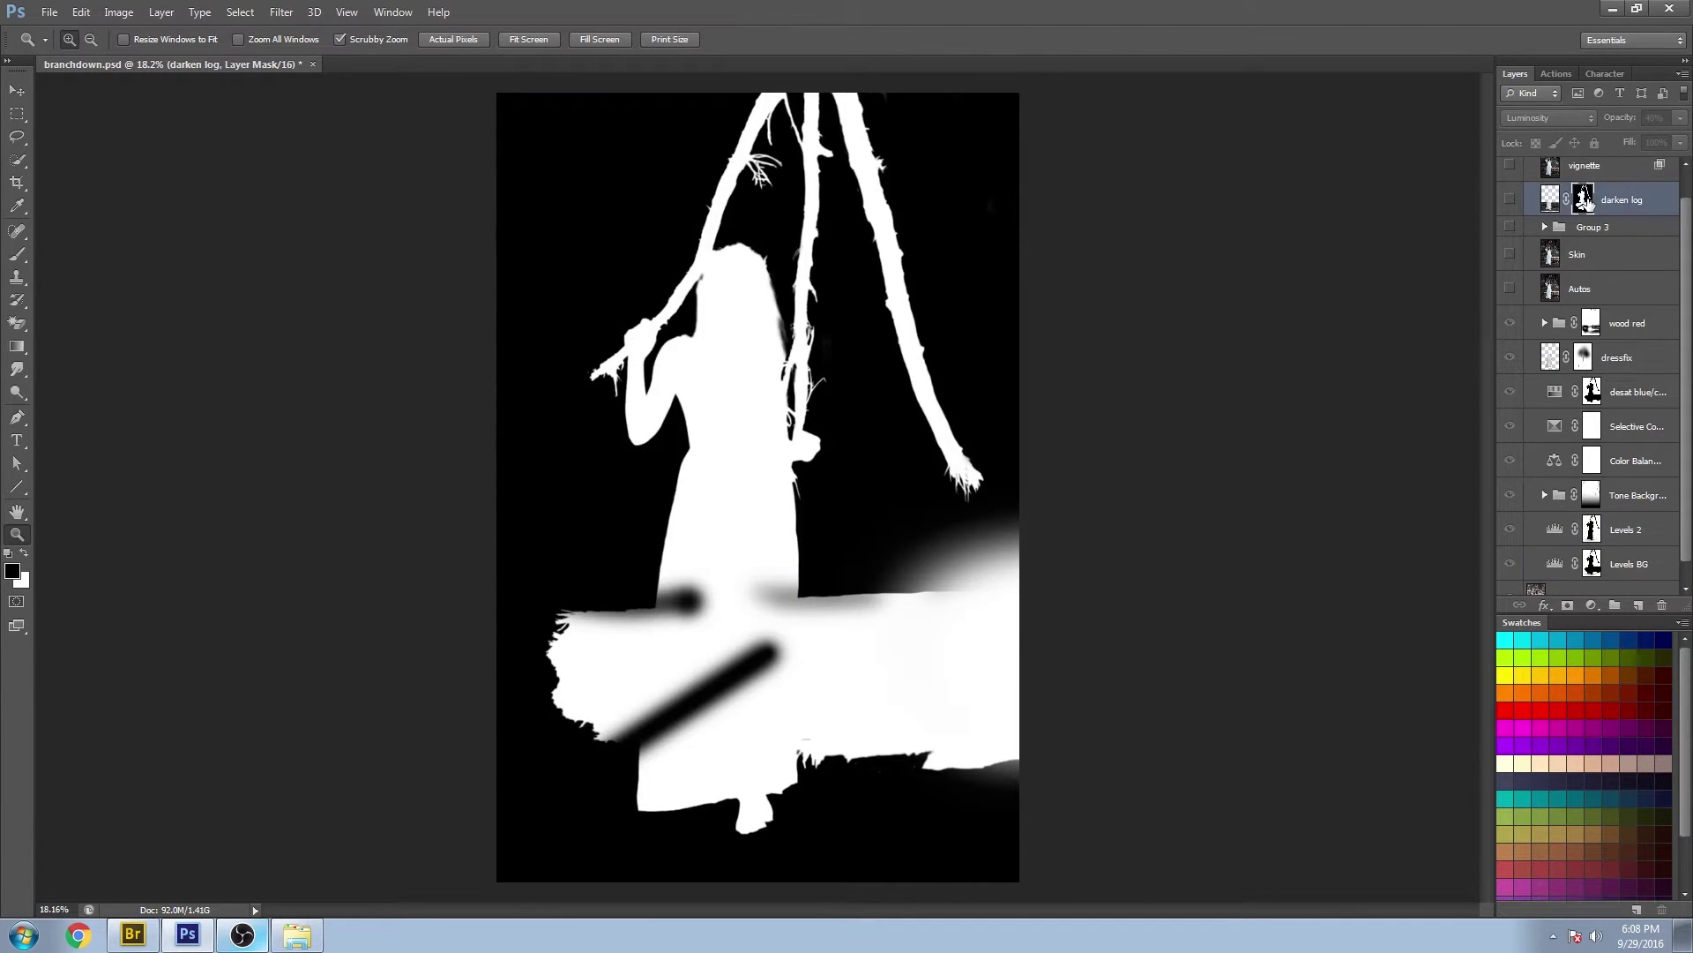
pyautogui.keyDown('alt'); pyautogui.click(1585, 199); pyautogui.keyUp('alt')
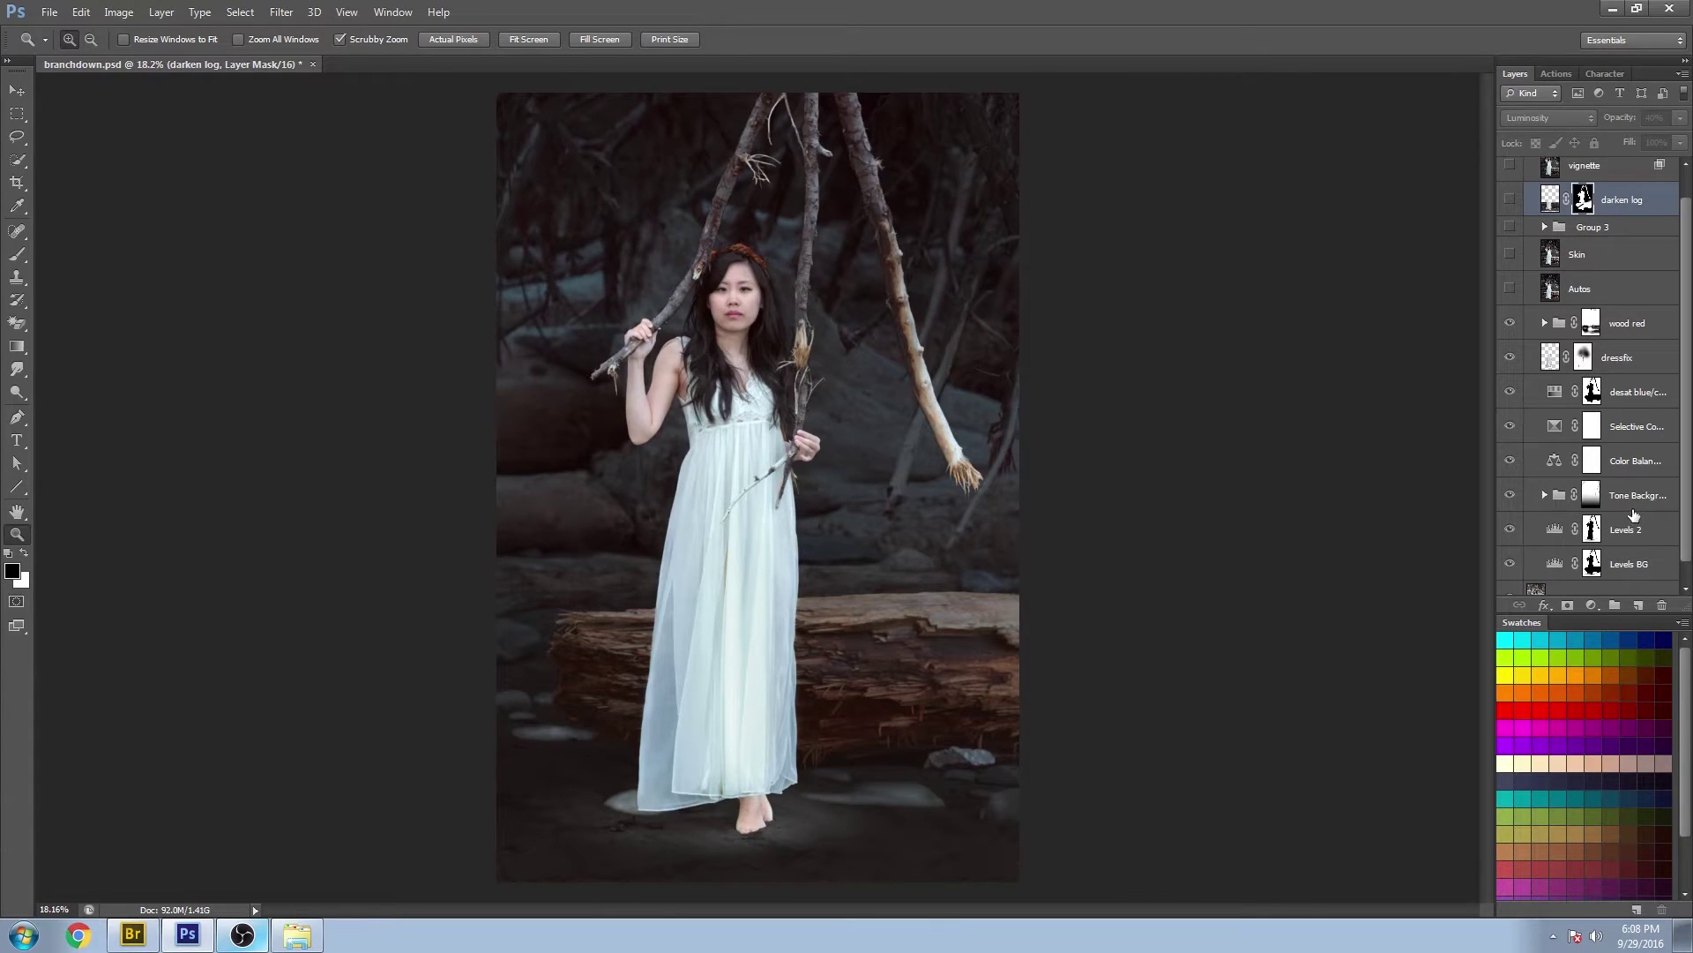
# Turn on the Autos layer and review the Auto Tone, Auto Contrast and Auto Color commands without applying any.
pyautogui.scroll(1, 1570, 326)
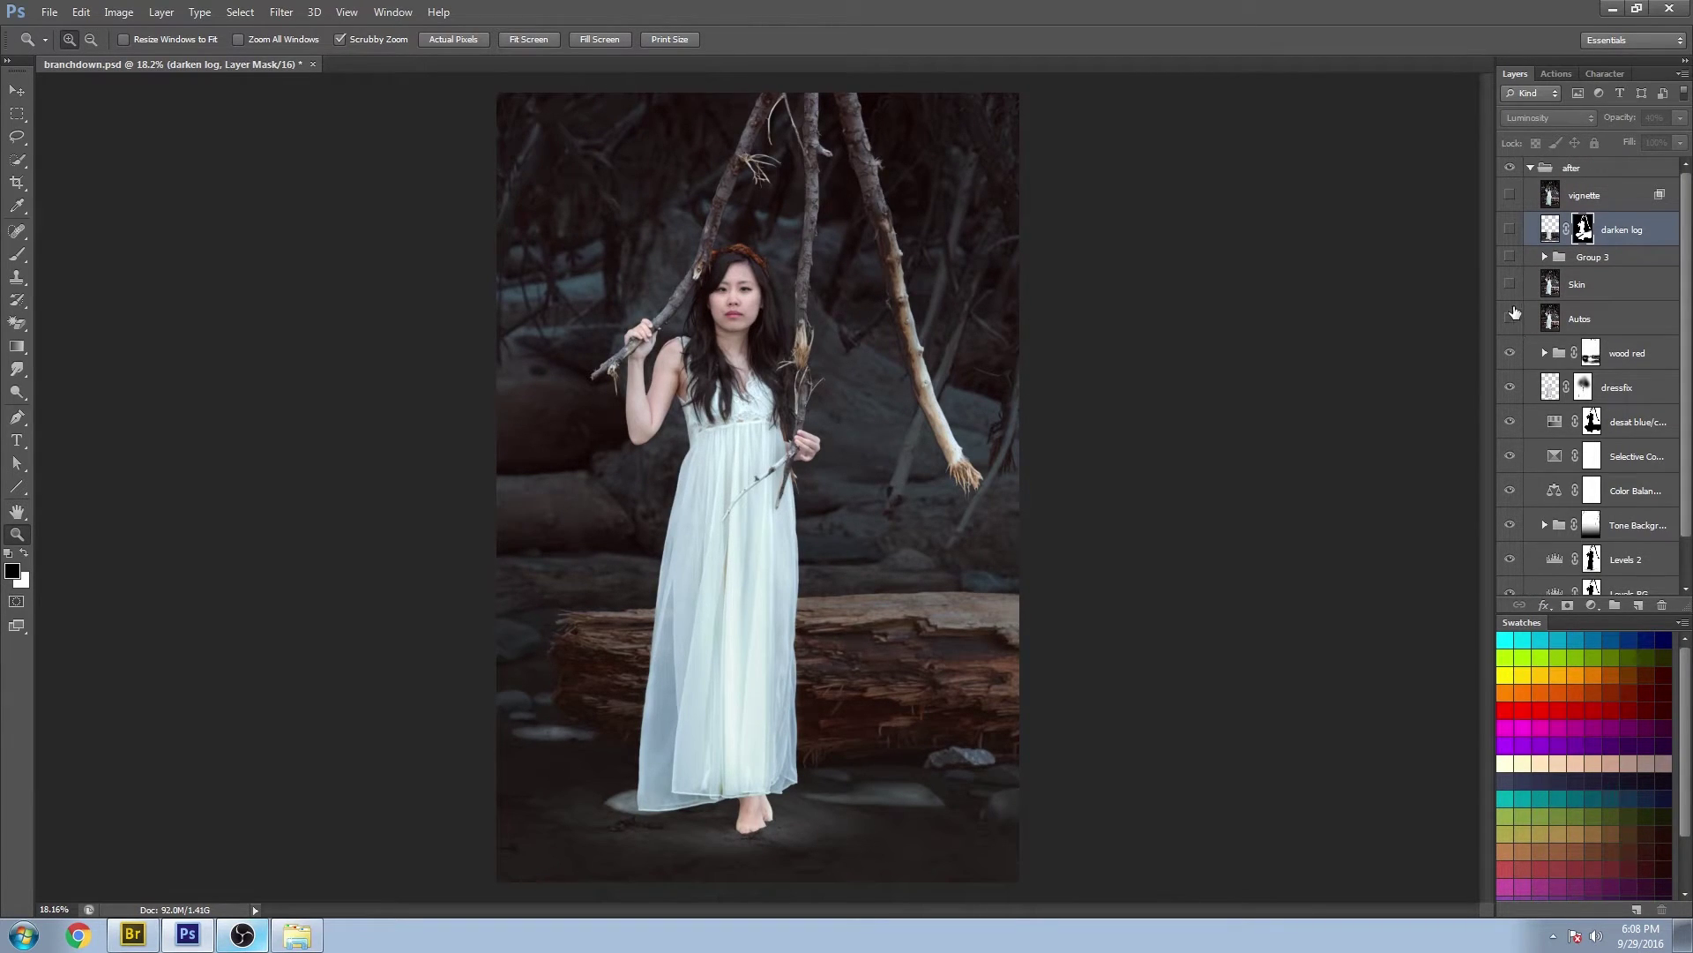
pyautogui.click(1510, 319)
pyautogui.click(1510, 319)
pyautogui.click(1510, 319)
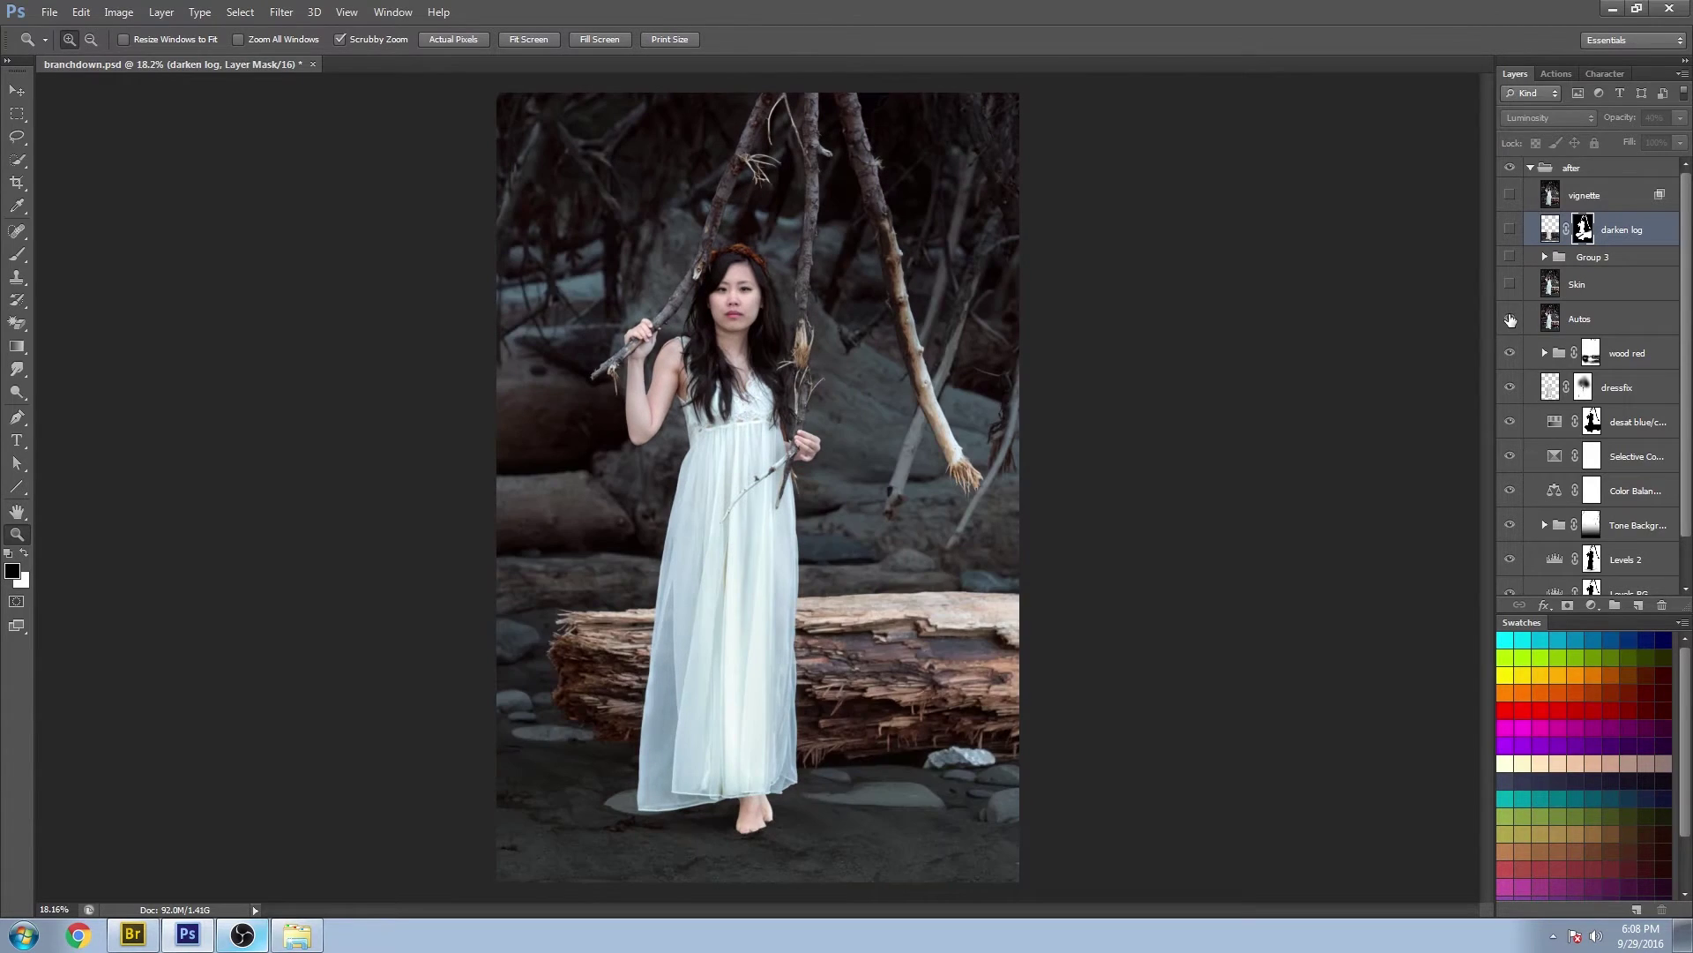
pyautogui.click(118, 12)
pyautogui.moveTo(157, 59)
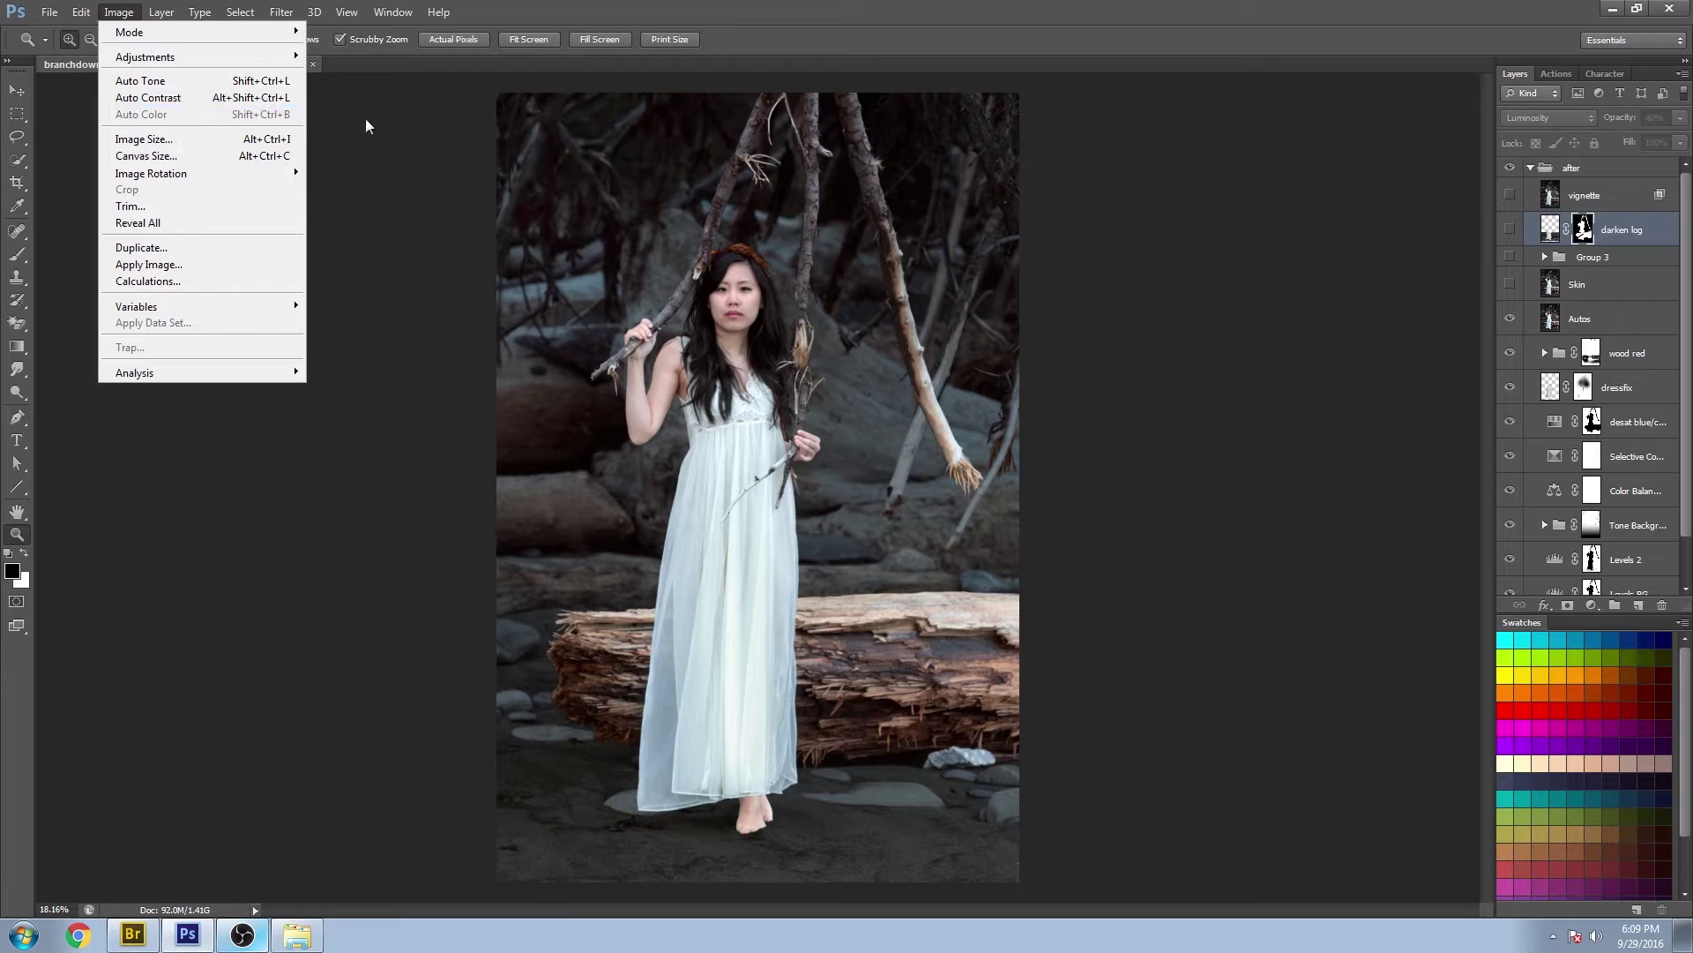
# Select the Autos layer and toggle its visibility repeatedly to compare brightness and contrast, leaving it shown.
pyautogui.click(1604, 325)
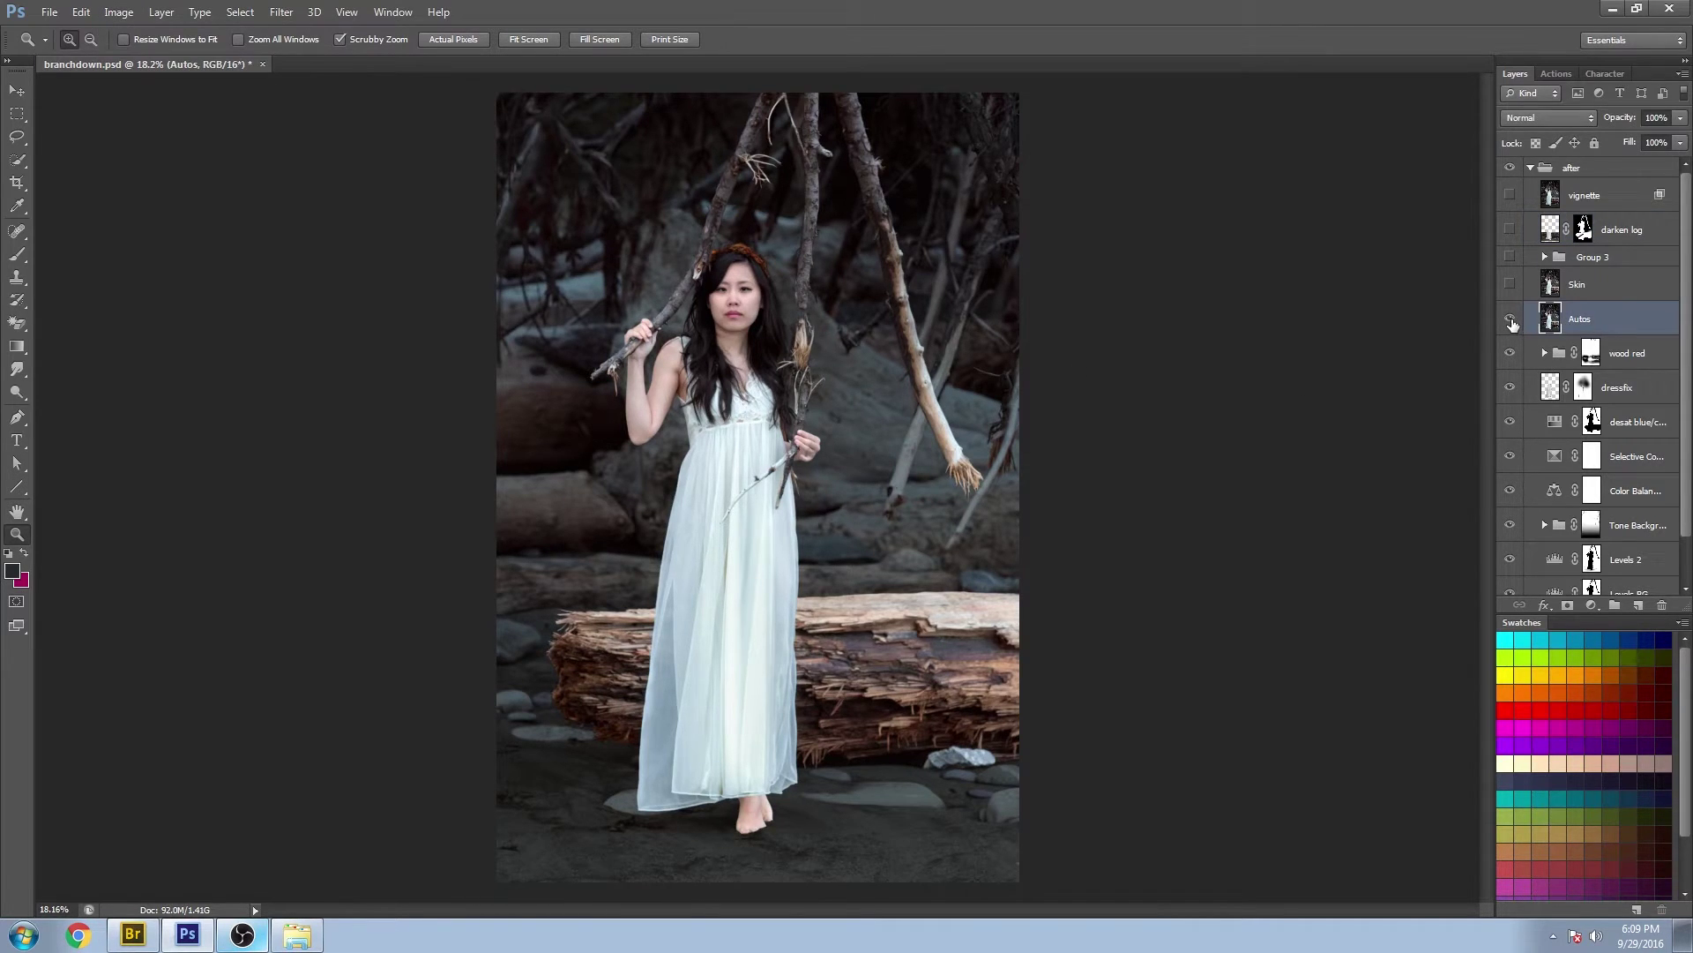
pyautogui.click(1510, 320)
pyautogui.click(1510, 319)
pyautogui.click(1510, 320)
pyautogui.click(1510, 319)
pyautogui.click(1510, 320)
pyautogui.click(1510, 319)
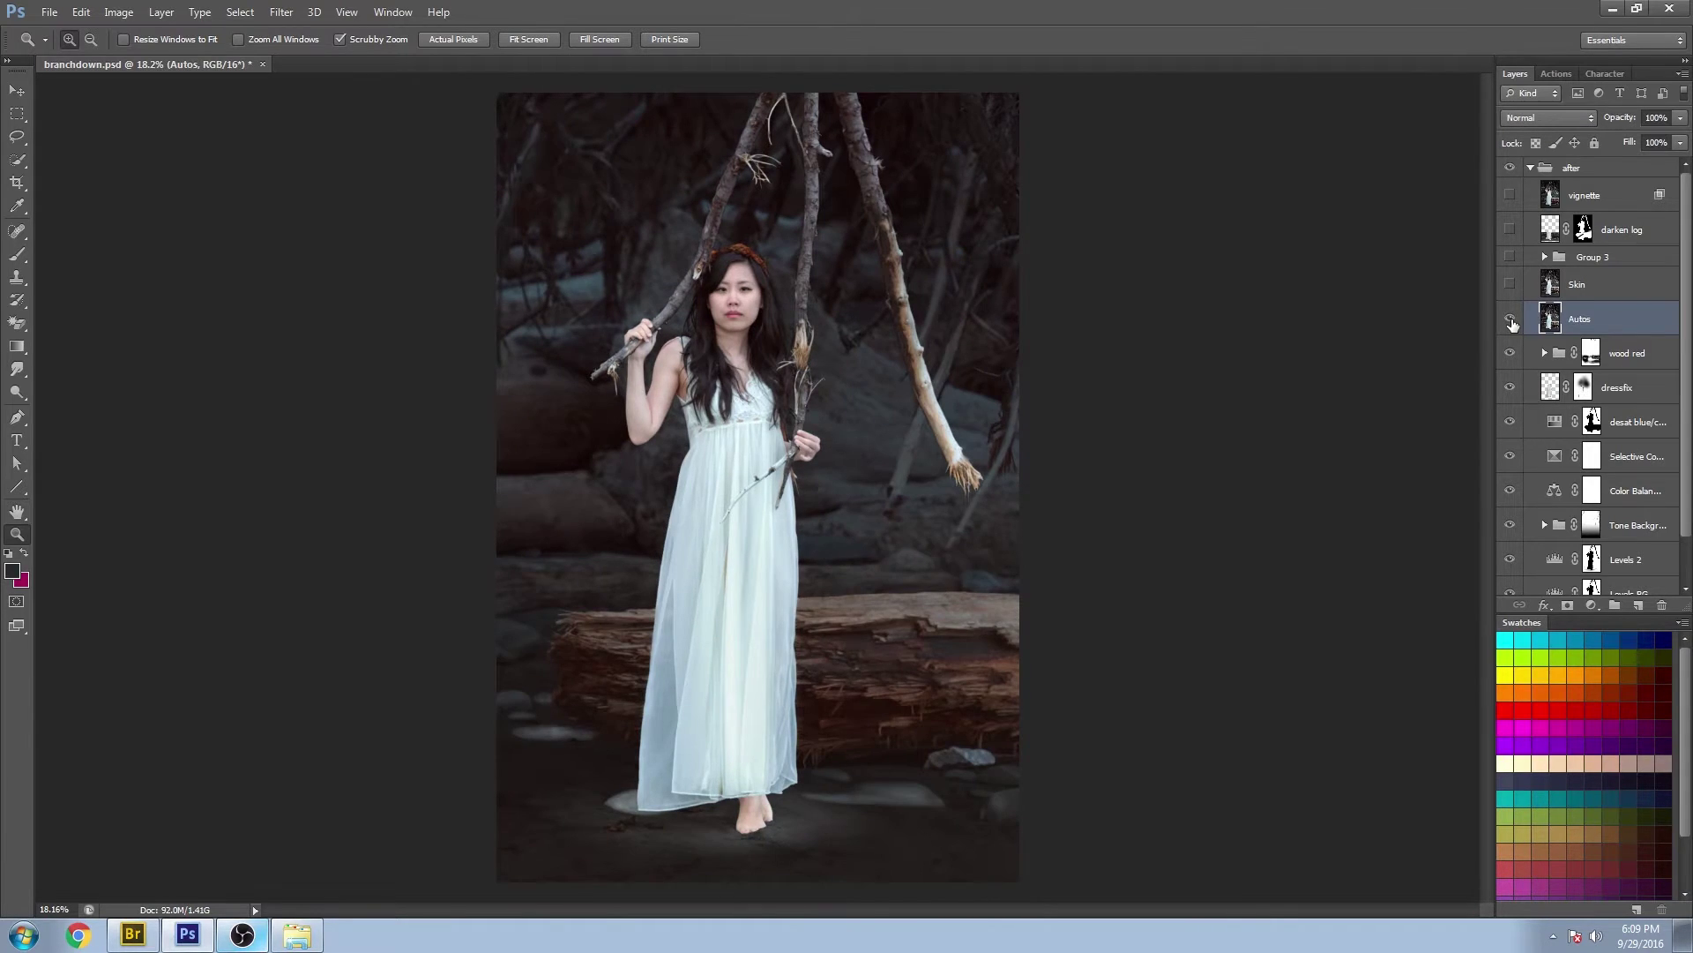
pyautogui.click(1511, 320)
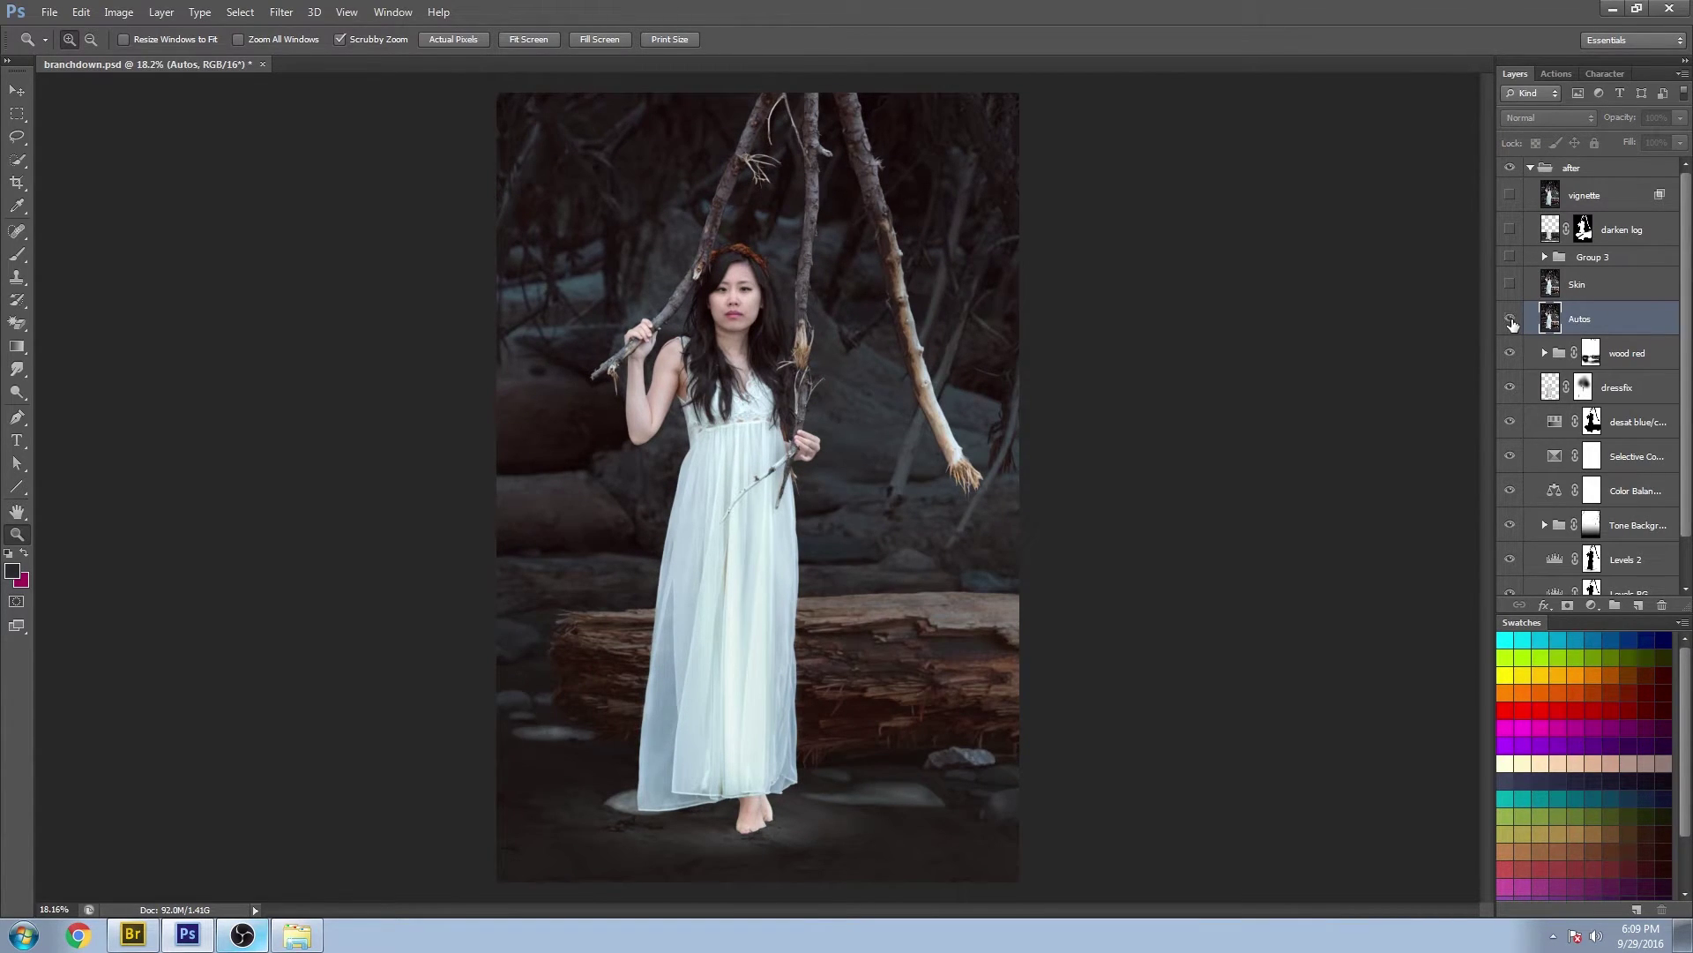
pyautogui.click(1510, 320)
pyautogui.click(1510, 320)
pyautogui.click(1509, 321)
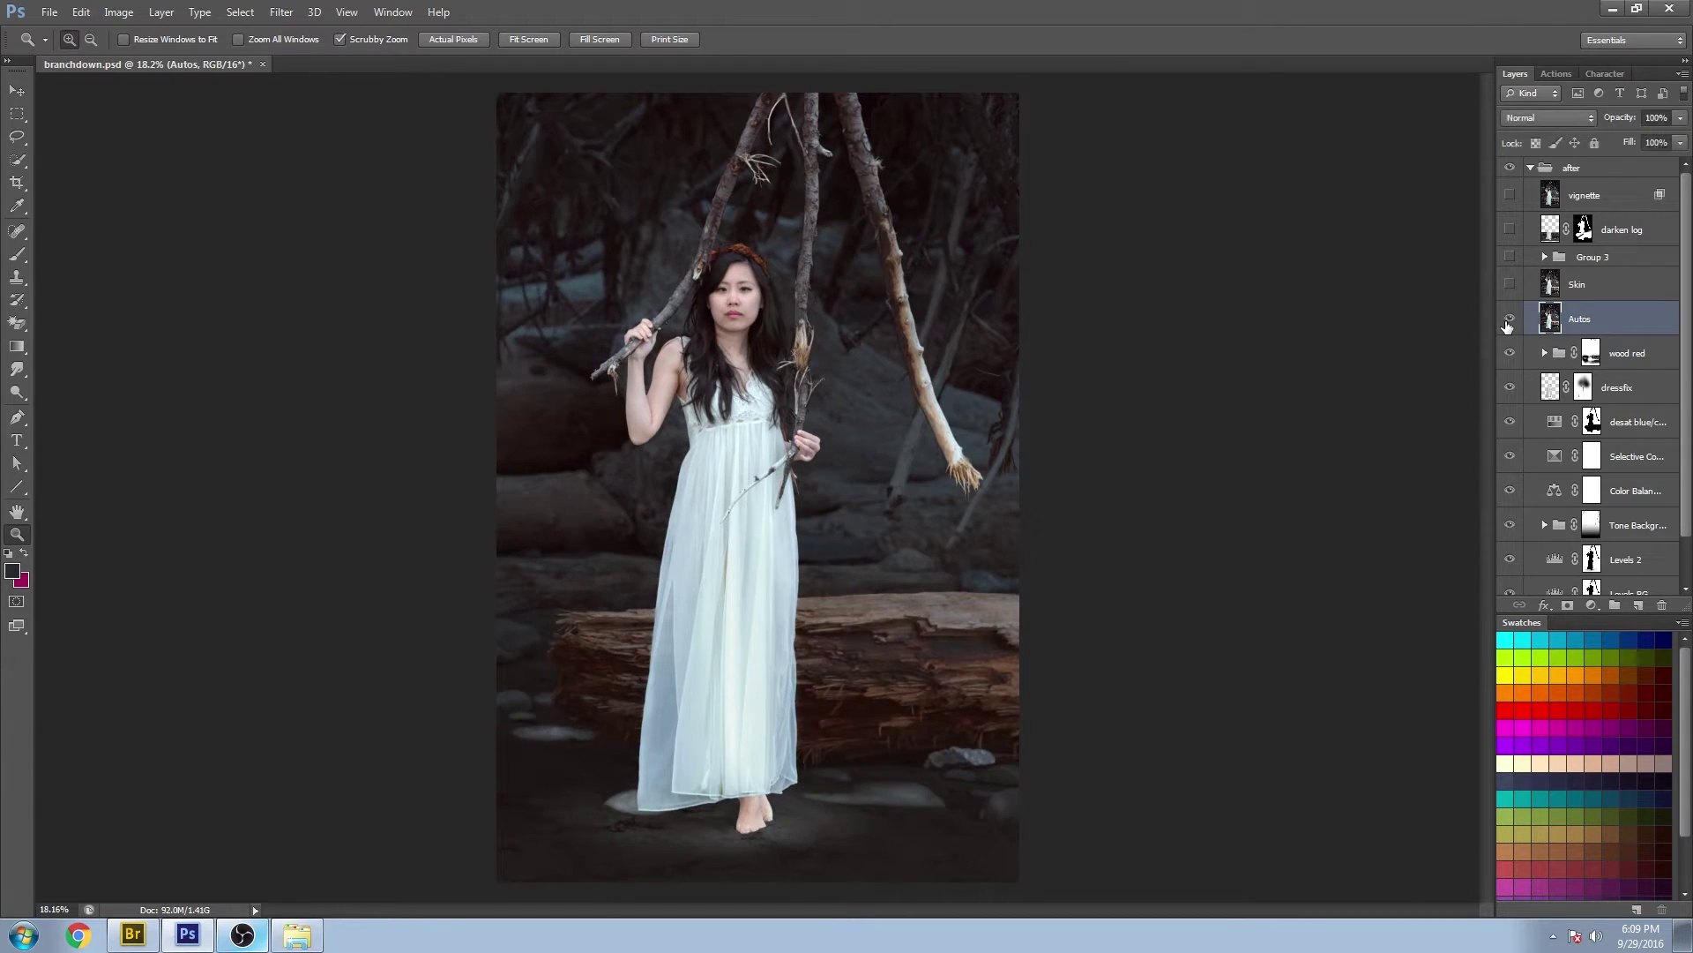
pyautogui.click(1509, 321)
pyautogui.click(1510, 319)
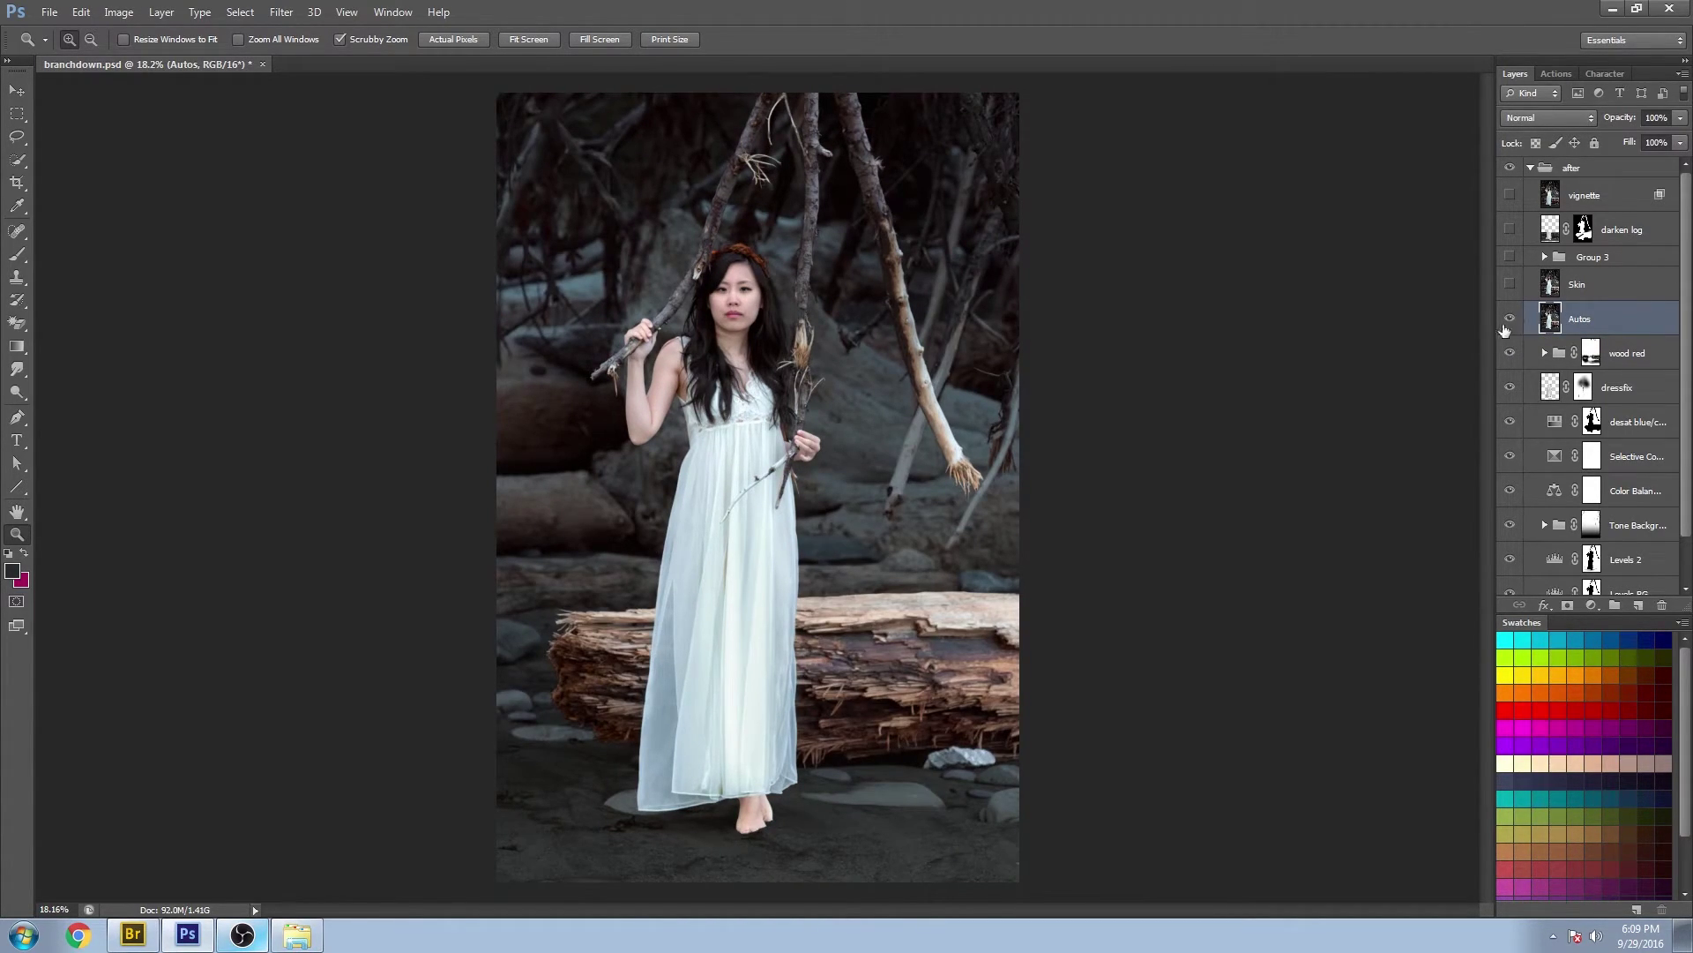
# Turn on the Skin layer, examine the woman's face and arms up close, and return to the full image.
pyautogui.moveTo(722, 267); pyautogui.dragTo(841, 396)
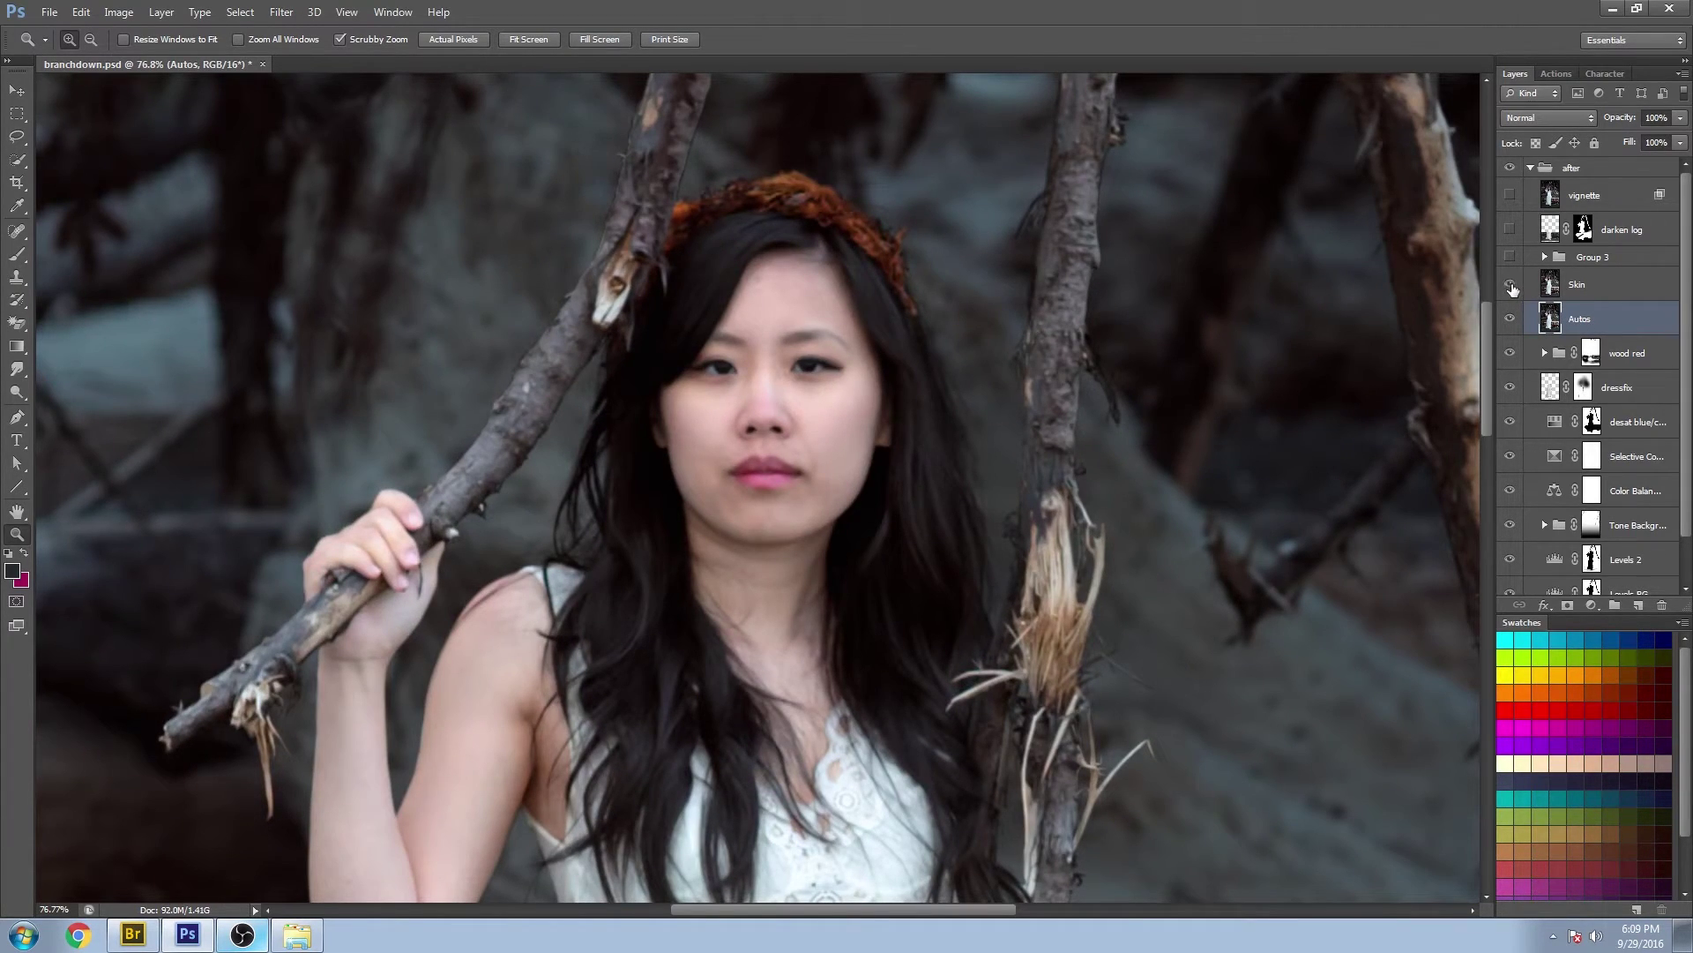
pyautogui.scroll(-5, 867, 731)
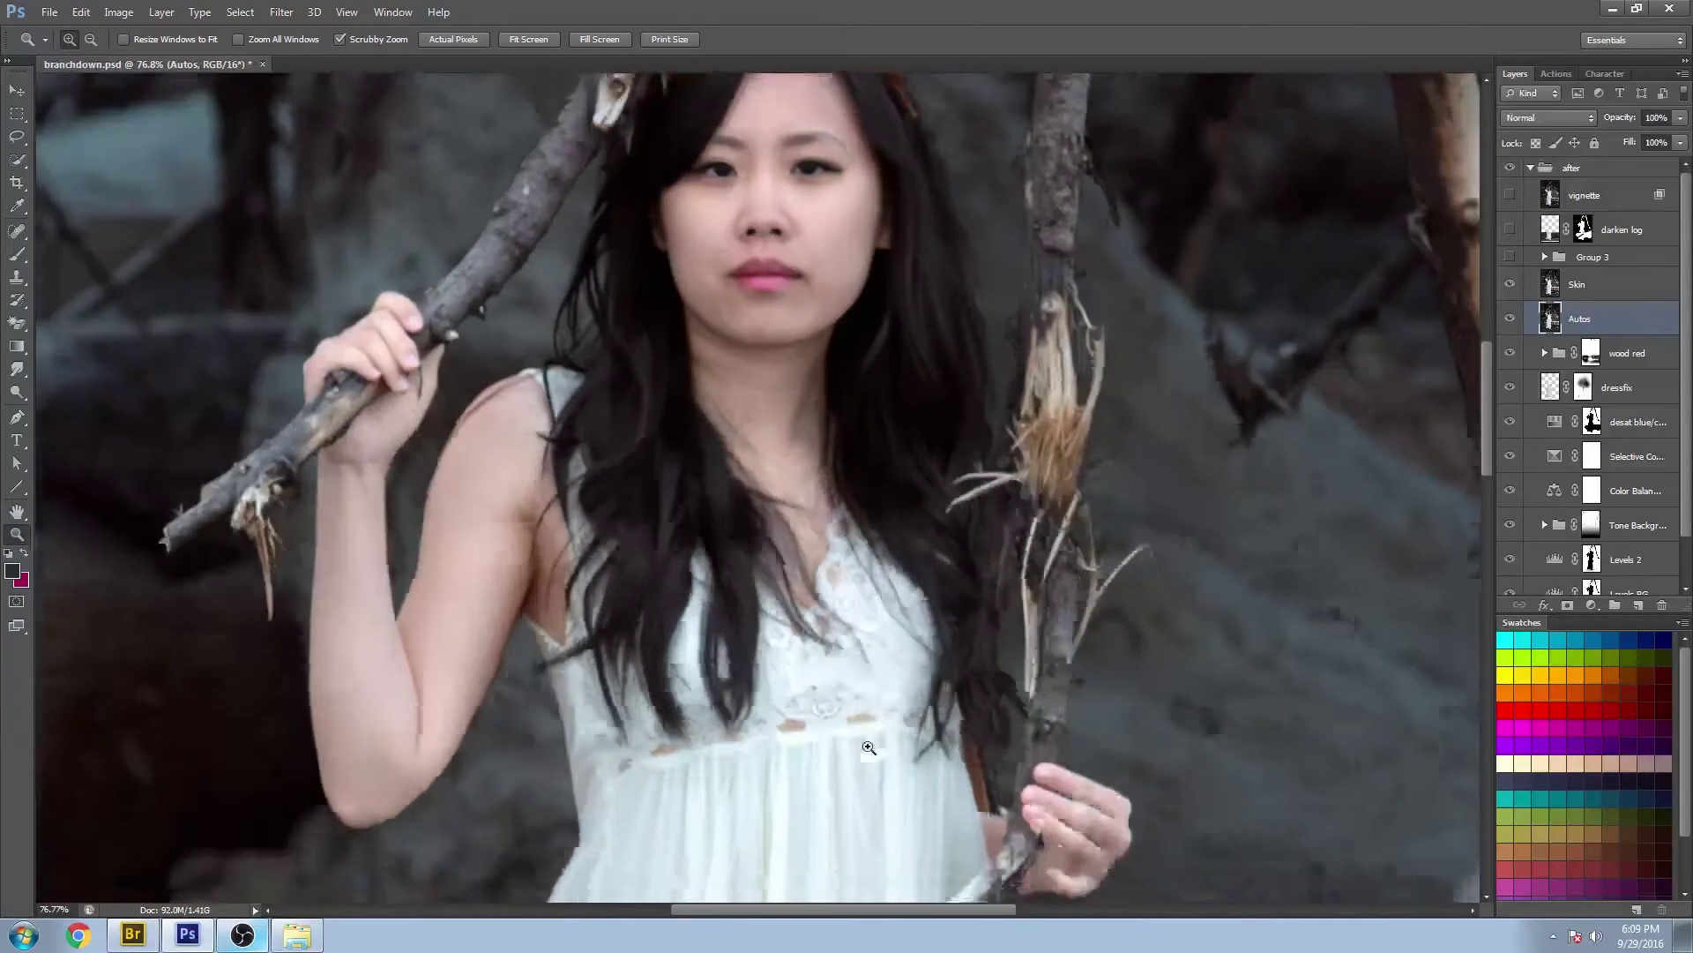
pyautogui.rightClick(627, 548)
pyautogui.click(663, 558)
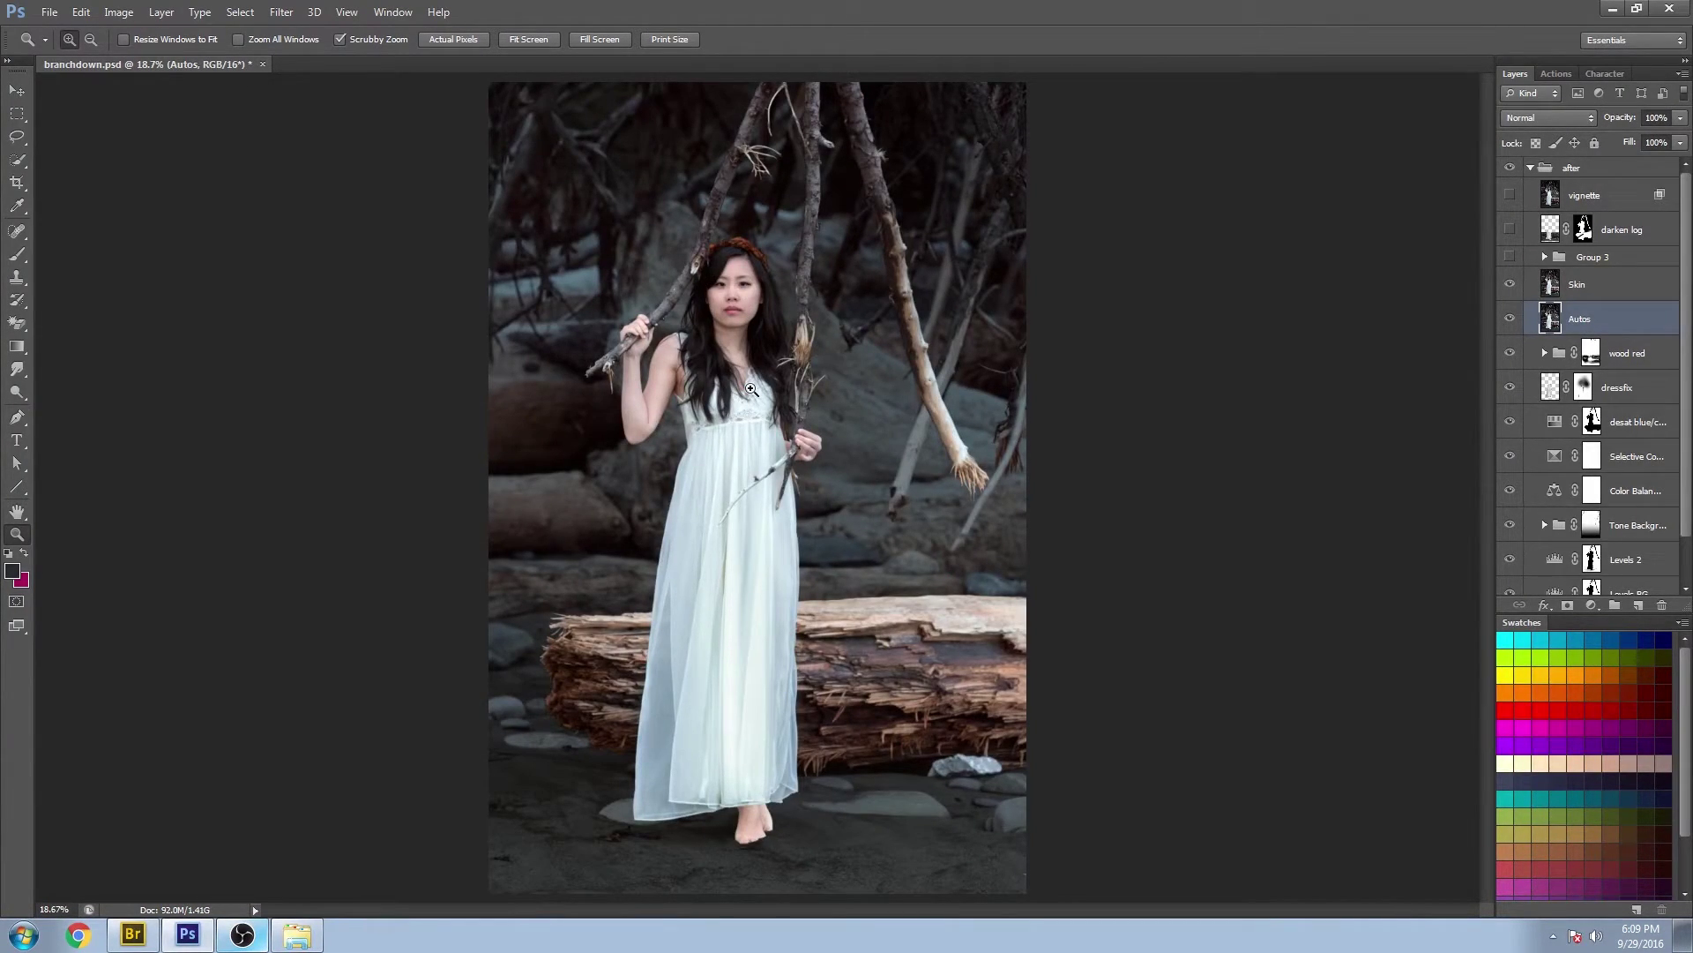
# Switch to the Spot Healing Brush tool and display the related healing tools.
pyautogui.click(16, 234)
pyautogui.click(16, 233)
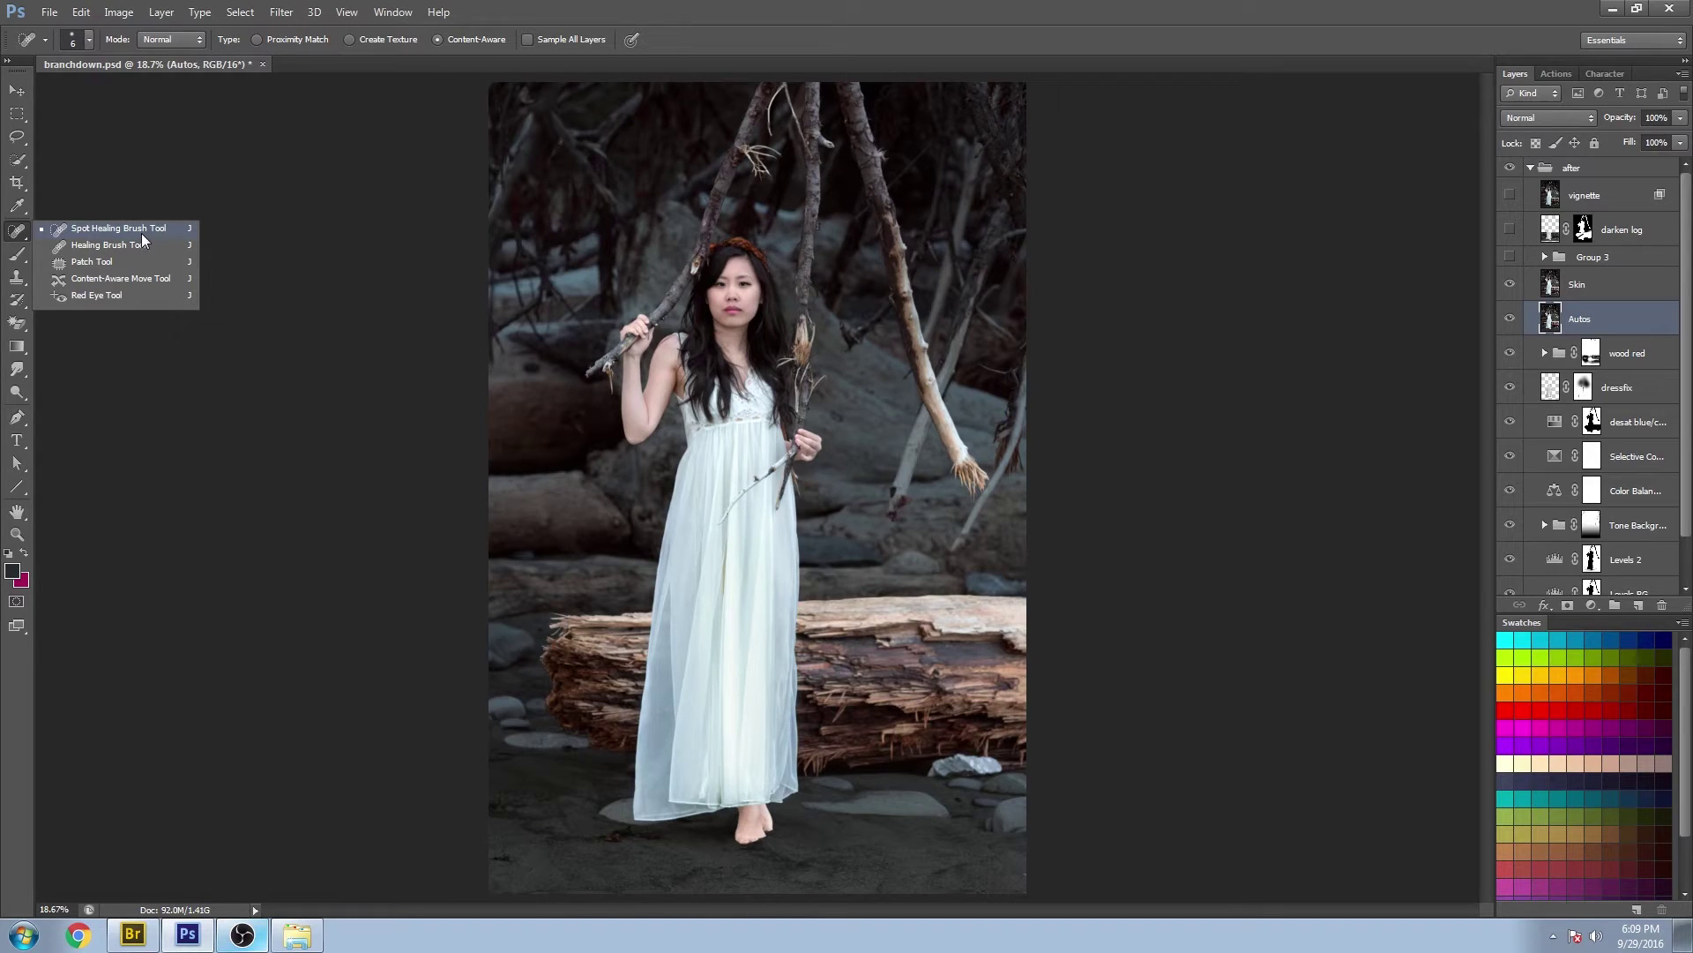
pyautogui.click(1332, 345)
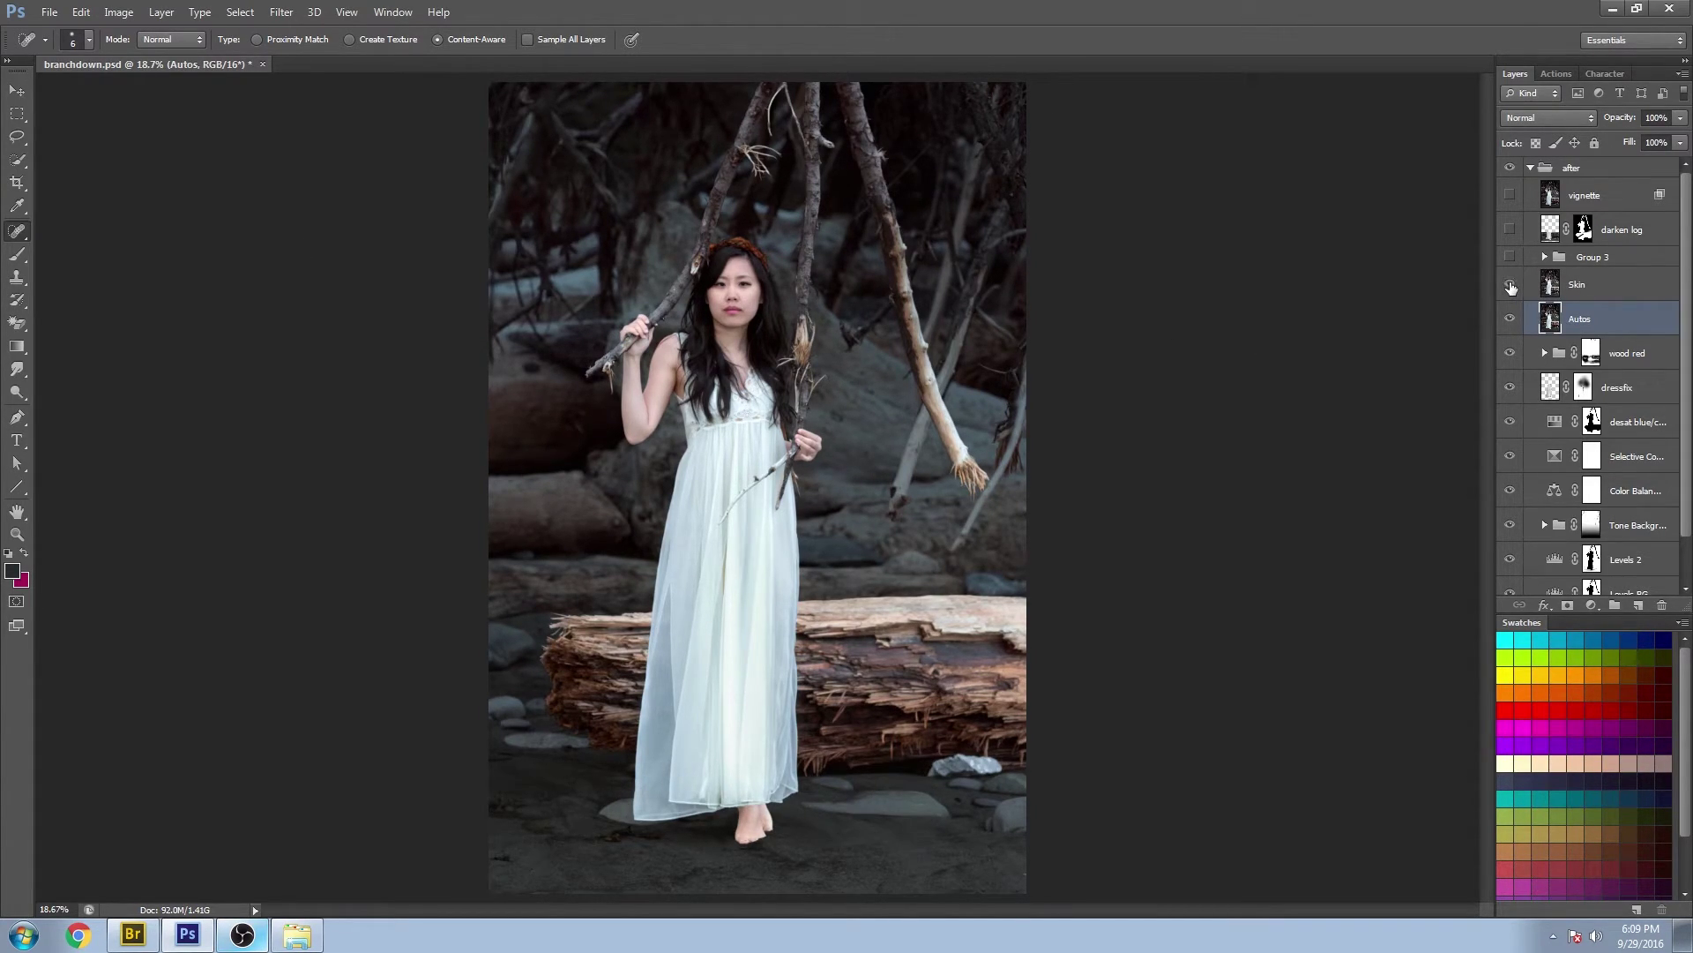
# Review the layers in Group 3, turn the group on, and examine the woman's face and upper body up close.
pyautogui.click(1545, 257)
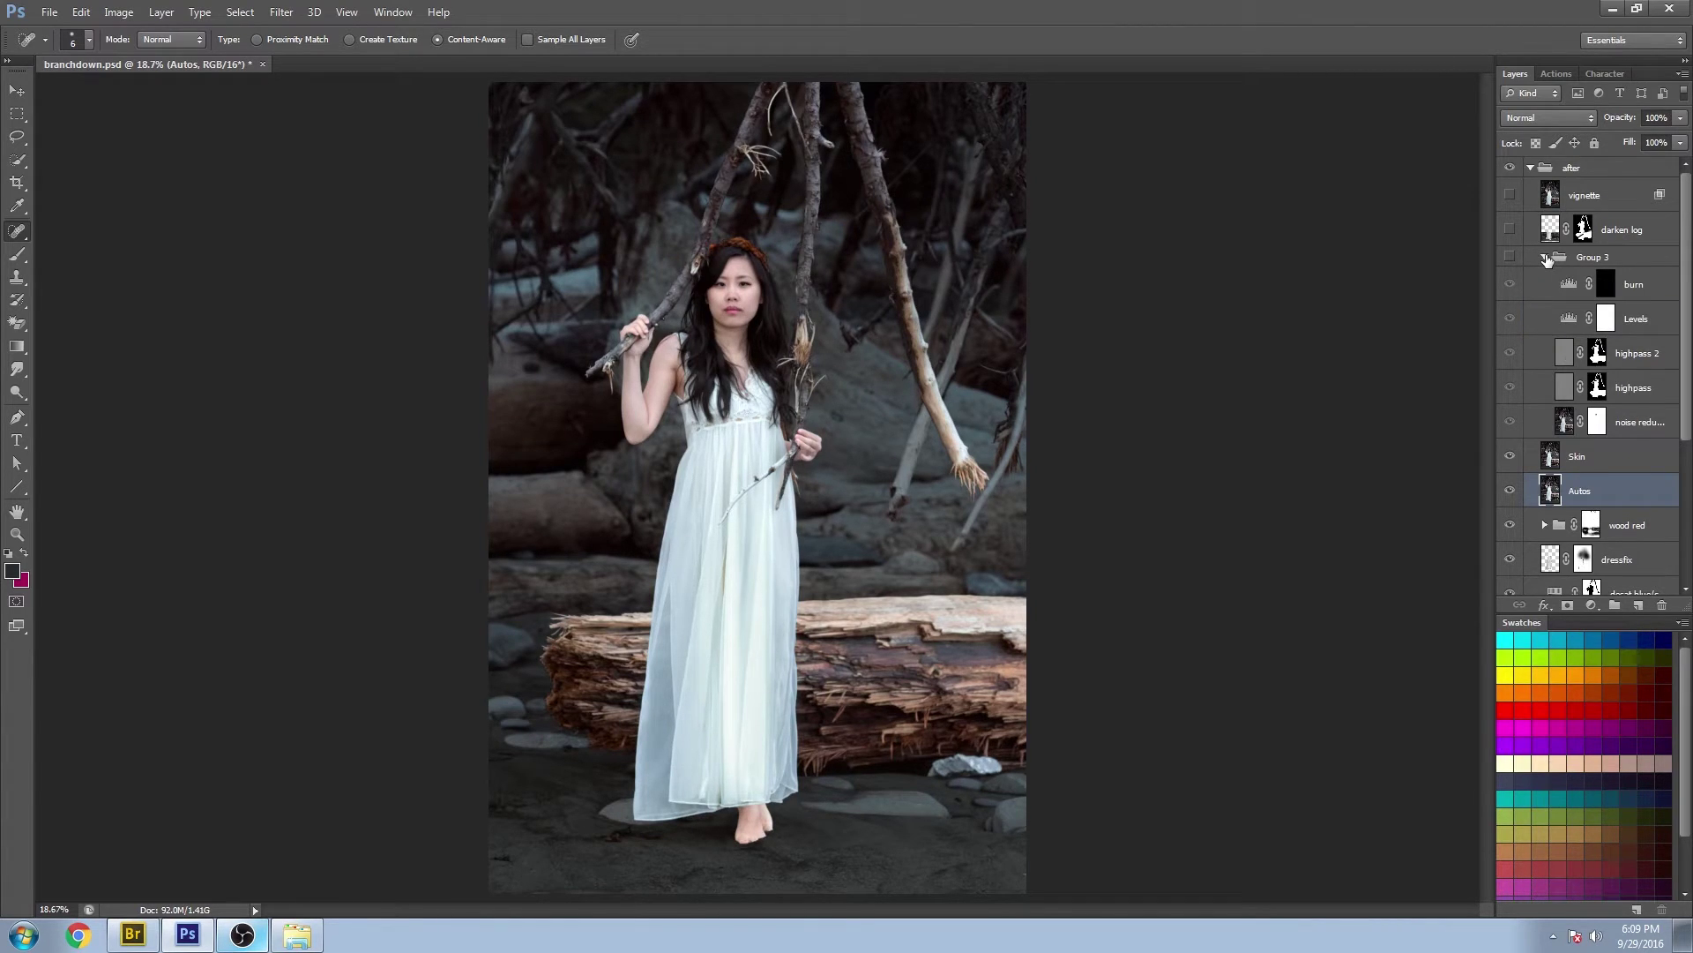
pyautogui.click(1545, 257)
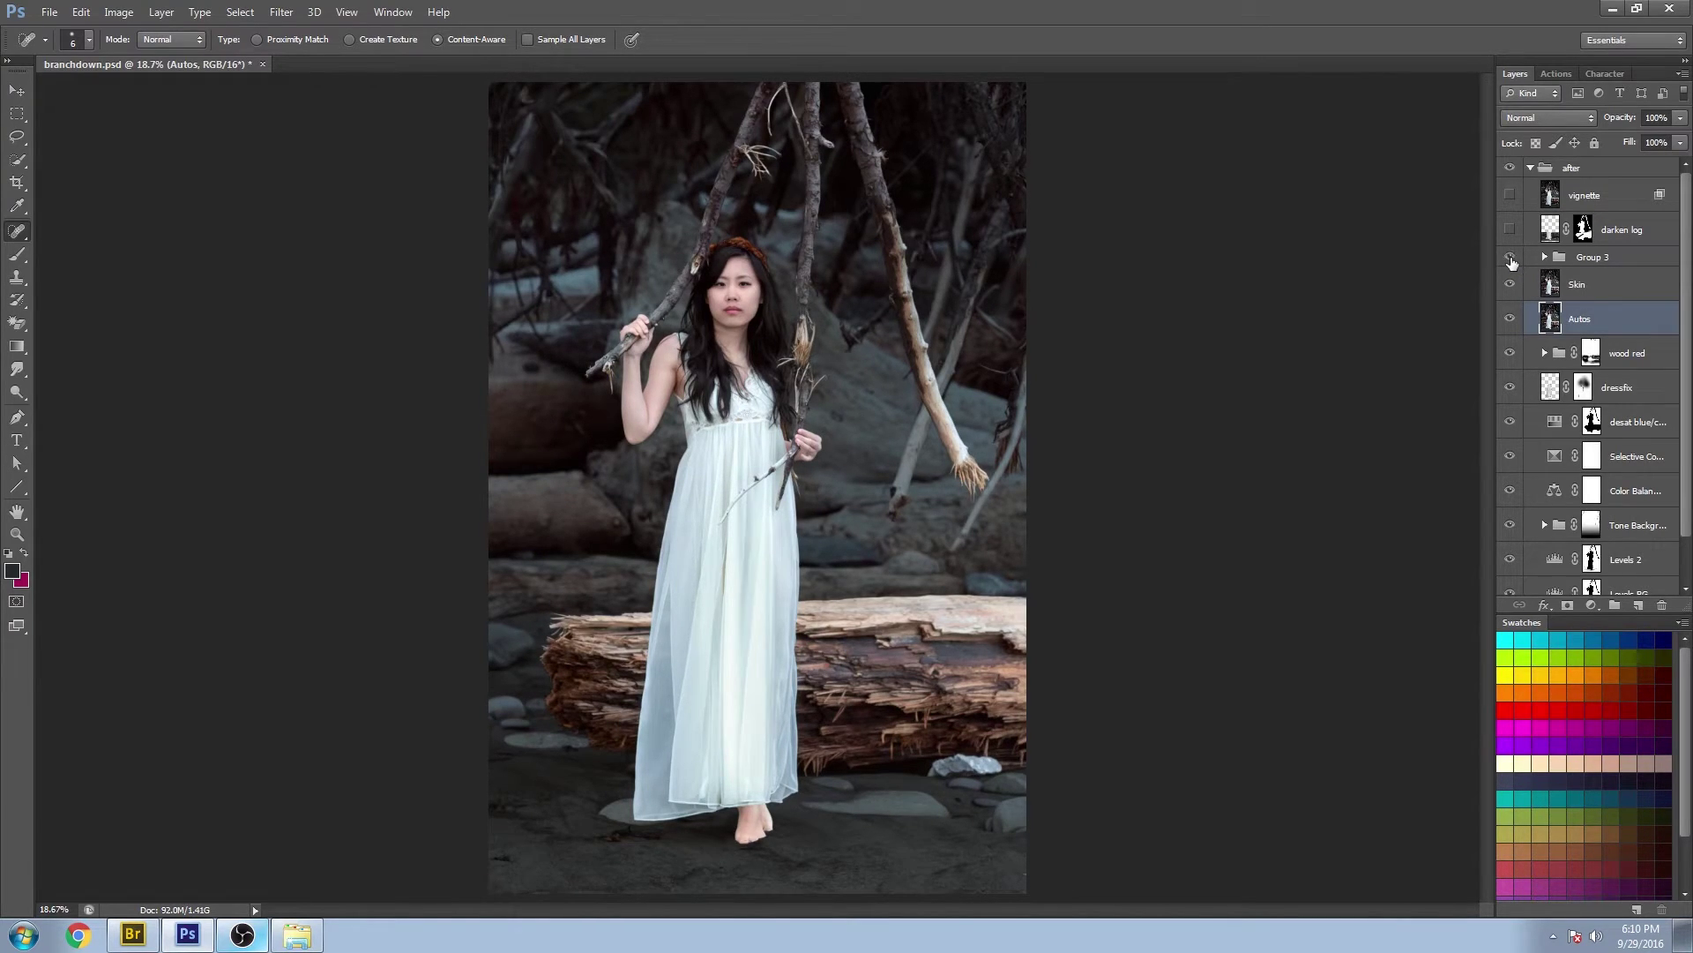
pyautogui.click(17, 534)
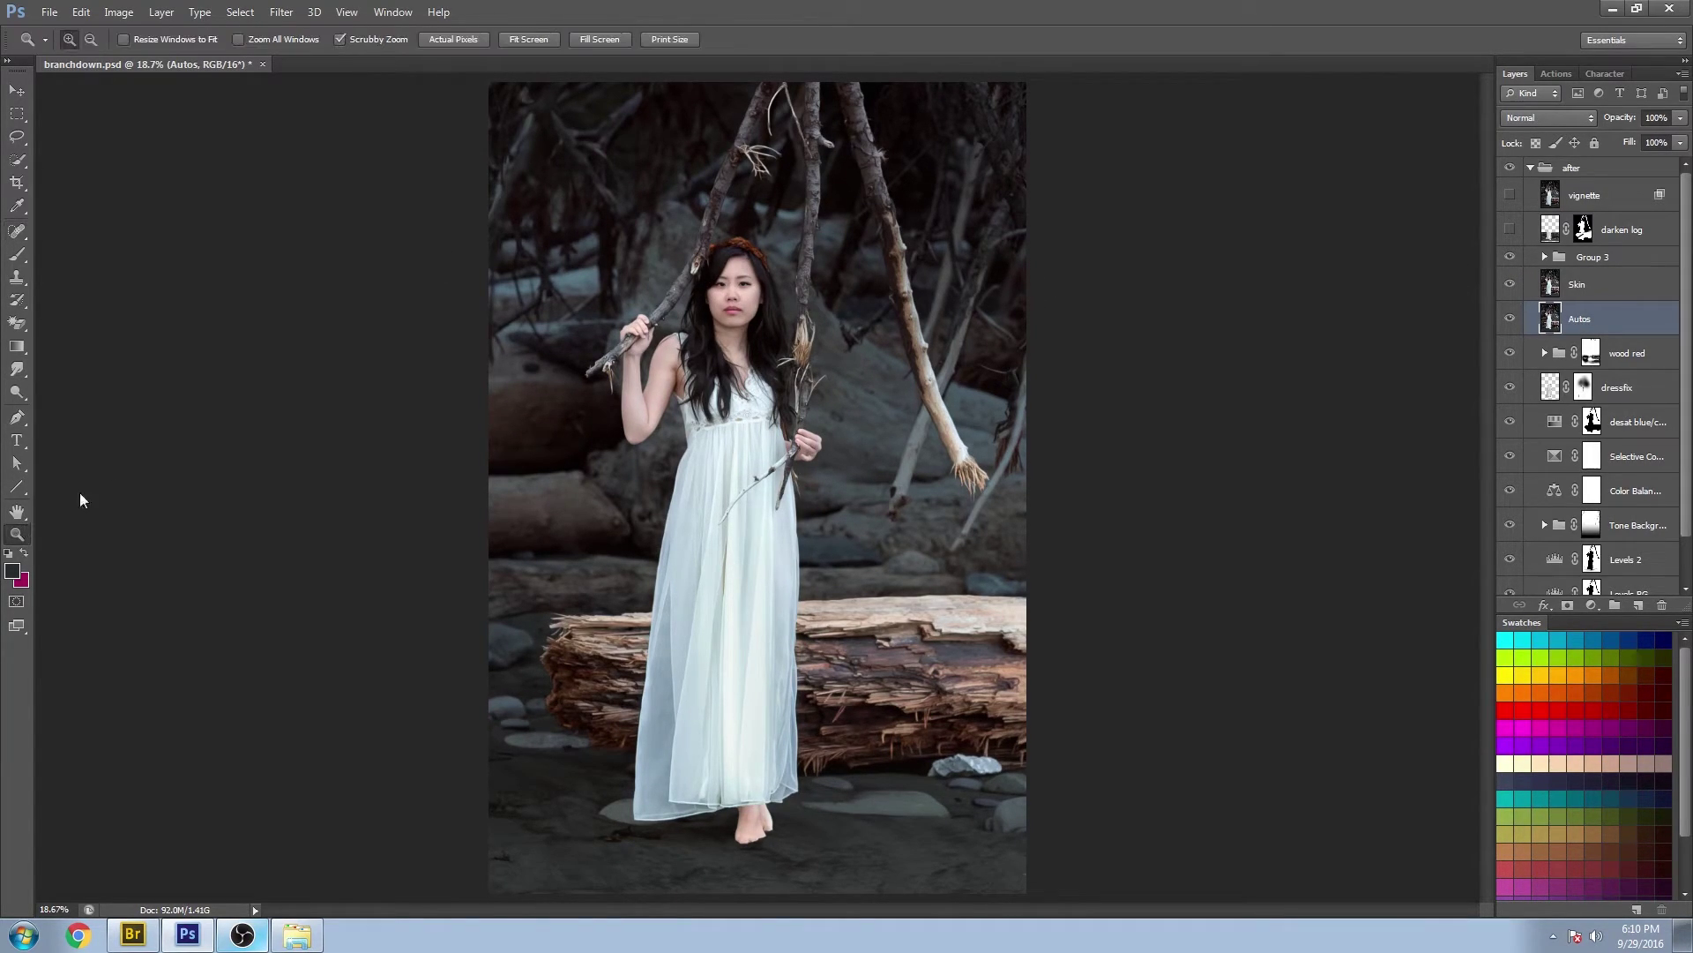
pyautogui.moveTo(762, 256); pyautogui.dragTo(942, 389)
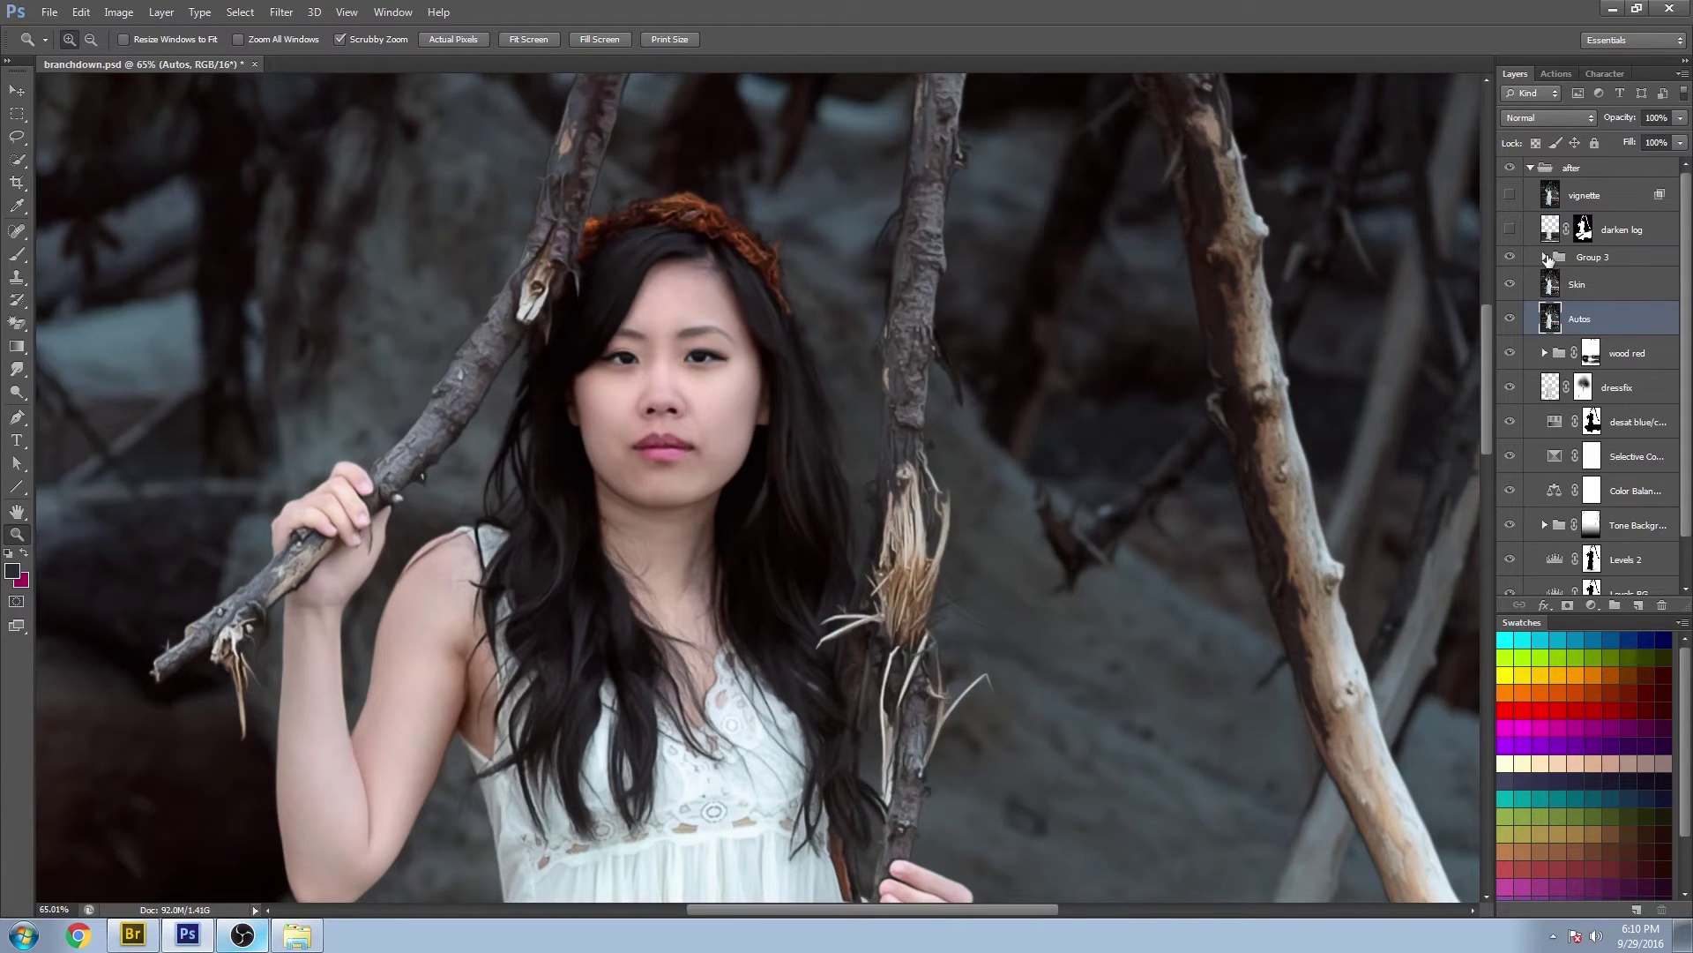
# Hide the burn, Levels and both highpass layers in Group 3, and turn the highpass and highpass 2 layers back on.
pyautogui.click(1544, 256)
pyautogui.moveTo(1511, 387); pyautogui.dragTo(1511, 289)
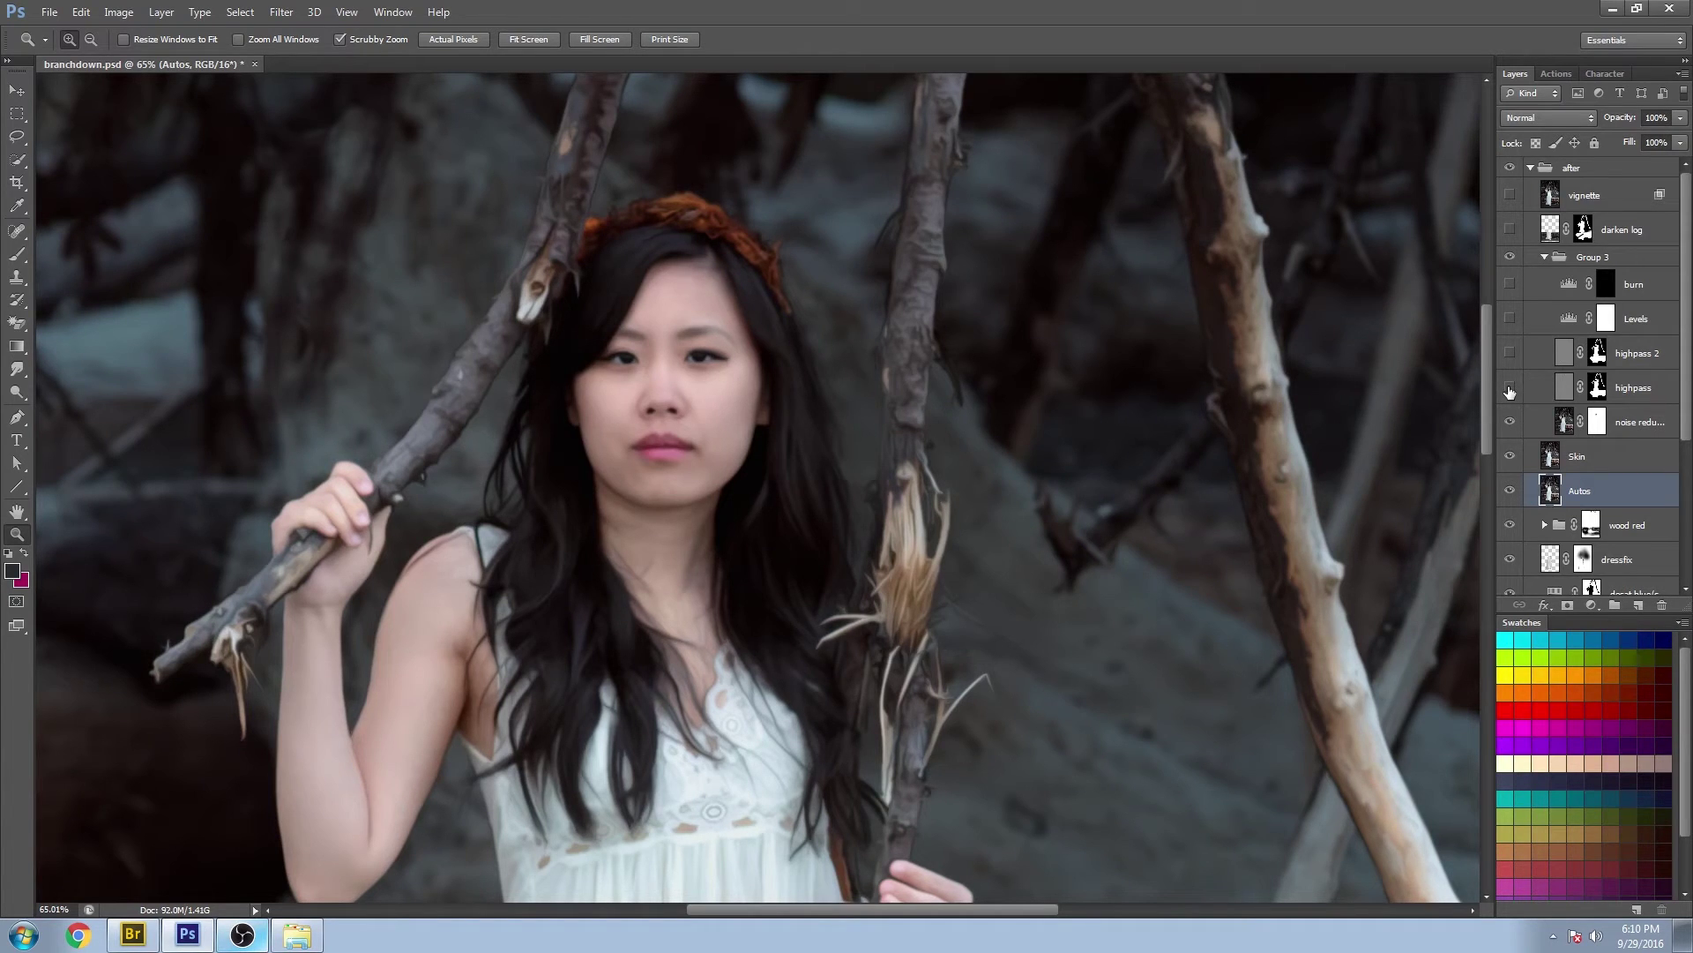
pyautogui.click(1509, 388)
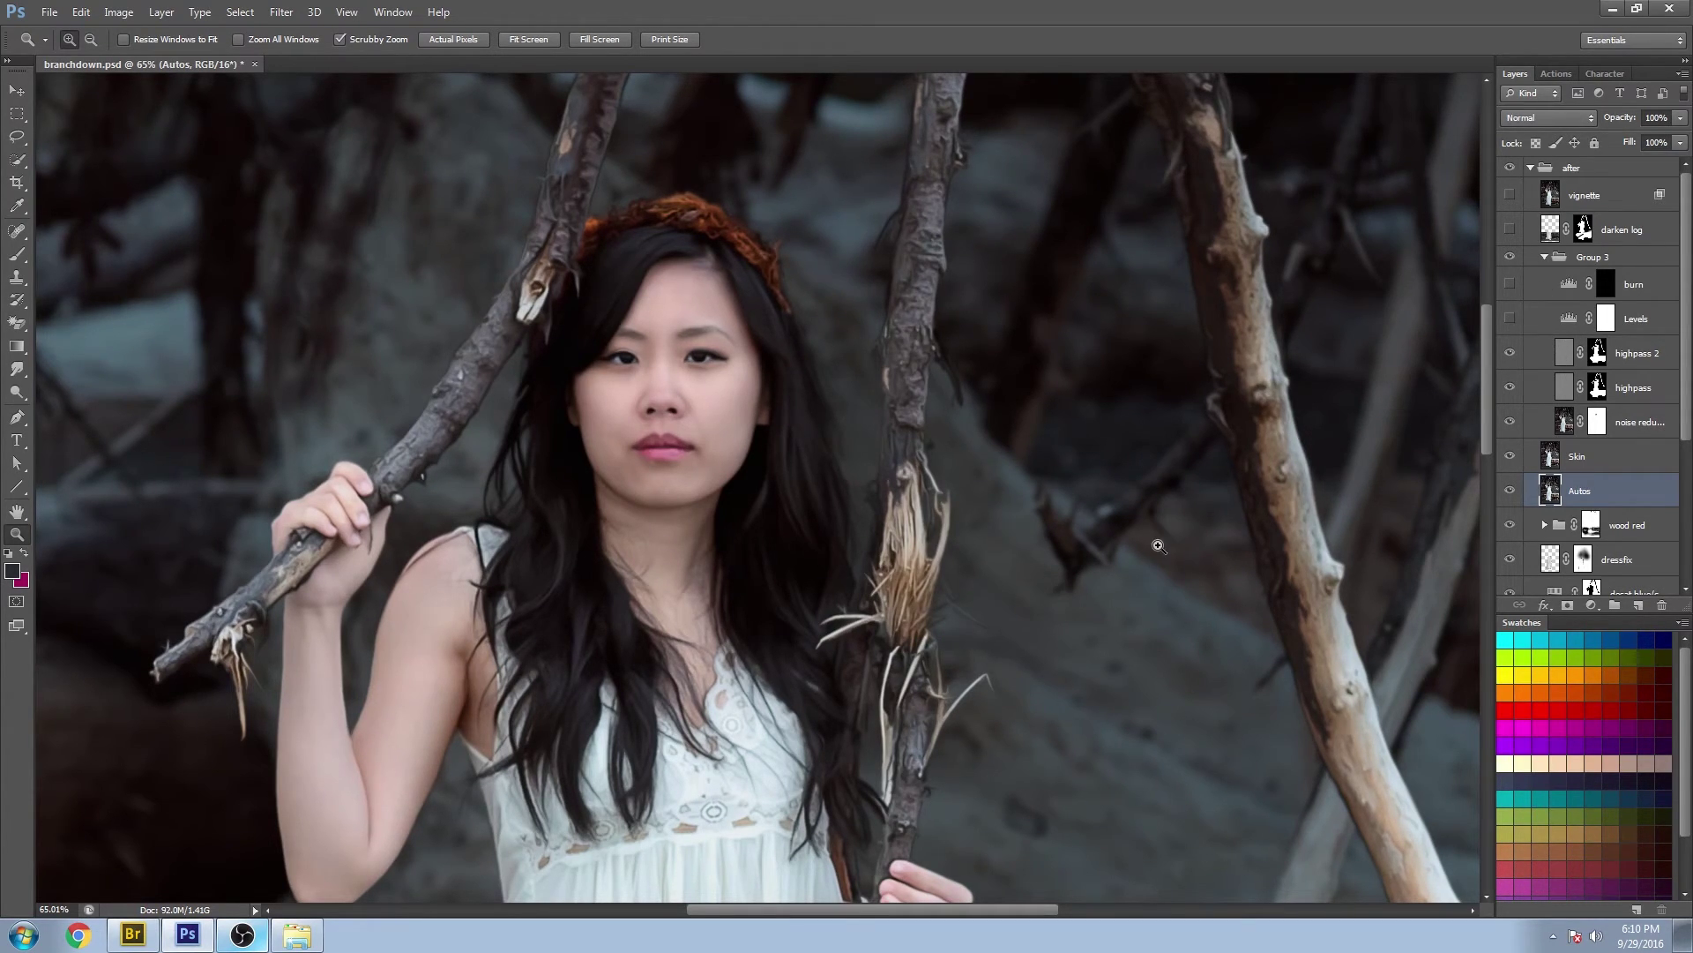
# Turn on the Levels layer in Group 3 and toggle the Levels and burn layers to compare their effects.
pyautogui.click(1513, 316)
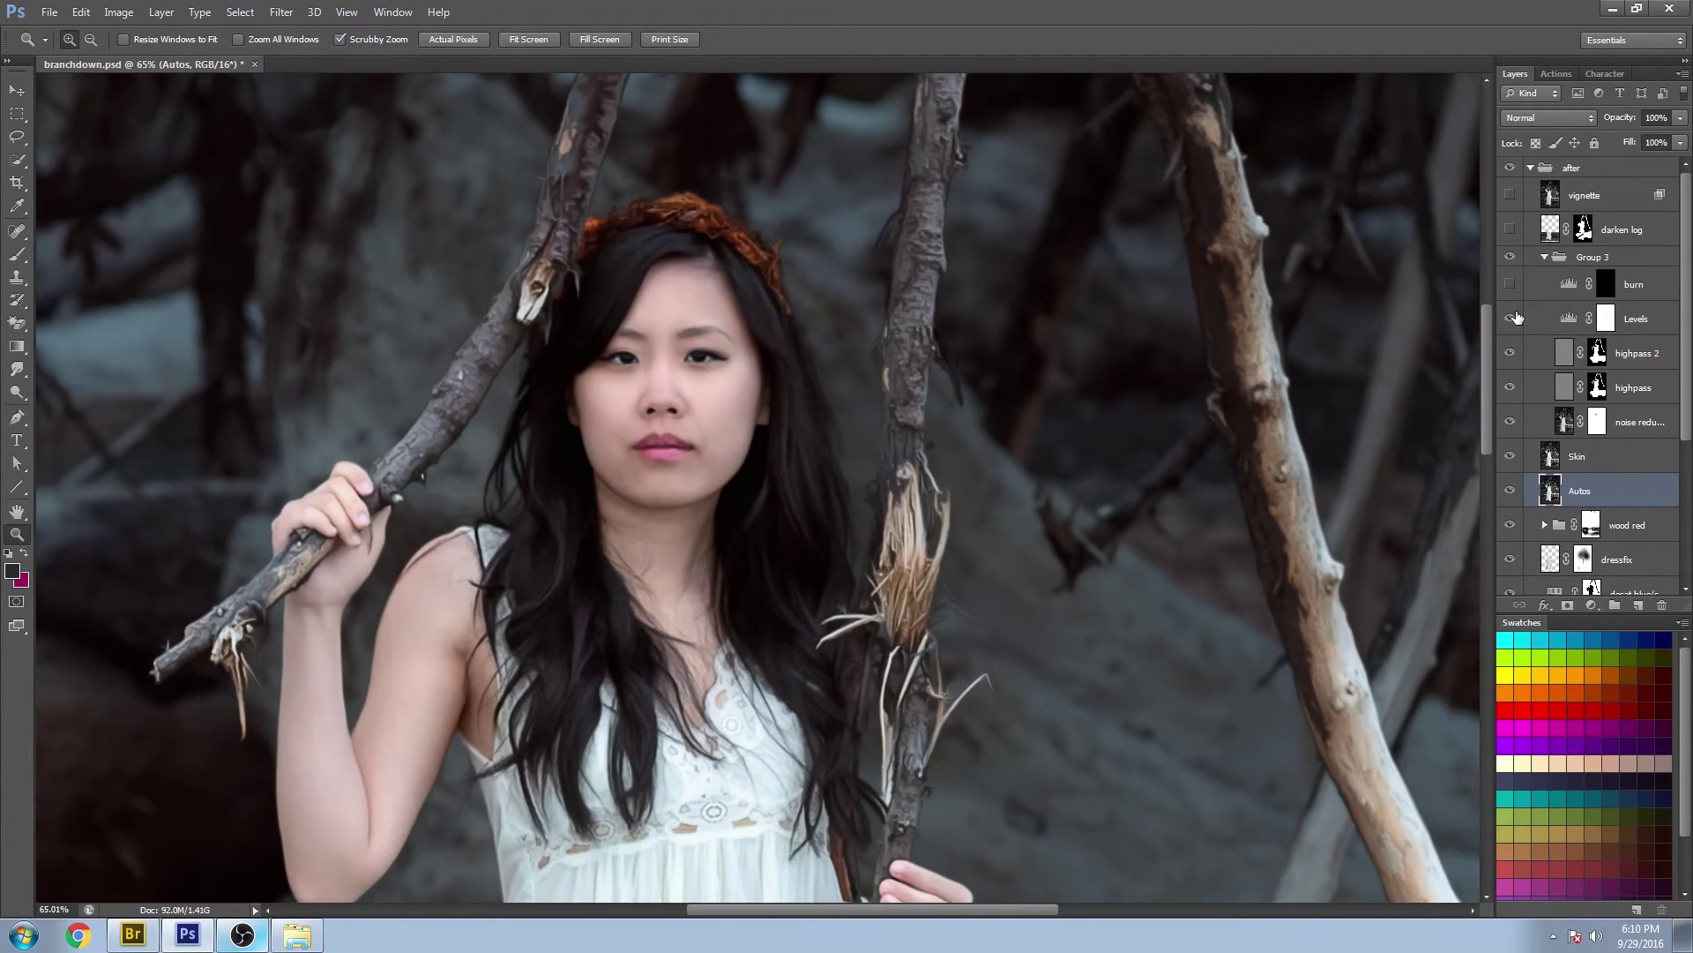
pyautogui.click(1512, 316)
pyautogui.click(1513, 317)
pyautogui.click(1508, 286)
pyautogui.click(1508, 286)
# Collapse Group 3, compare the portrait with and without the group, and return to the full image.
pyautogui.click(1544, 257)
pyautogui.click(1509, 259)
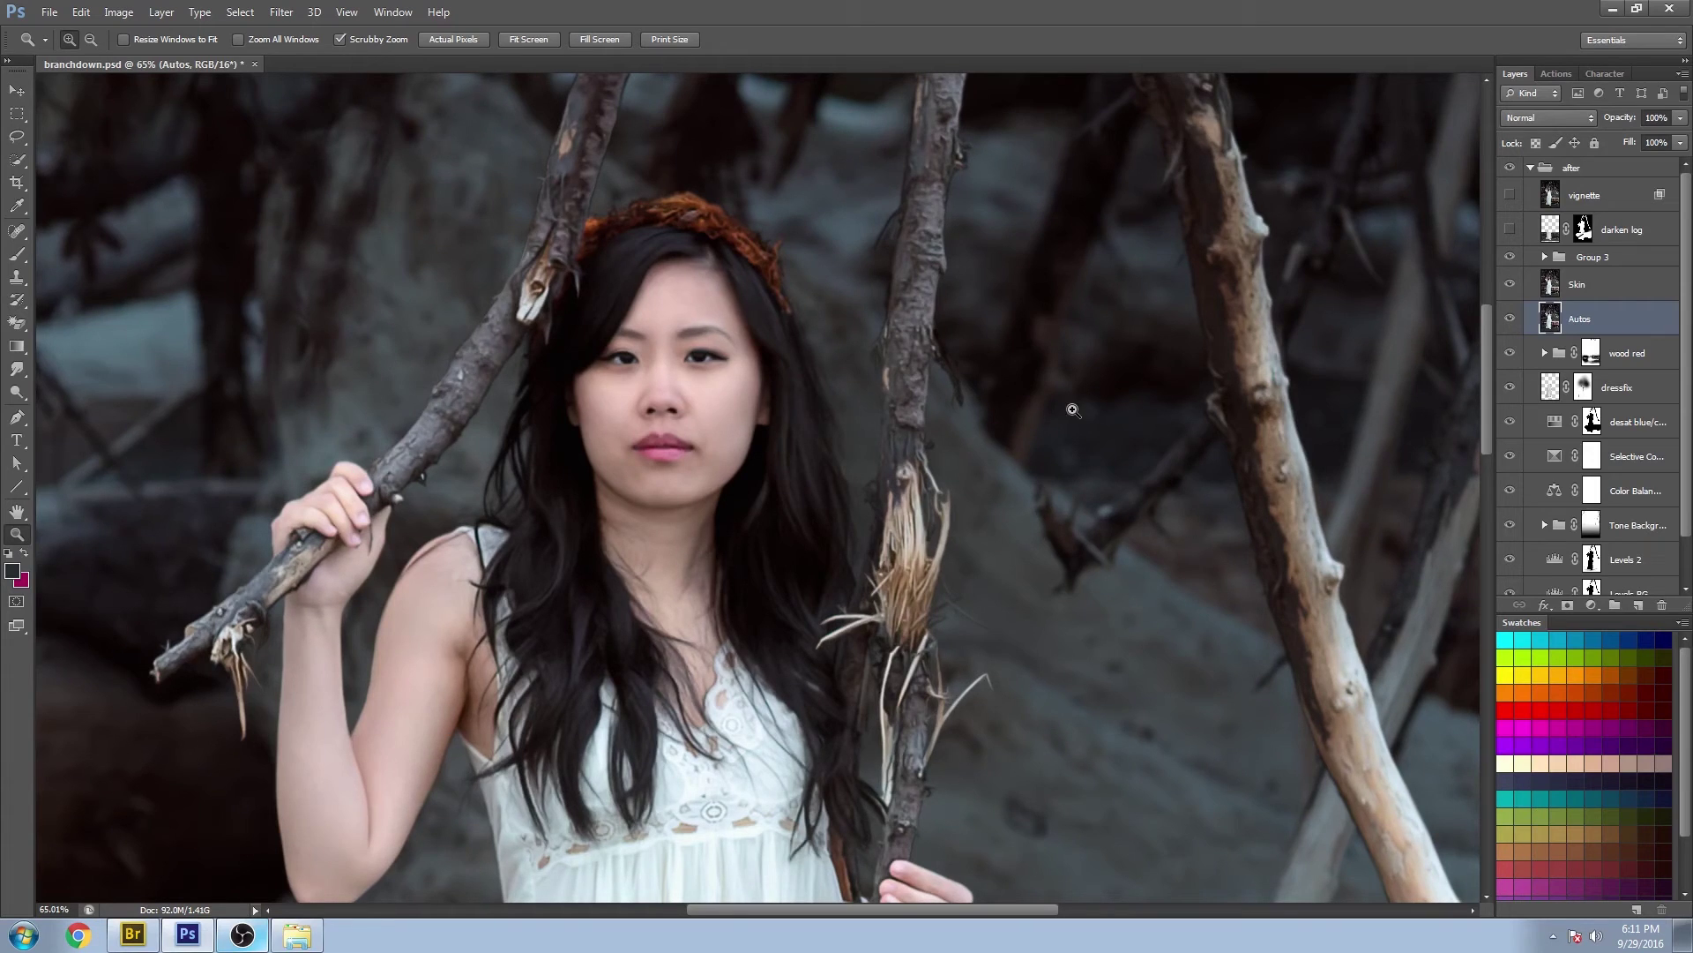
pyautogui.rightClick(1072, 410)
pyautogui.click(1113, 424)
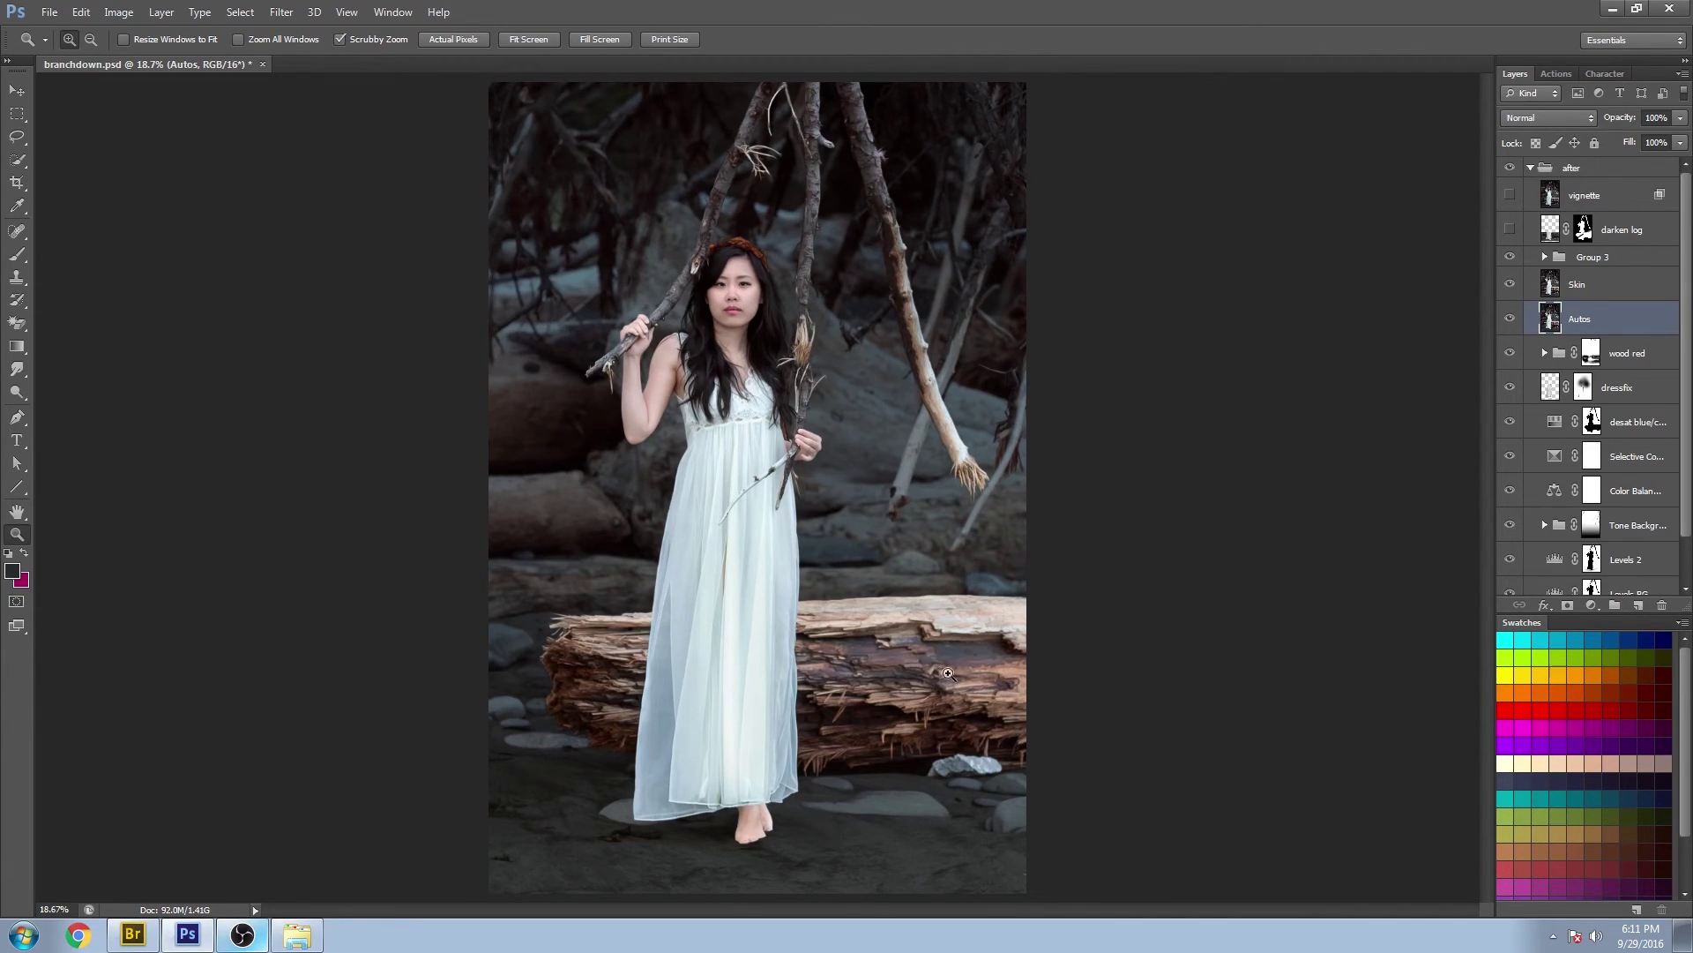
# Select and turn on the darken log layer, toggling its visibility to compare the log and leaving it shown.
pyautogui.click(1622, 230)
pyautogui.click(1510, 229)
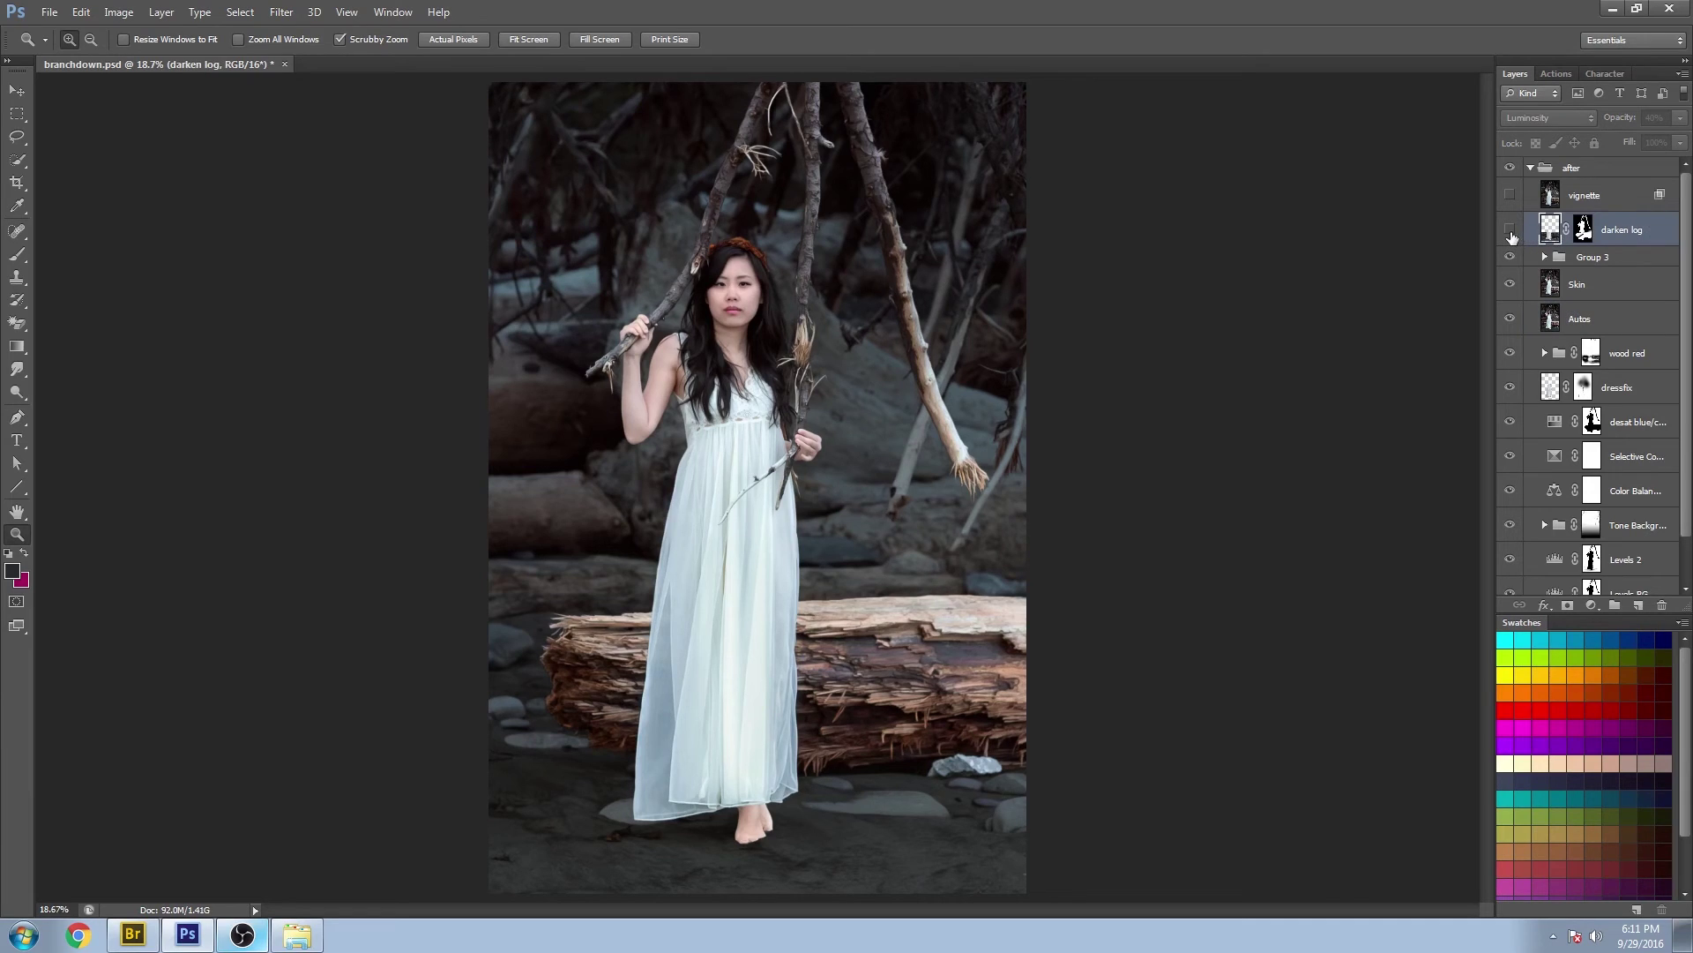
pyautogui.click(1511, 231)
pyautogui.click(1511, 232)
pyautogui.click(1511, 231)
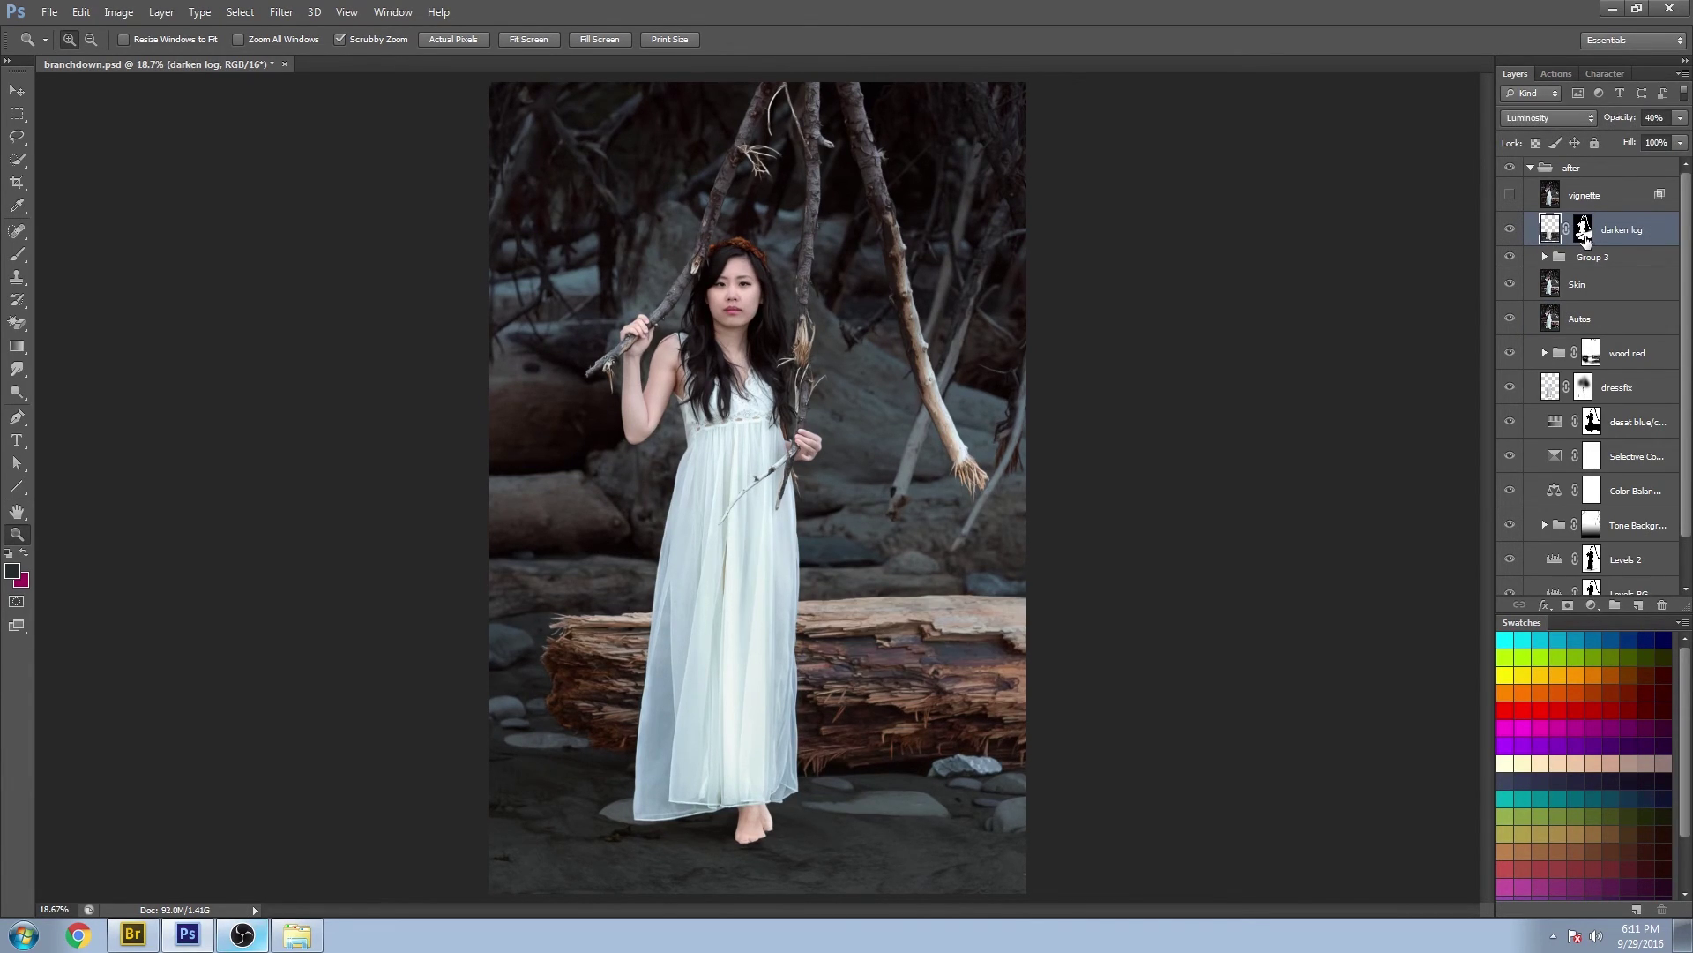
# Display the darken log layer's mask on its own and return to the normal image view.
pyautogui.keyDown('alt'); pyautogui.click(1583, 231); pyautogui.keyUp('alt')
pyautogui.keyDown('alt'); pyautogui.click(1583, 231); pyautogui.keyUp('alt')
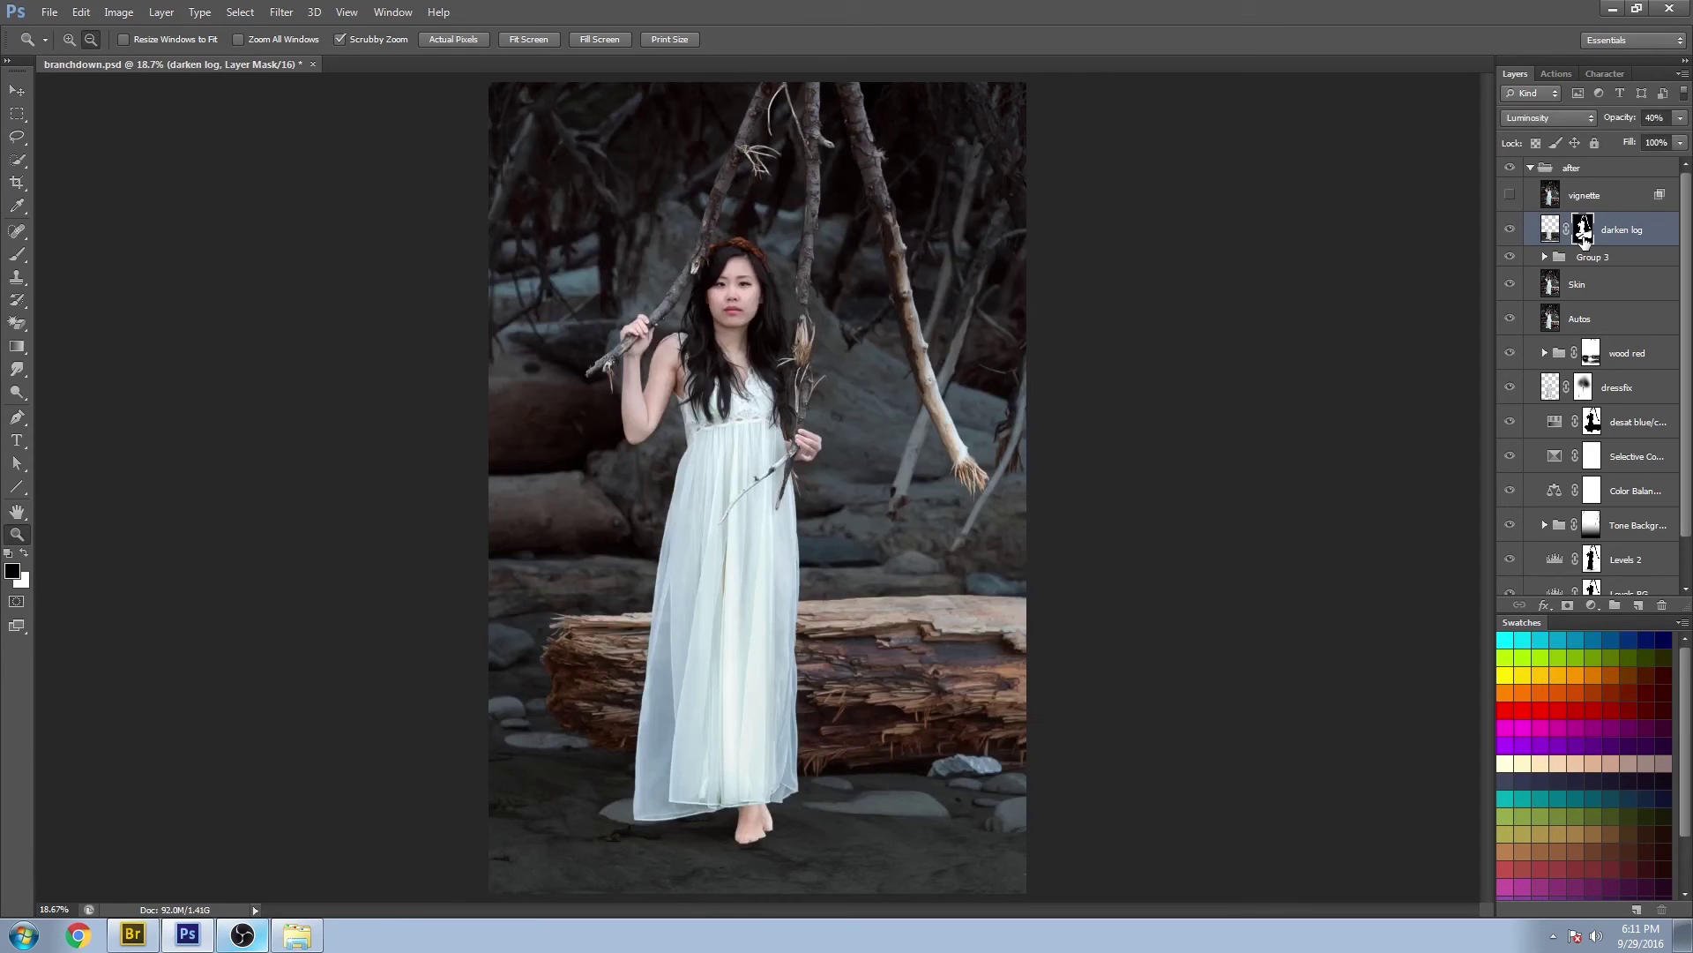
pyautogui.keyDown('alt'); pyautogui.click(1583, 231); pyautogui.keyUp('alt')
pyautogui.keyDown('alt'); pyautogui.click(1584, 231); pyautogui.keyUp('alt')
# Turn on the vignette layer, toggle it repeatedly to compare the darkened edges, and select it while shown.
pyautogui.click(1512, 195)
pyautogui.click(1511, 195)
pyautogui.click(1511, 195)
pyautogui.click(1512, 194)
pyautogui.click(1512, 195)
pyautogui.click(1511, 195)
pyautogui.click(1513, 196)
pyautogui.click(1511, 195)
pyautogui.click(1513, 195)
pyautogui.click(1513, 196)
pyautogui.click(1610, 206)
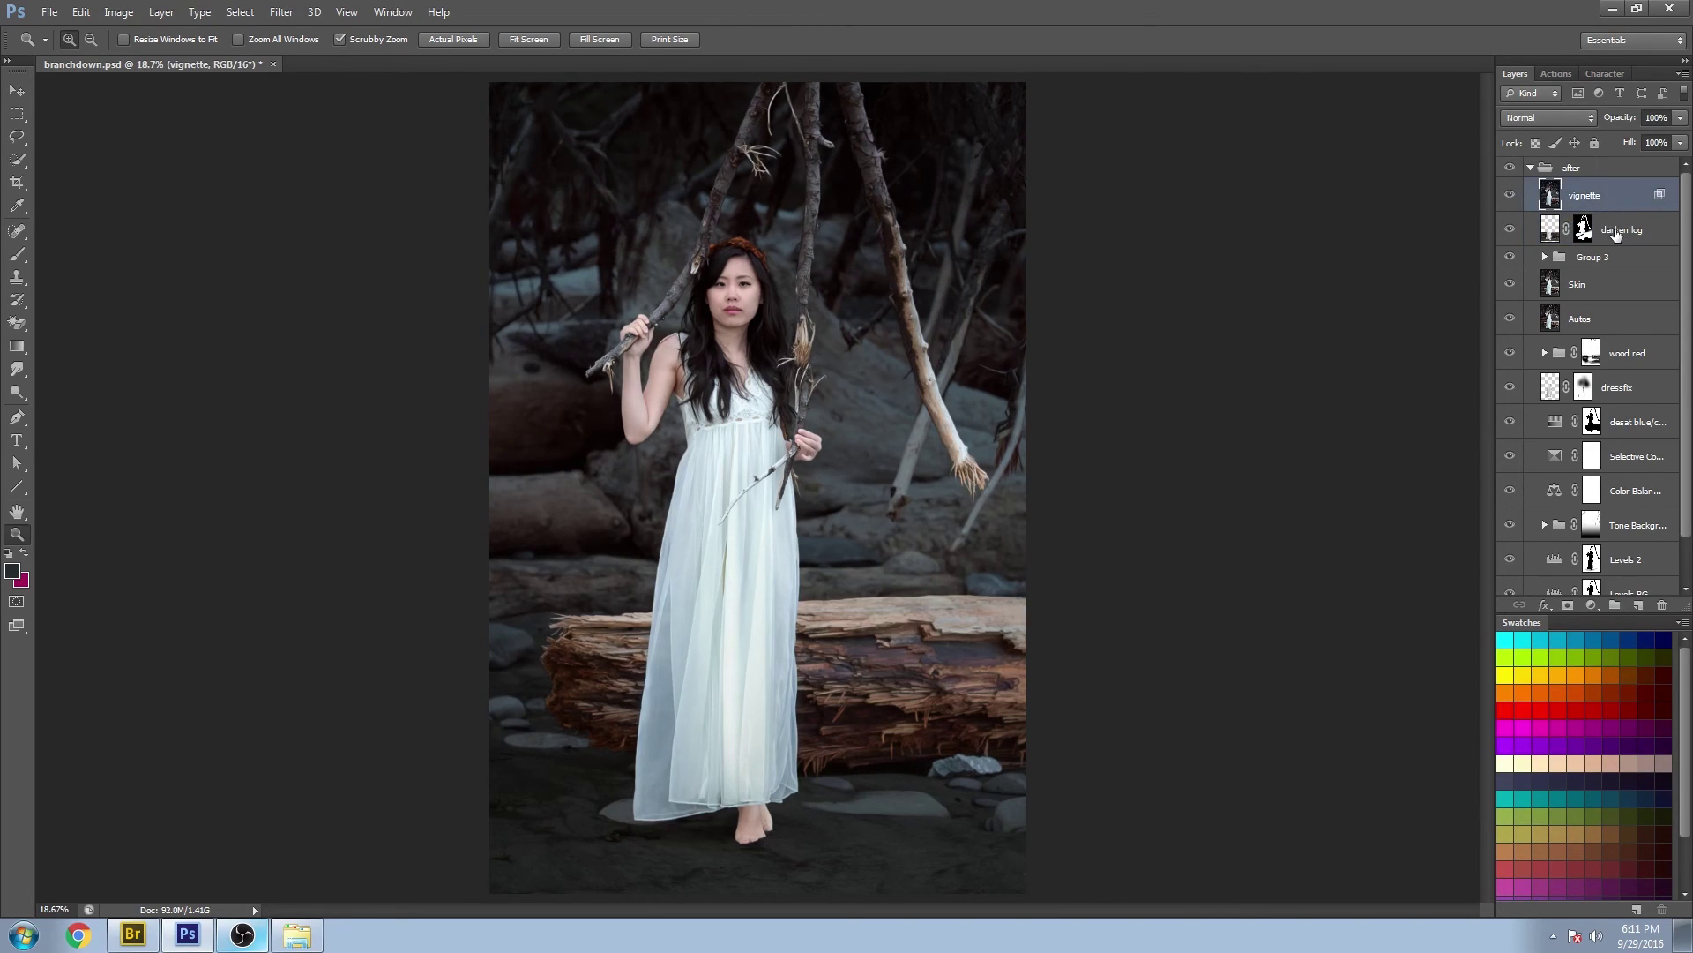
# Select the darken log layer, vary its opacity to review the effect, and return it to 40%.
pyautogui.click(1617, 232)
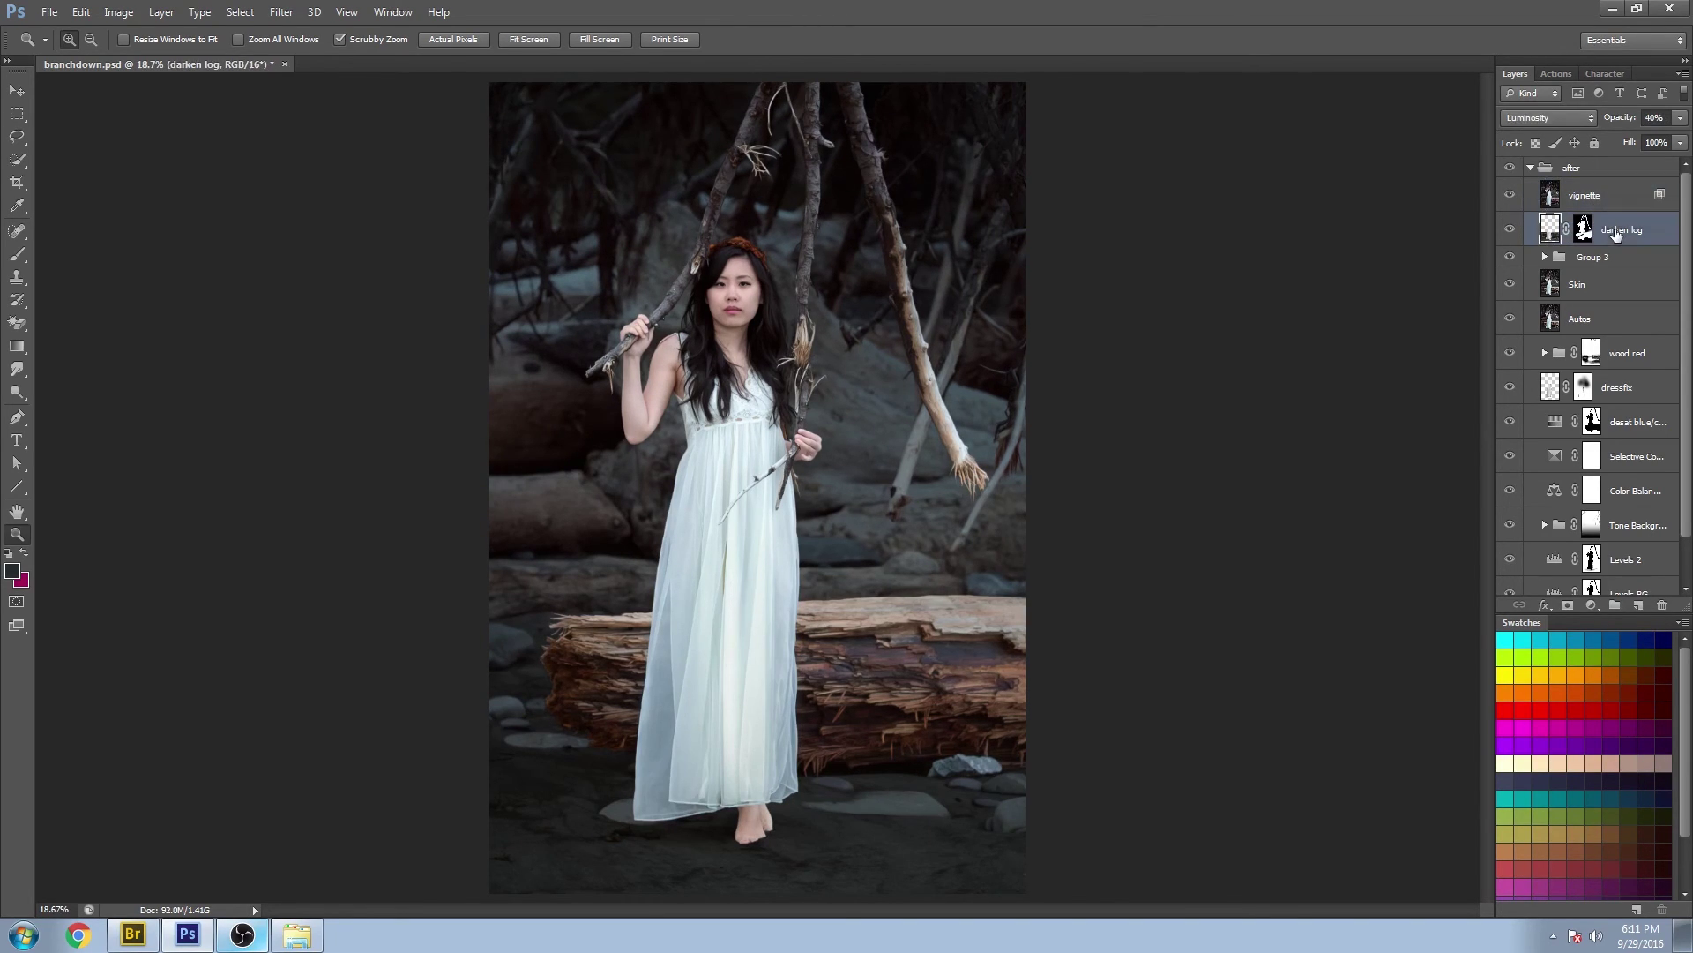
pyautogui.click(1684, 118)
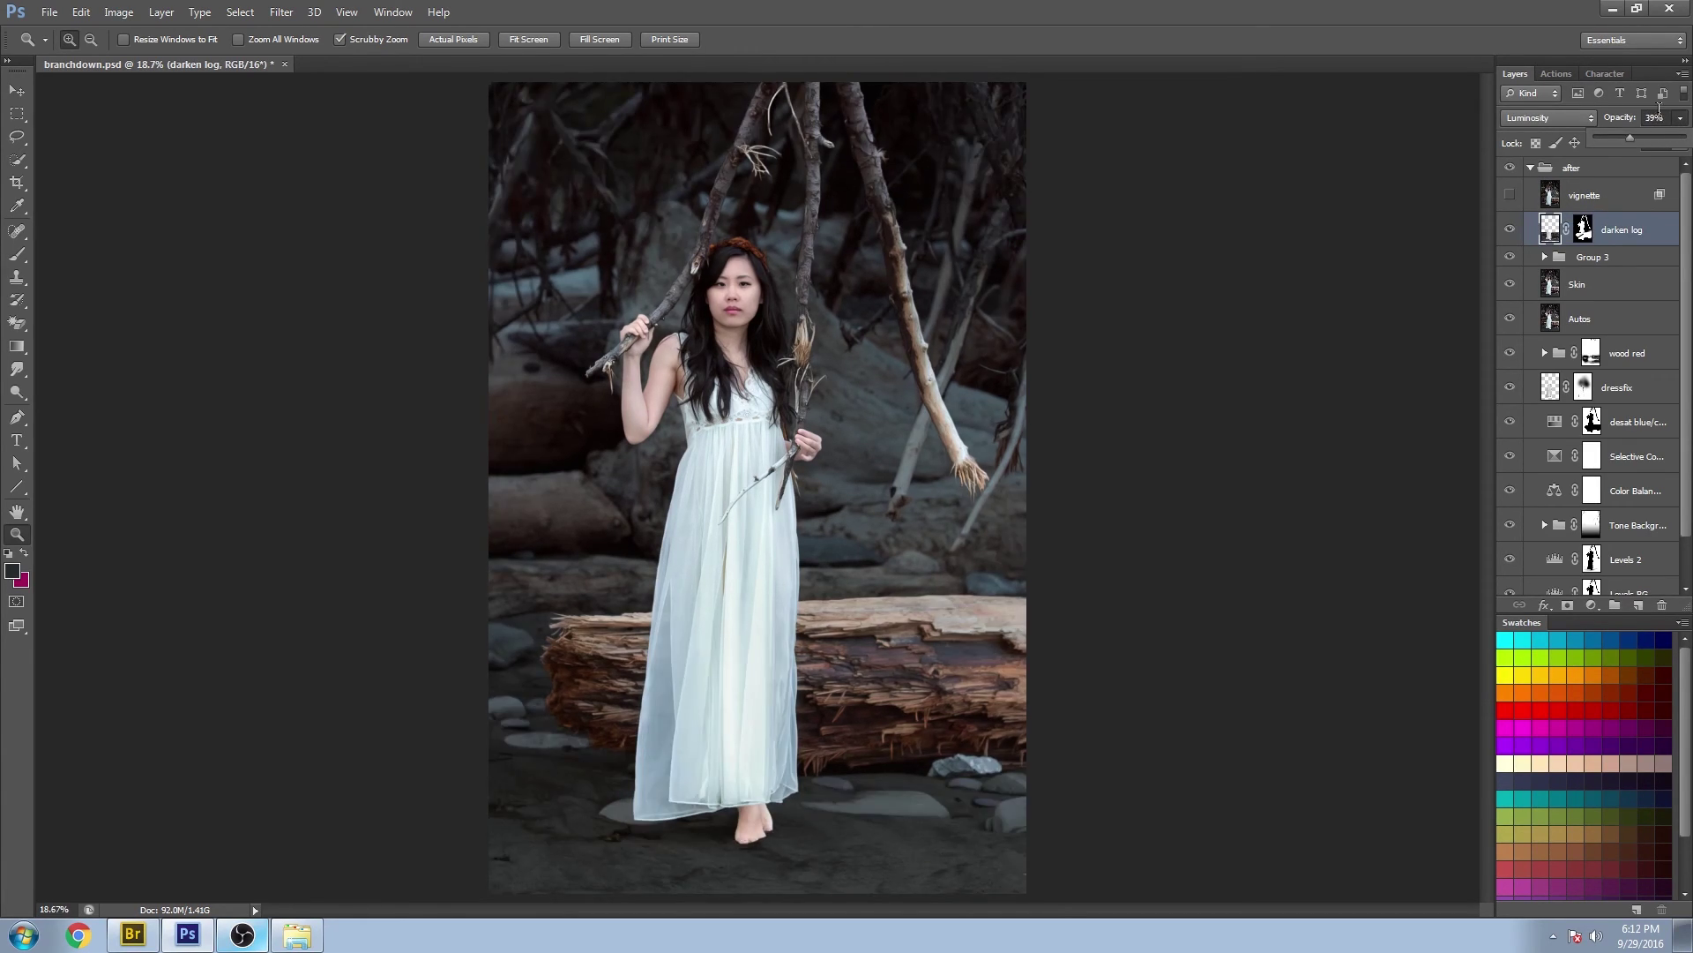
pyautogui.click(1587, 152)
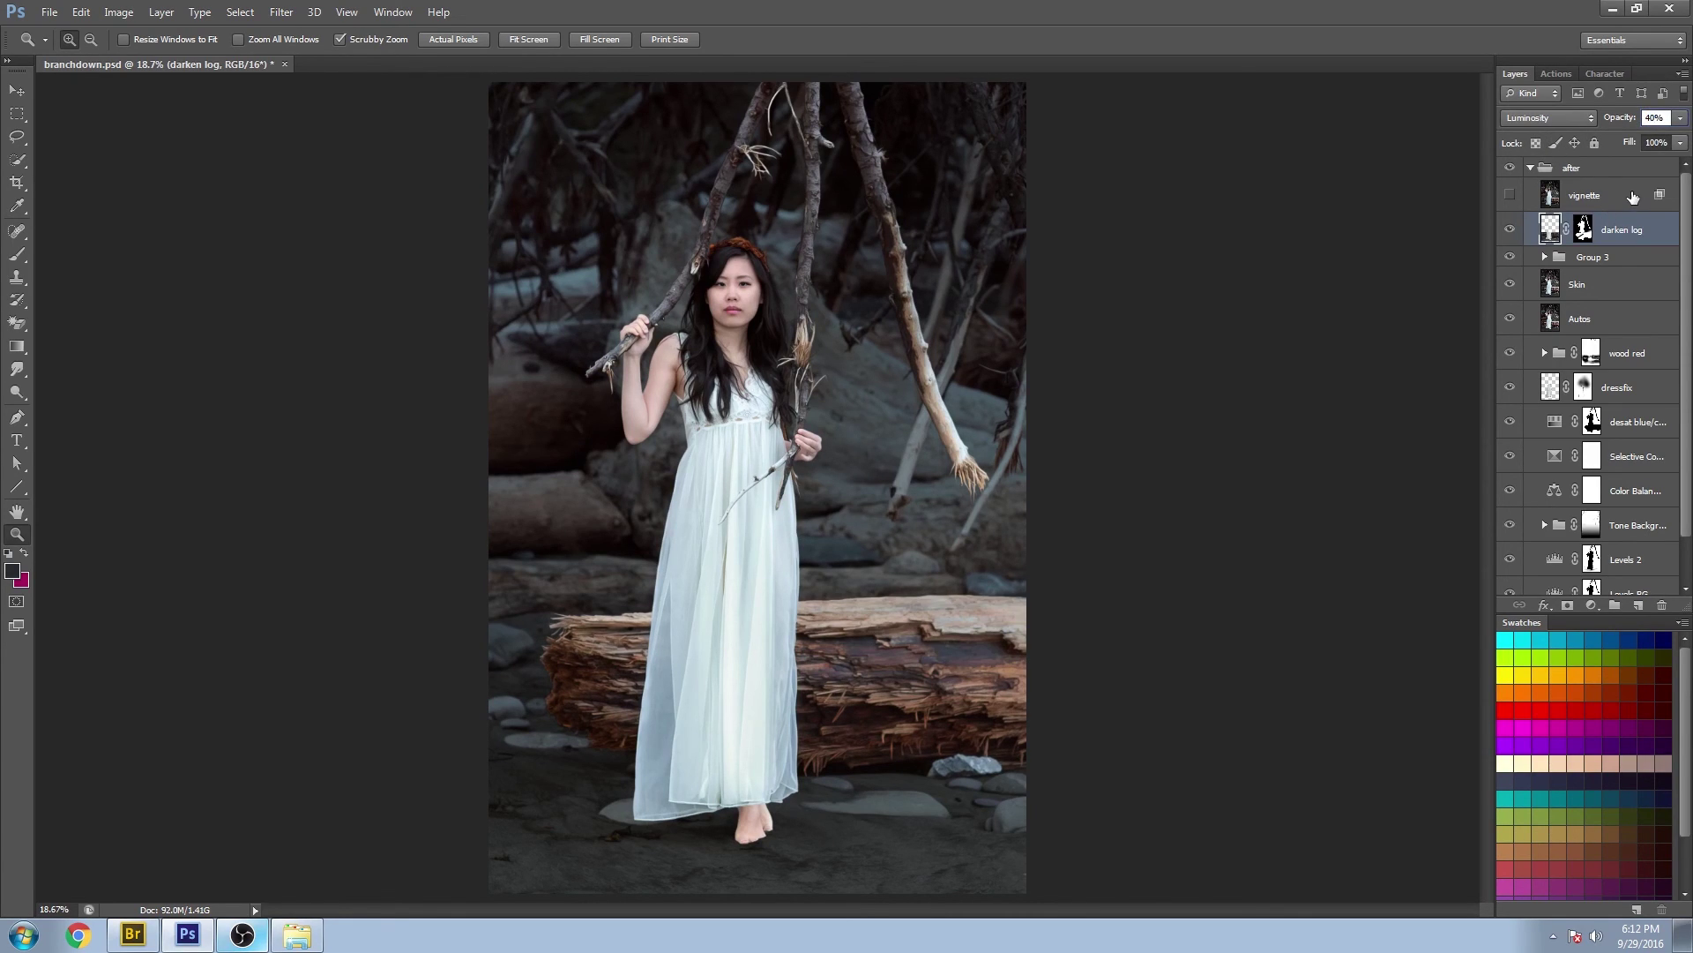
pyautogui.hotkey('alt', ']')
# Collapse the after group and toggle its visibility to compare the finished edit with the before image, leaving it shown.
pyautogui.click(1530, 168)
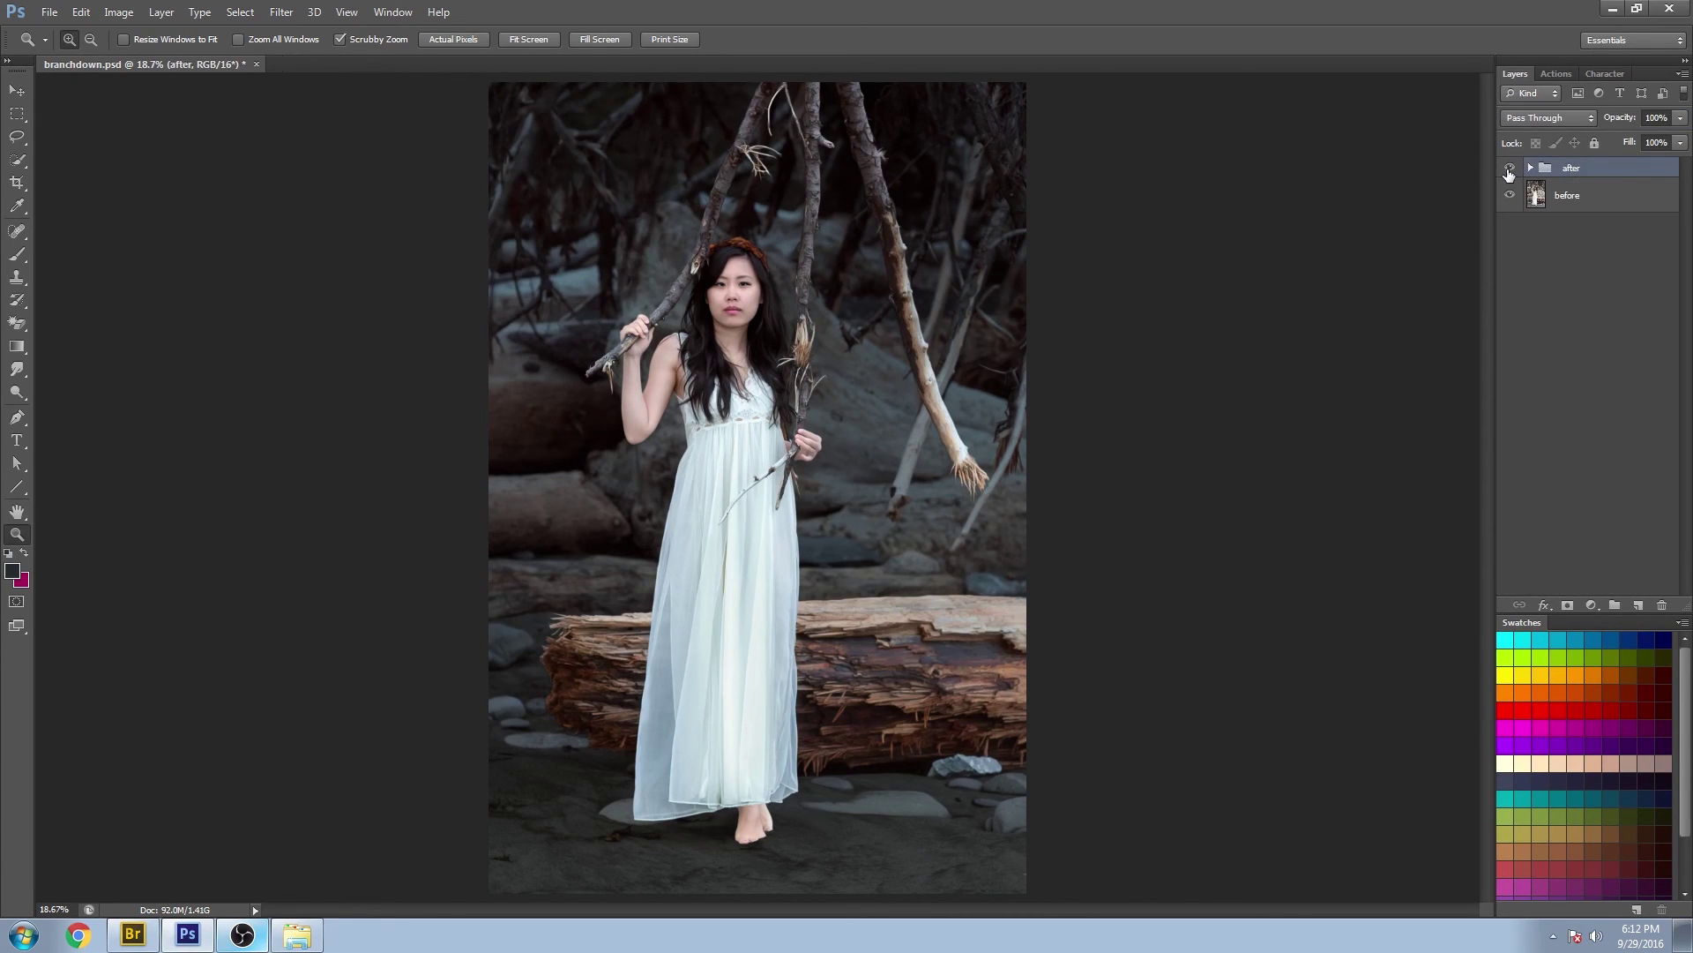
pyautogui.click(1509, 168)
pyautogui.click(1510, 168)
pyautogui.click(1510, 169)
pyautogui.click(1510, 168)
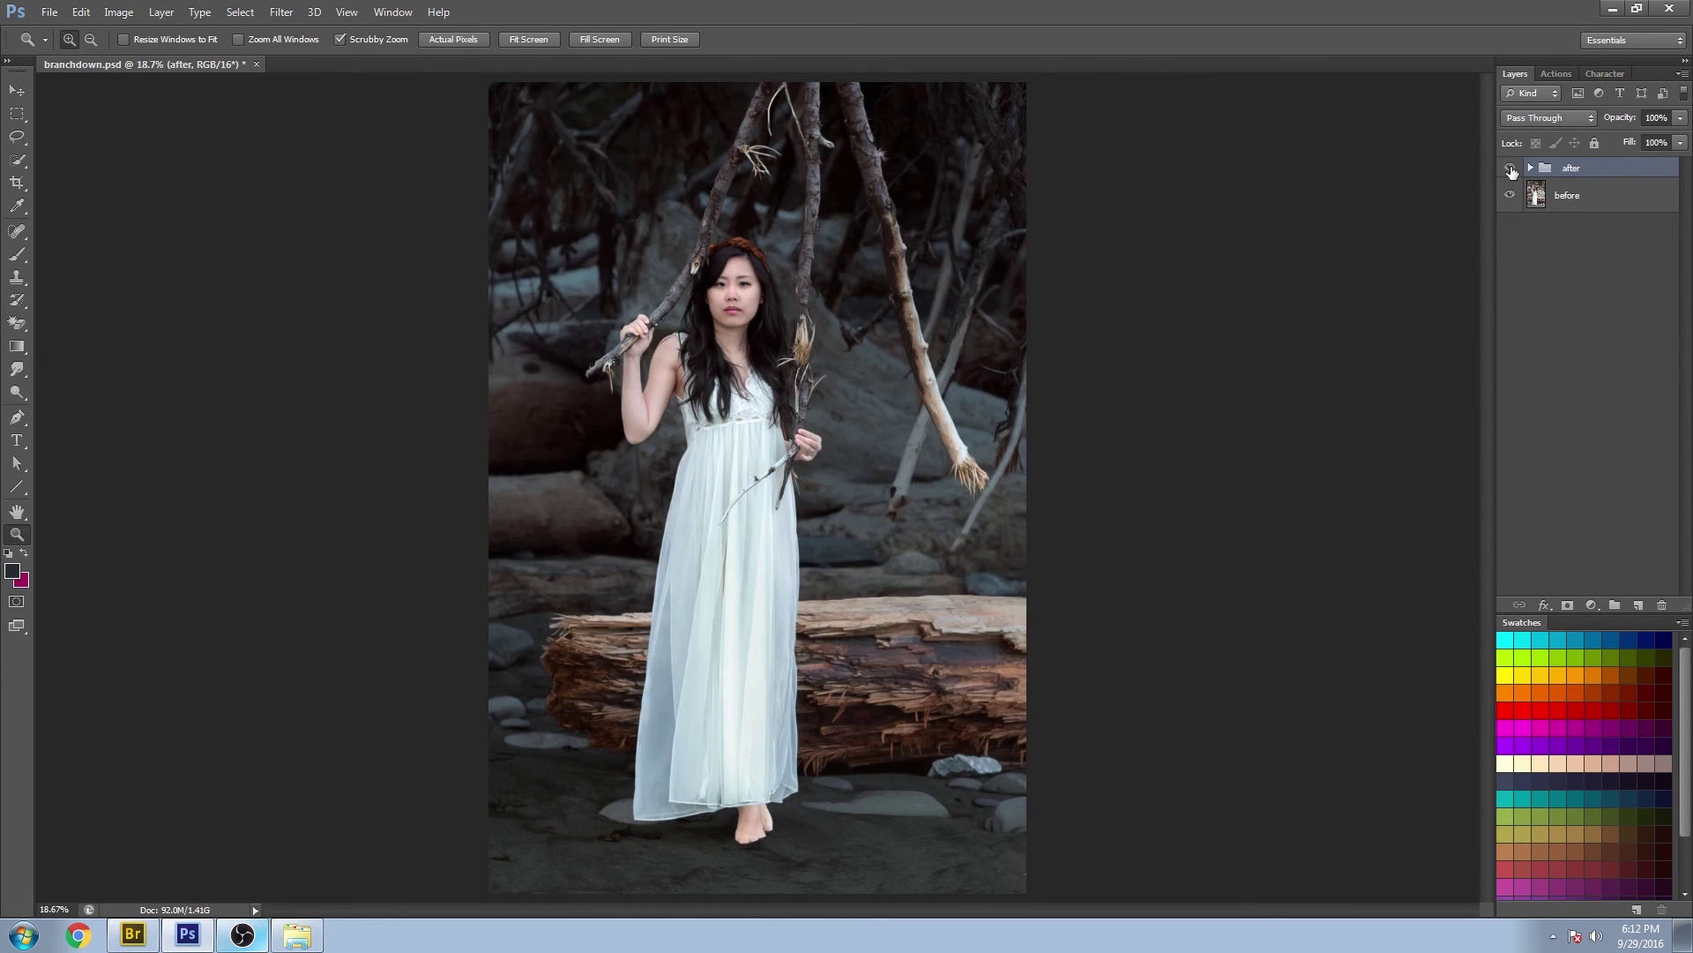